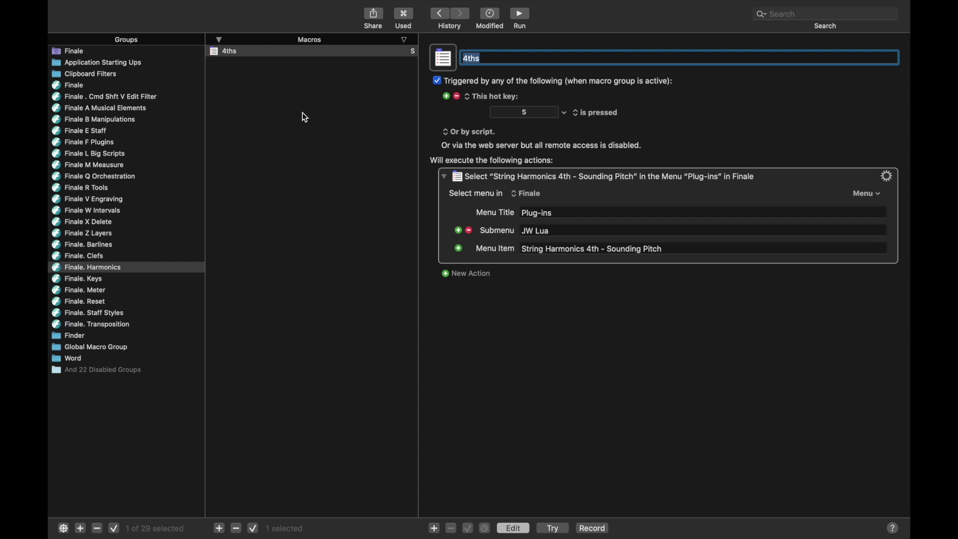
Duplicate the 4ths macro, name the copy 3rd and assign it the hot key A.
click(305, 118)
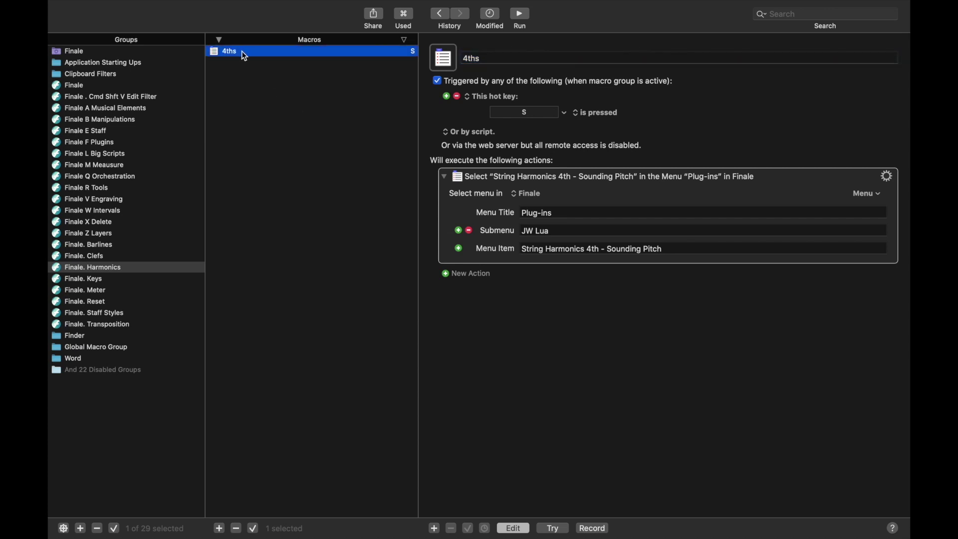
key(super+d)
text(3rd)
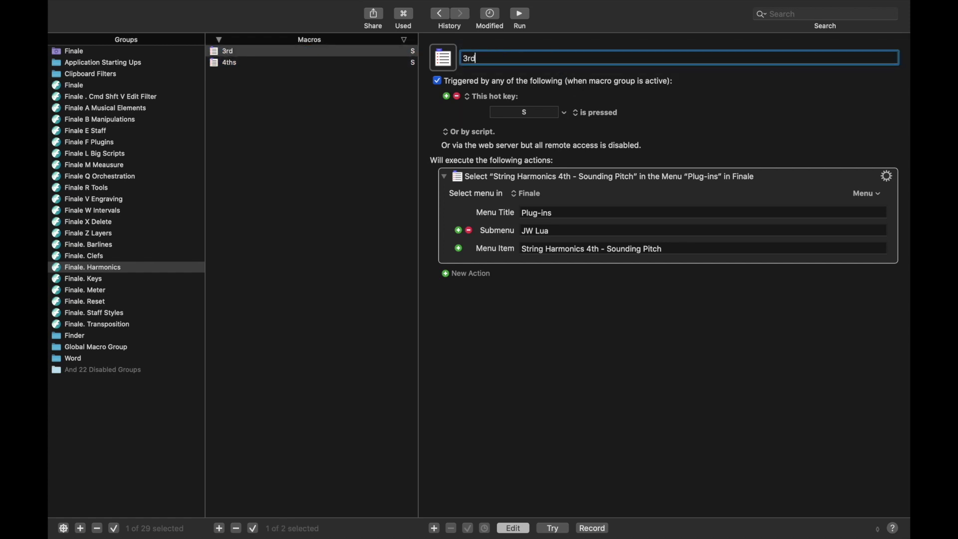
click(537, 112)
key(a)
Change the 3rd macro's menu item to String Harmonics 3rd - Sounding Pitch.
double_click(594, 248)
text(4)
key(BackSpace)
text(3rd)
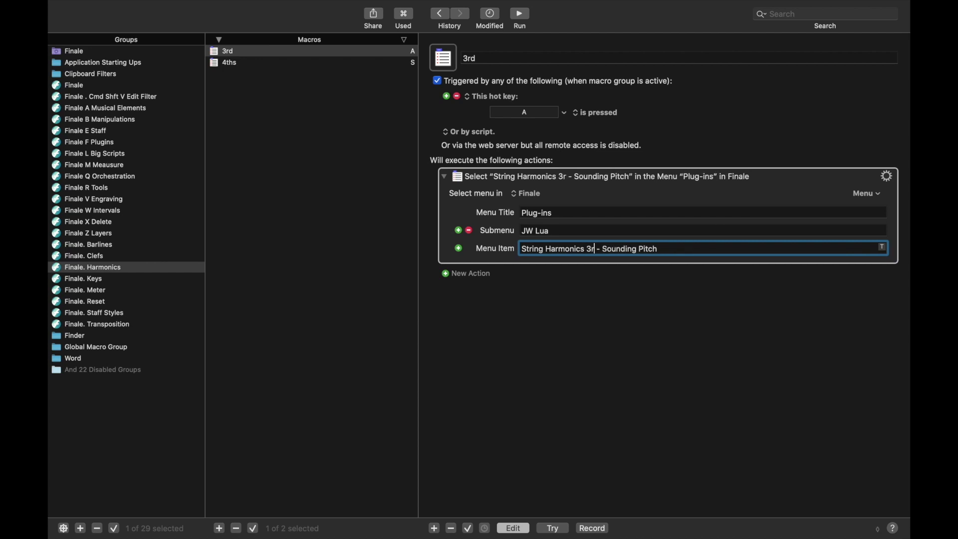
Duplicate the 4ths macro, name the copy 5th and assign it the hot key D.
click(271, 63)
key(super+d)
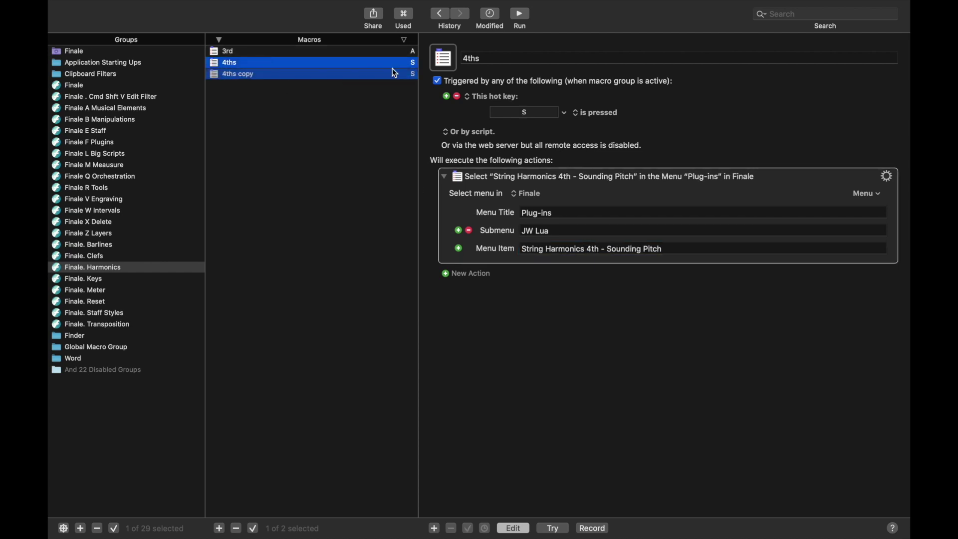
text(5th)
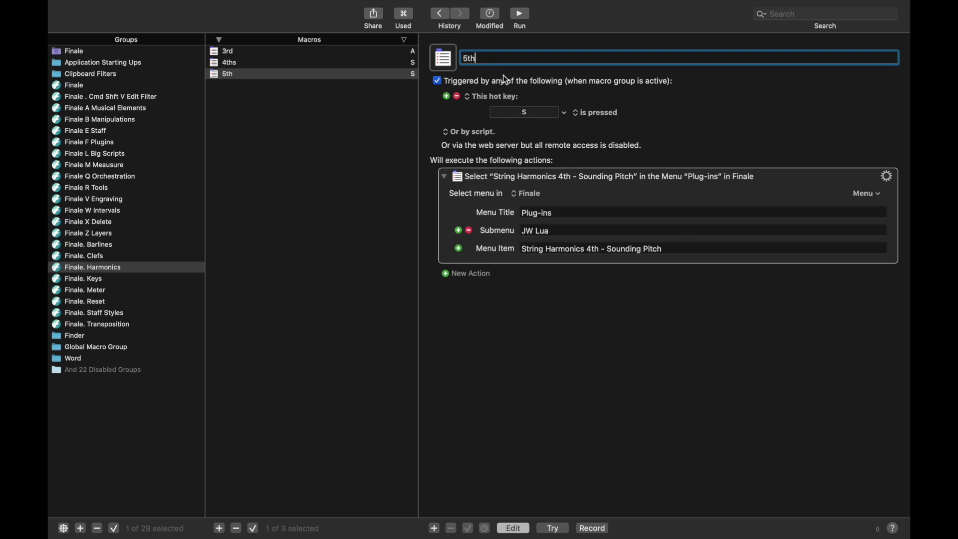
click(525, 113)
key(d)
Change the 5th macro's menu item to String Harmonics 5th - Sounding Pitch.
click(596, 249)
double_click(596, 248)
text(5th)
Duplicate the 5th macro, name the copy Diads and assign it the hot key F.
click(309, 72)
key(super+d)
text(Diads)
click(517, 115)
key(f)
Set the Diads macro's target to String Harmonics - Interval from the JW Lua group of Finale's plug-ins.
double_click(594, 249)
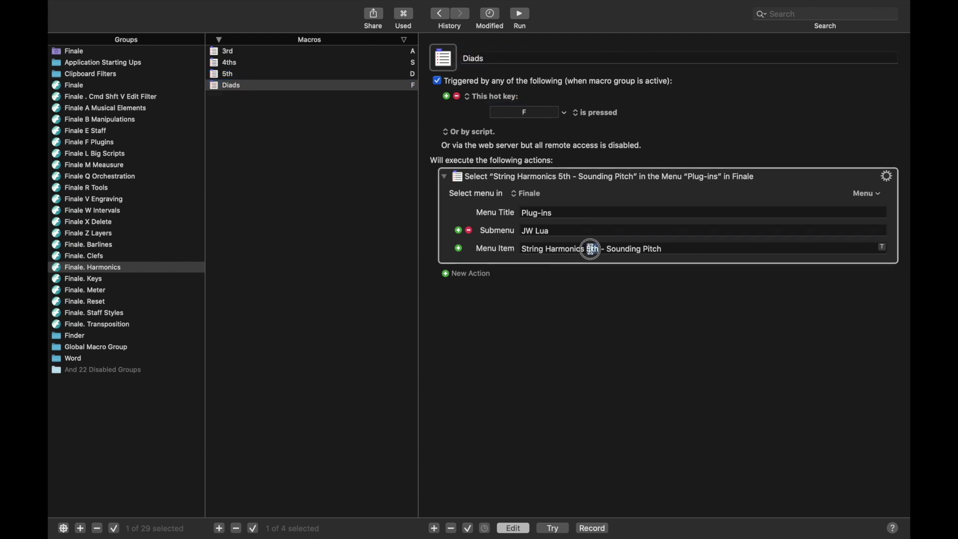
click(859, 196)
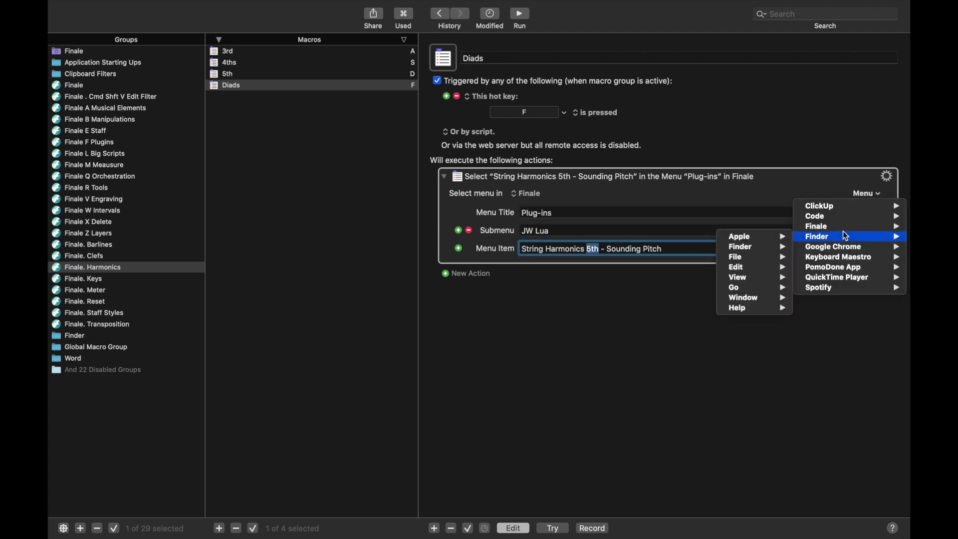
mouse_move(841, 226)
mouse_move(737, 323)
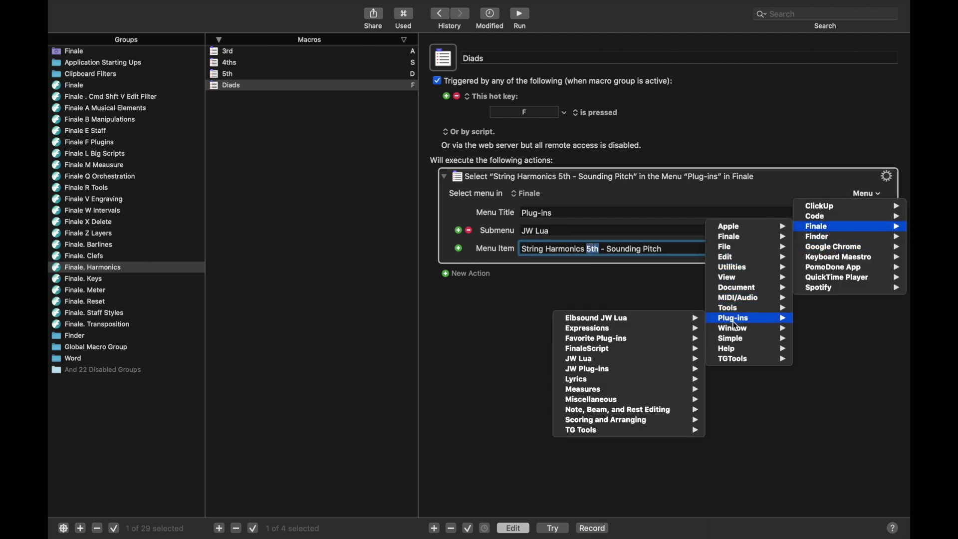
mouse_move(633, 367)
scroll(495, 362, down, 15)
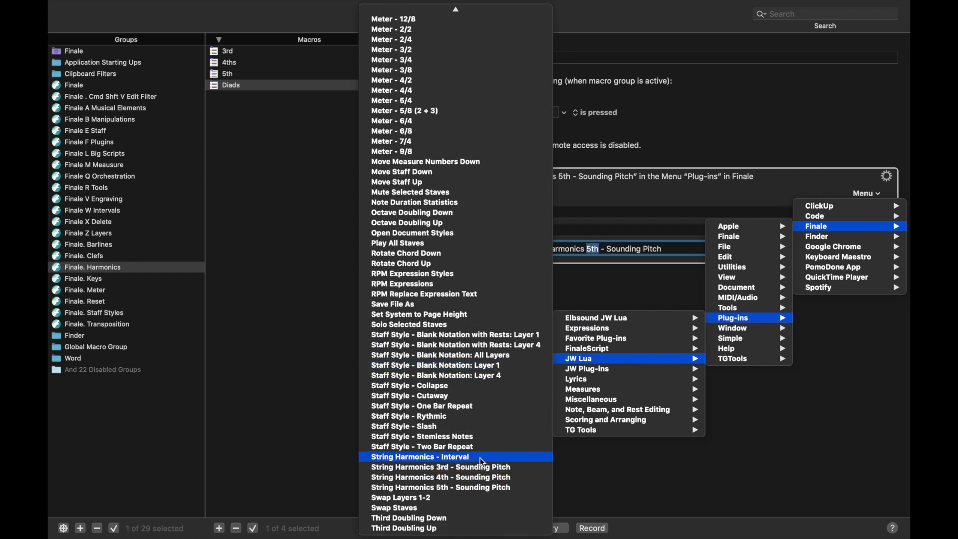
click(479, 457)
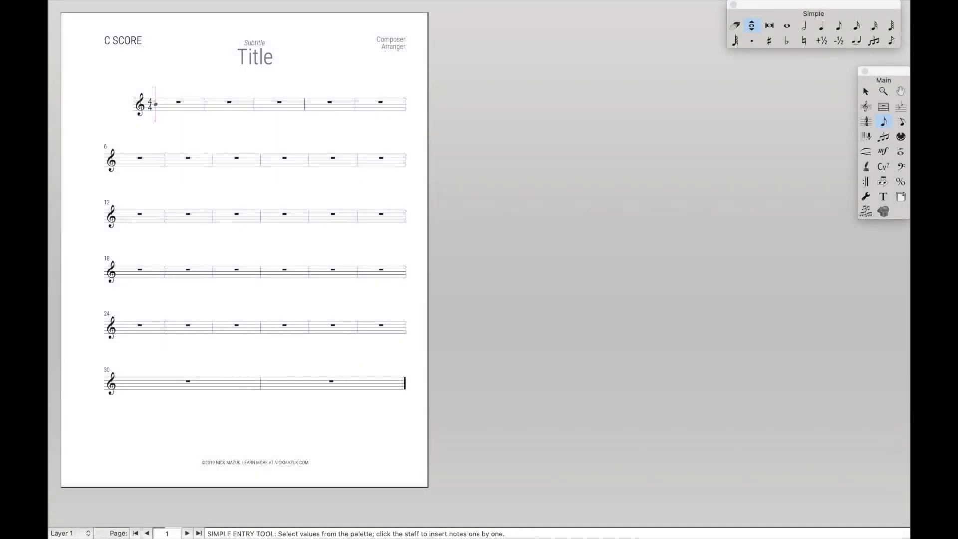
In the Finale score, enter a whole note on the high G four ledger lines above the staff in measure 2.
key(super+1)
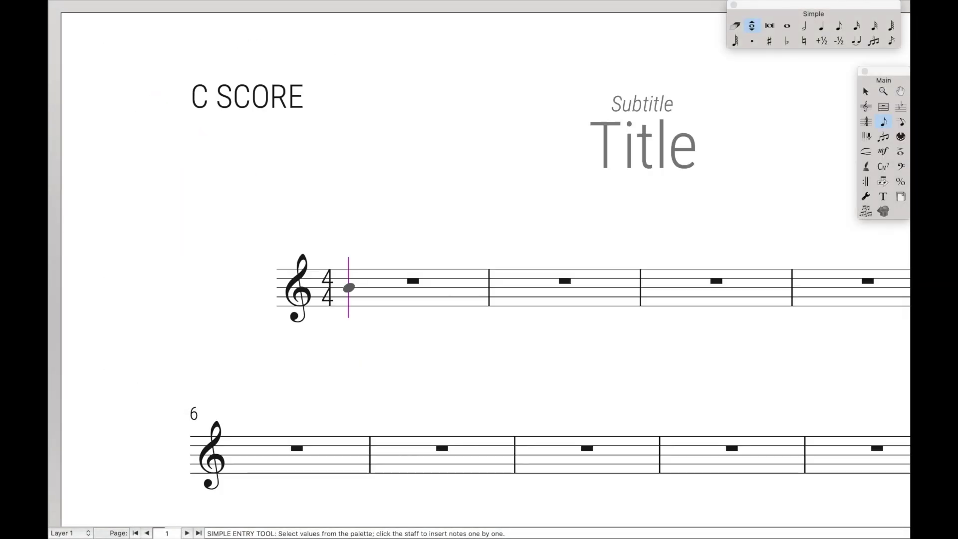
click(447, 228)
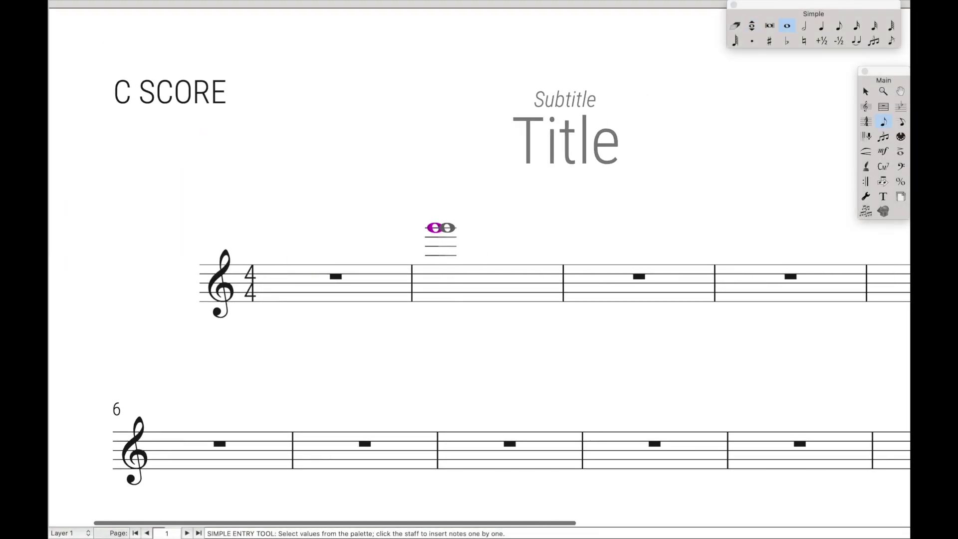
key(Escape)
Run the 4th, 3rd and 5th string harmonics macros in turn on measure 2, undoing the first two and keeping the 5th.
click(456, 290)
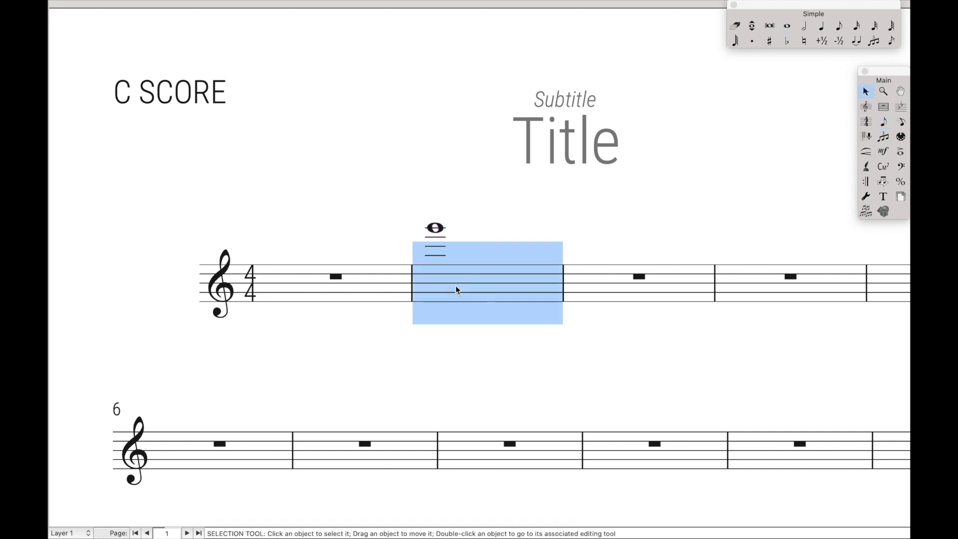
key(ctrl+alt+h)
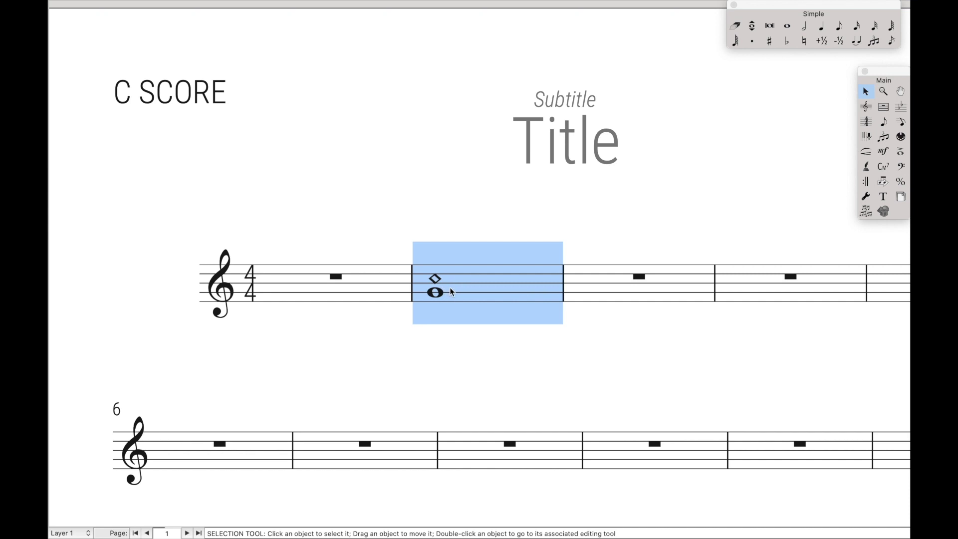
key(ctrl+z)
key(ctrl+alt+h)
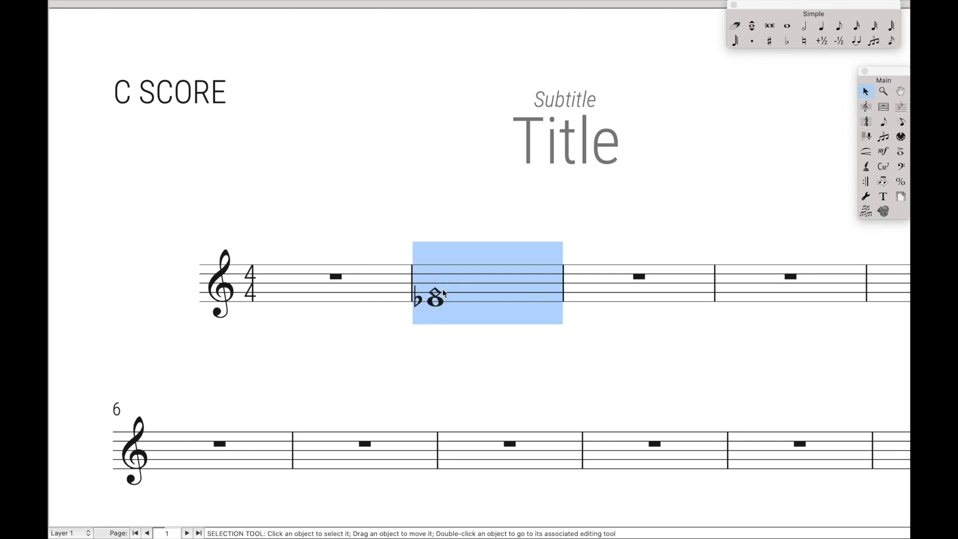
key(ctrl+z)
key(ctrl+alt+h)
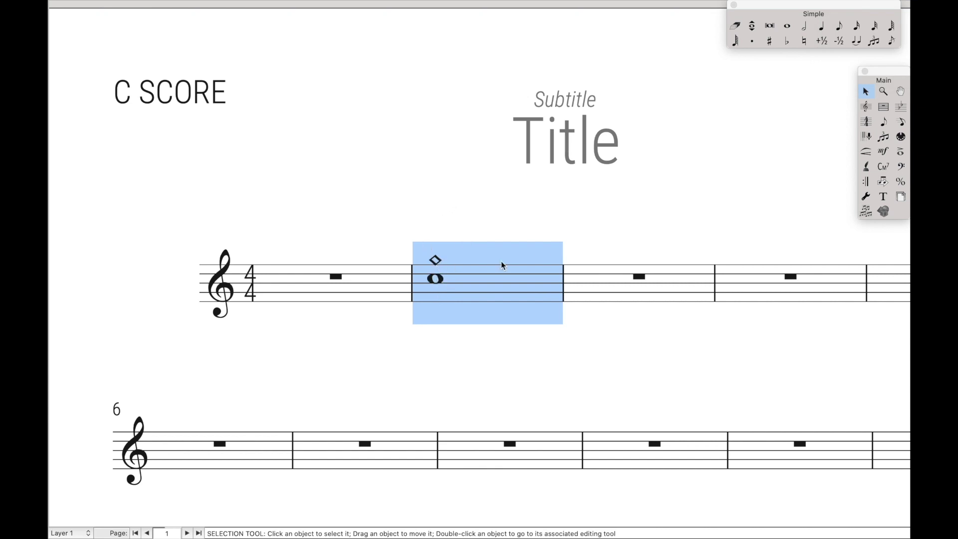
Fill measure 3 with four quarter-note dyads above C: C-E, C-F, C-G and the octave C-C.
scroll(502, 265, down, 1)
scroll(502, 265, right, 2)
double_click(562, 269)
scroll(534, 248, right, 1)
key(5)
click(509, 257)
click(509, 249)
click(546, 258)
click(546, 244)
click(577, 257)
click(577, 240)
click(613, 258)
click(611, 226)
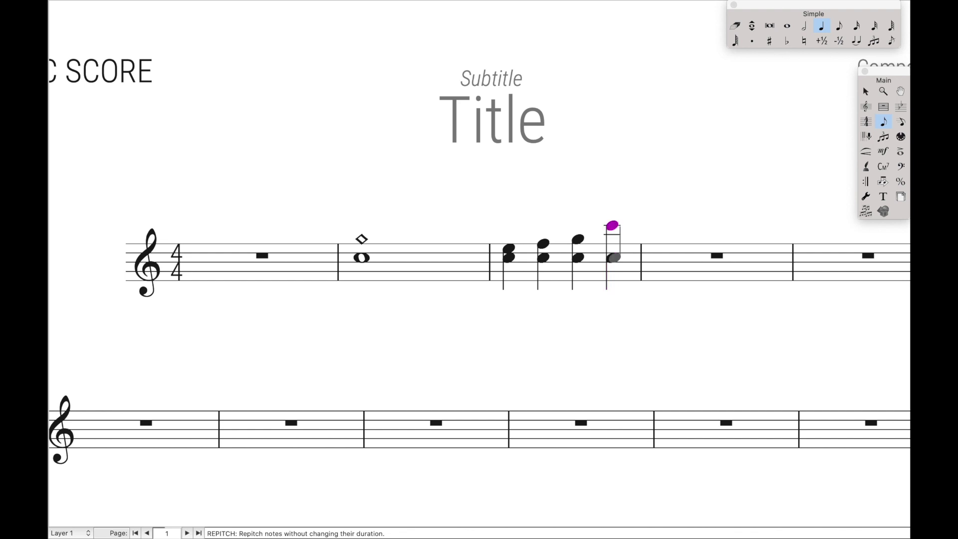
key(Escape)
Convert the dyads in measure 3 to string harmonics with the Diads macro.
click(514, 264)
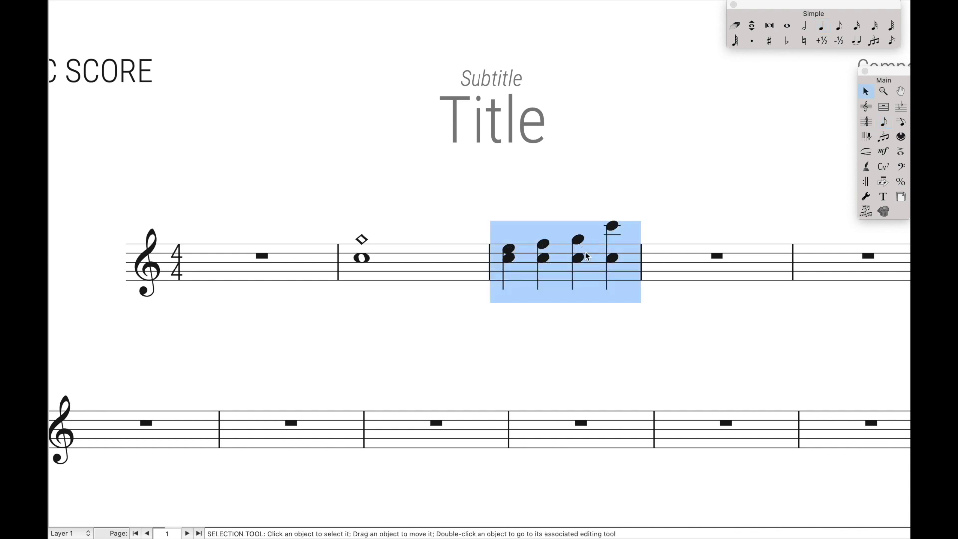
key(ctrl+h)
key(Return)
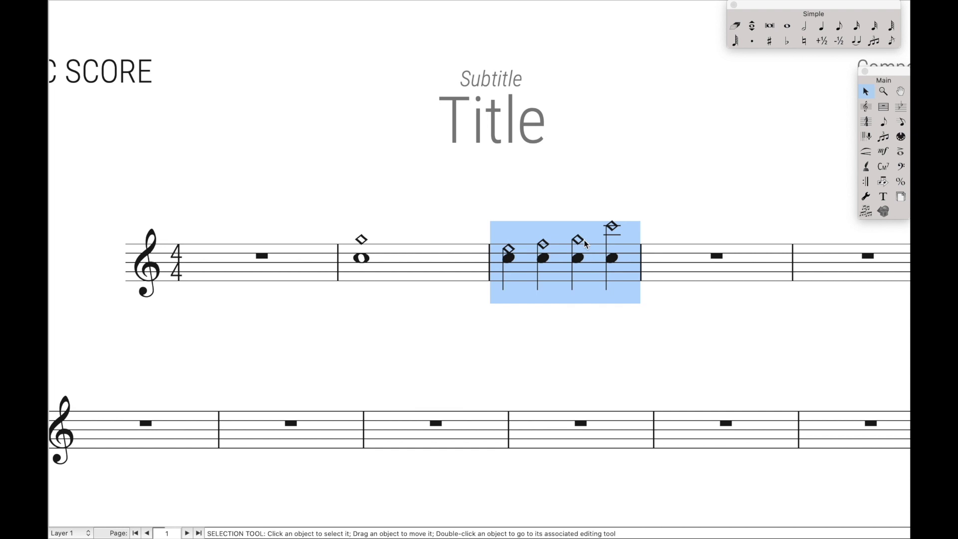
Switch to Keyboard Maestro and create a macro named Key Change in the Finale Q Orchestration group.
key(super+Tab)
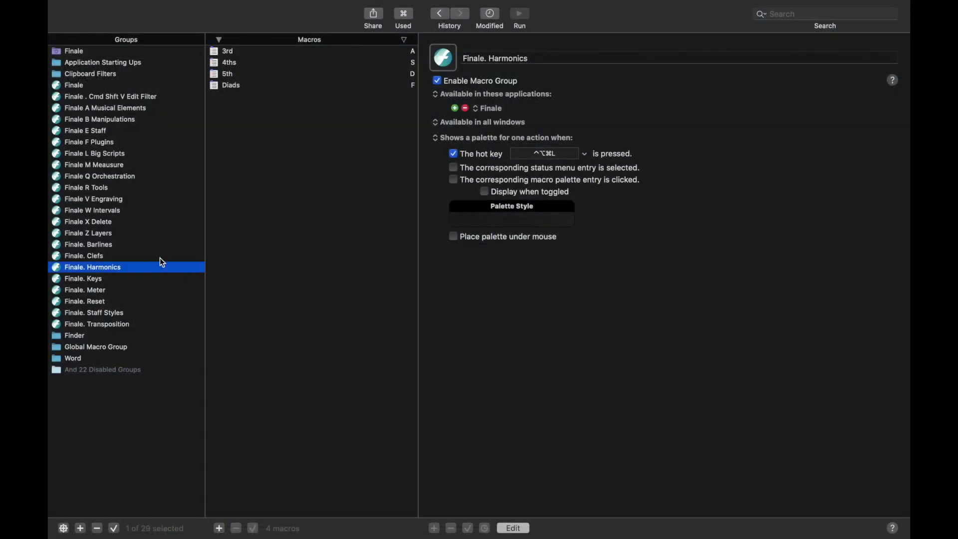
click(114, 281)
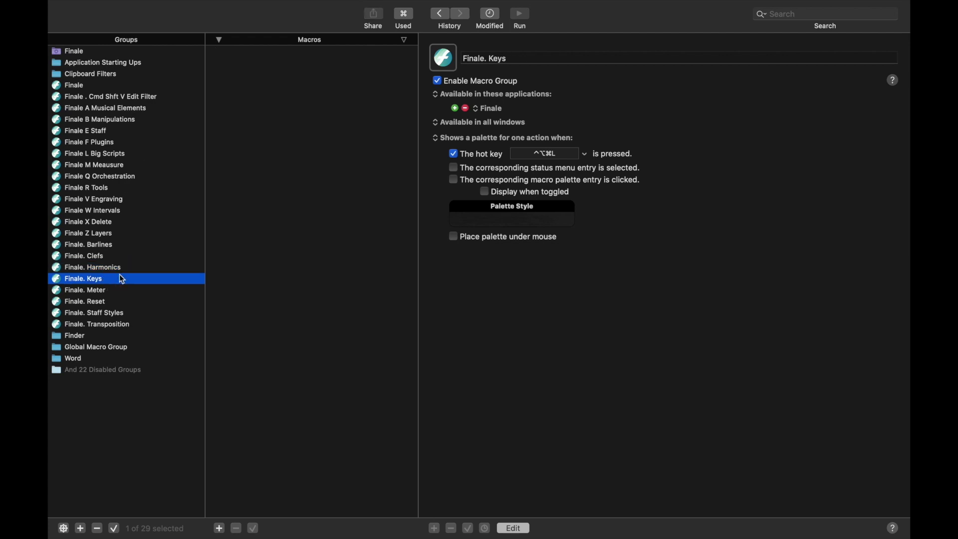
click(123, 180)
click(219, 528)
text(Key Change)
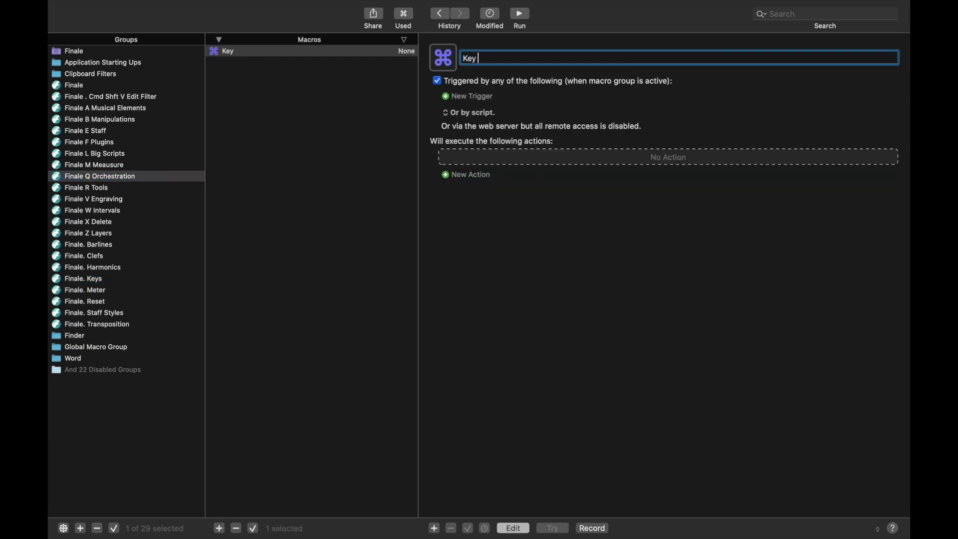
Add a hot key trigger to the Key Change macro and set it to S.
click(476, 96)
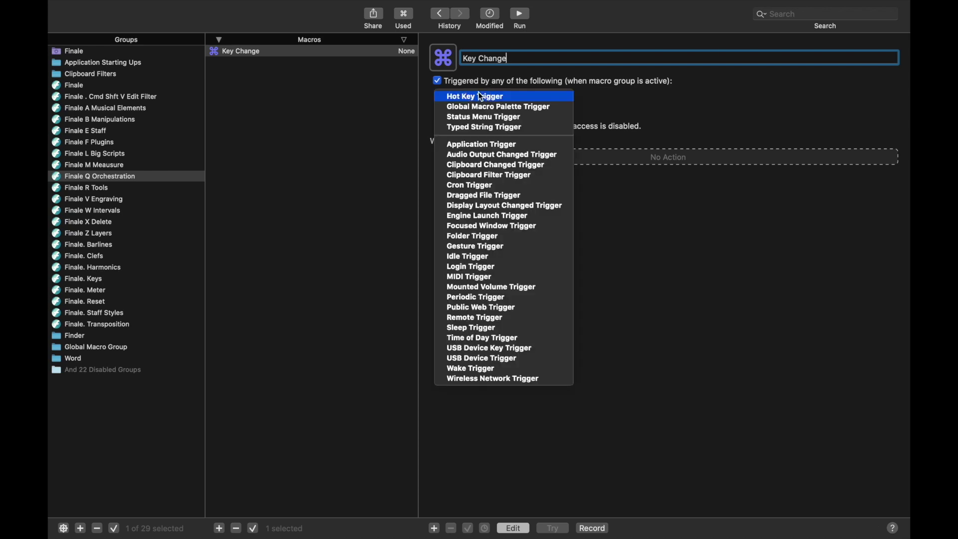
click(480, 93)
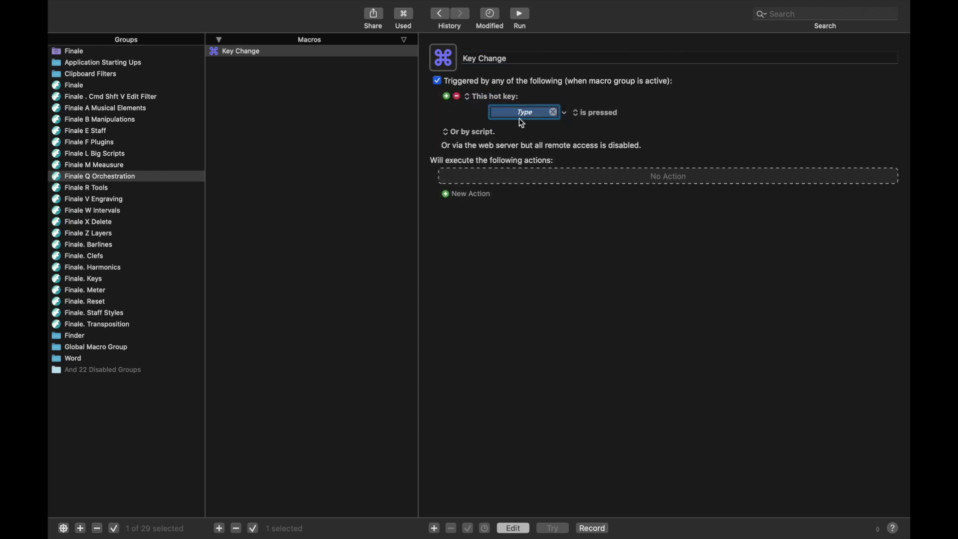
key(s)
Add a Show Macro Group for One Action action to Key Change and set its macro group to Finale. Keys.
click(469, 192)
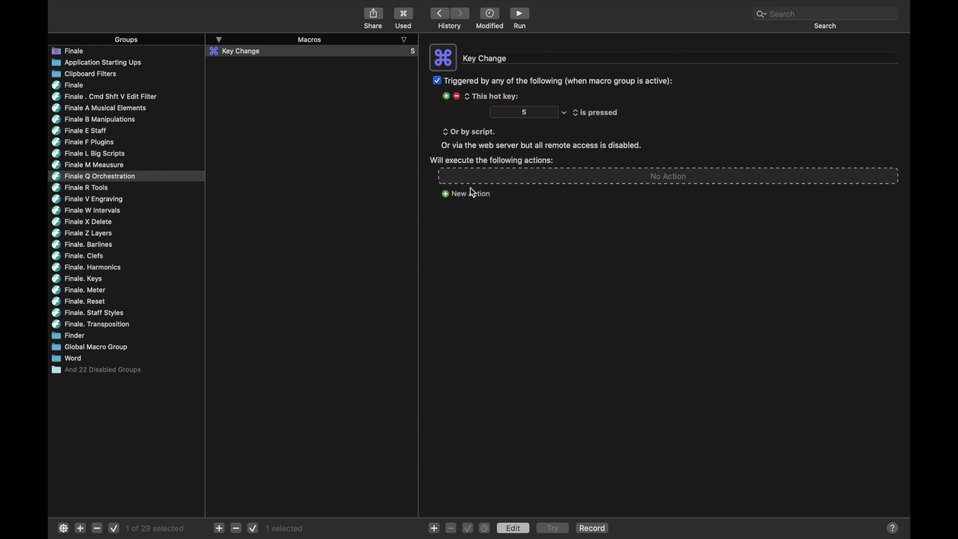
text(ma)
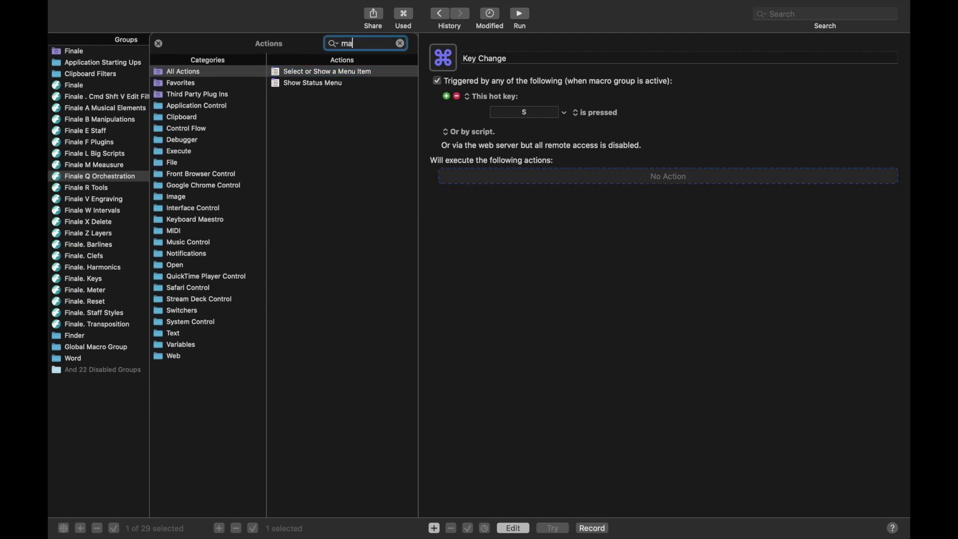
text(cro grou)
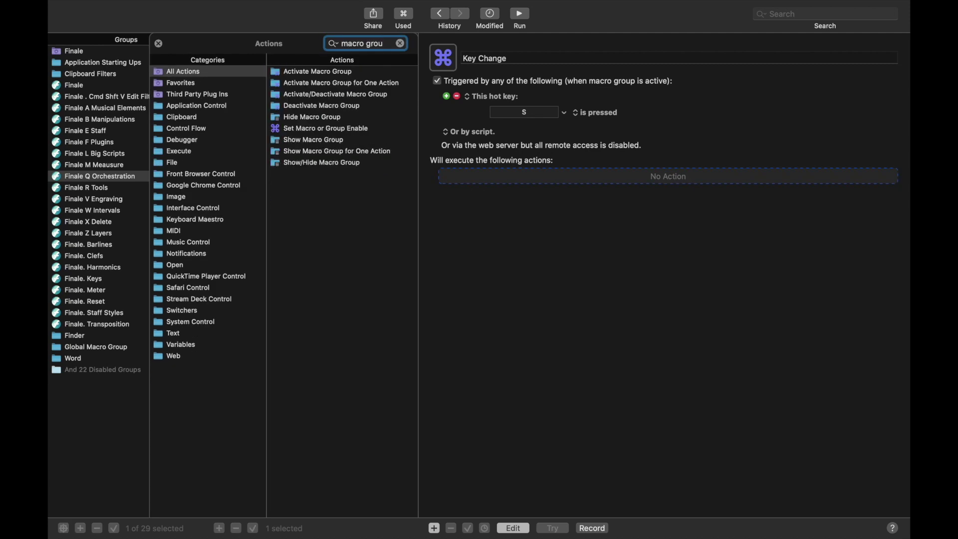
click(342, 155)
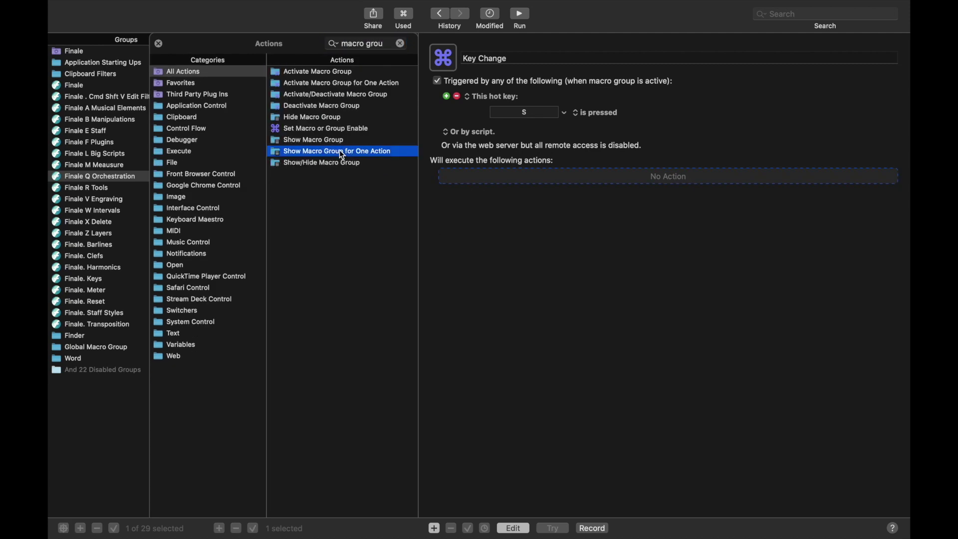
double_click(342, 154)
click(521, 210)
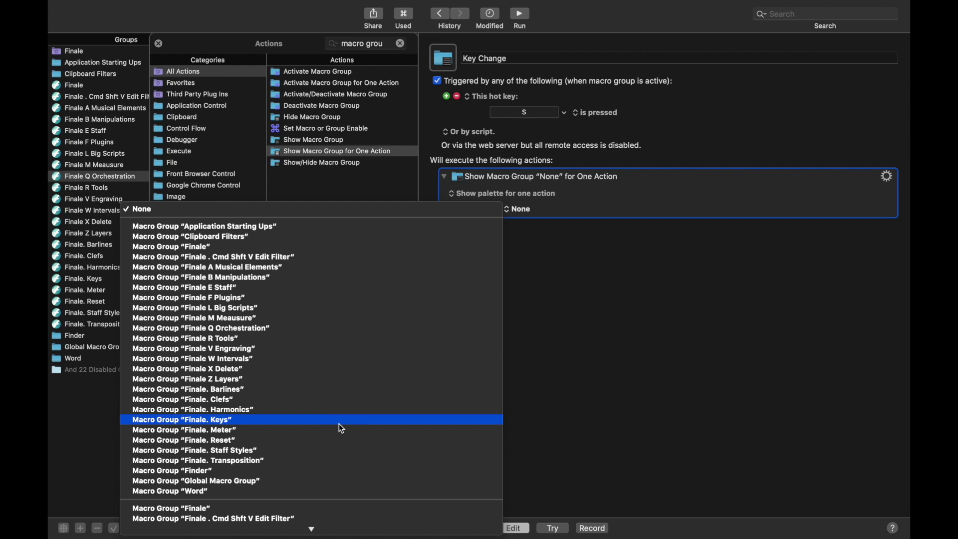
click(340, 424)
click(158, 44)
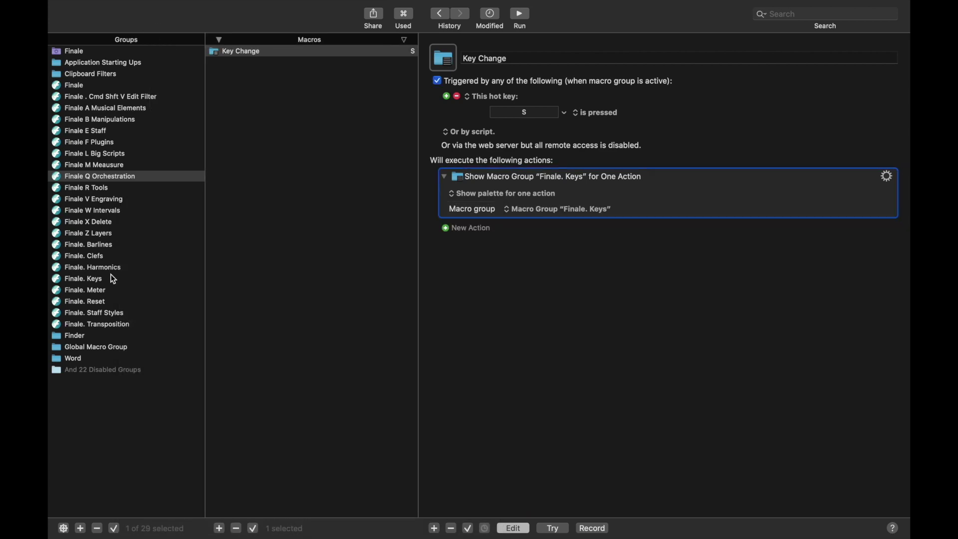
Create a macro named C Major in the Finale. Keys group and give it the hot key trigger C.
click(100, 282)
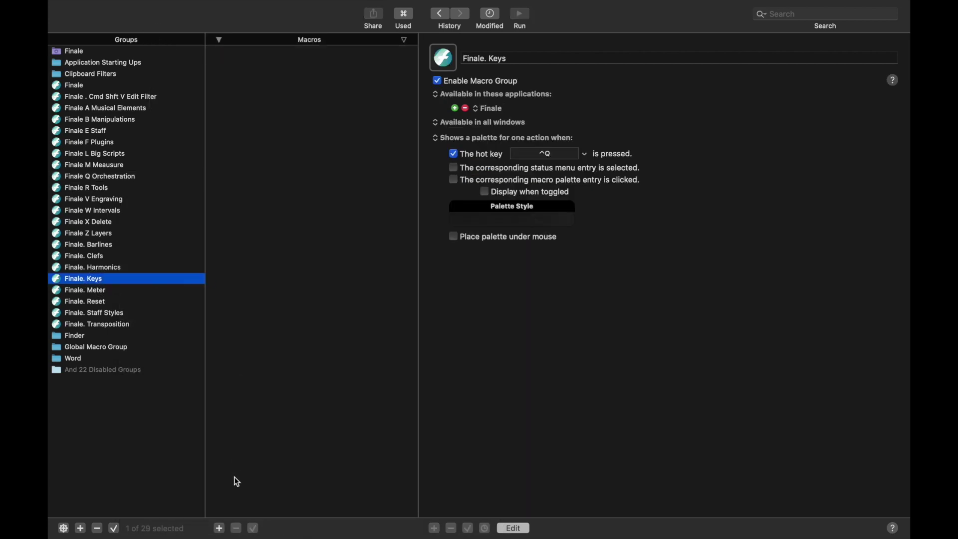
click(220, 527)
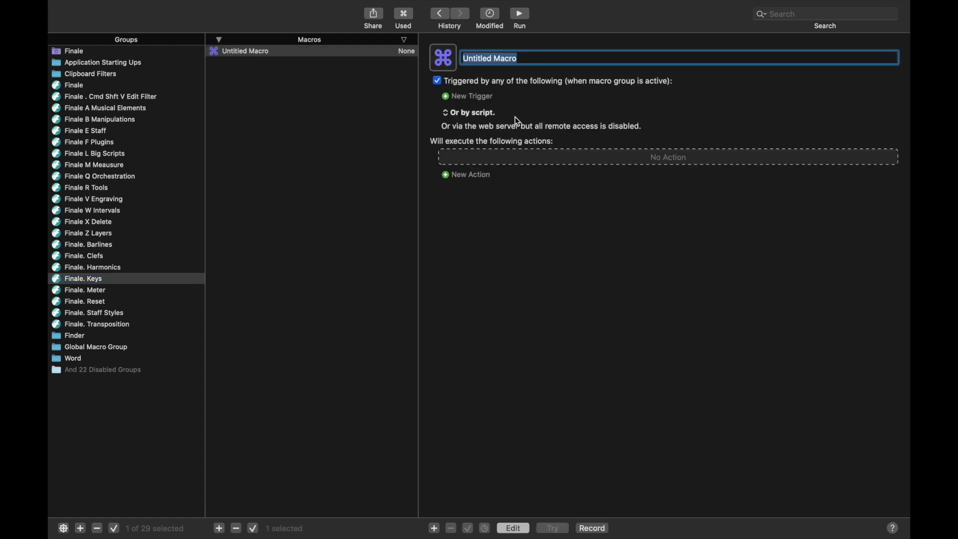
text(C Major)
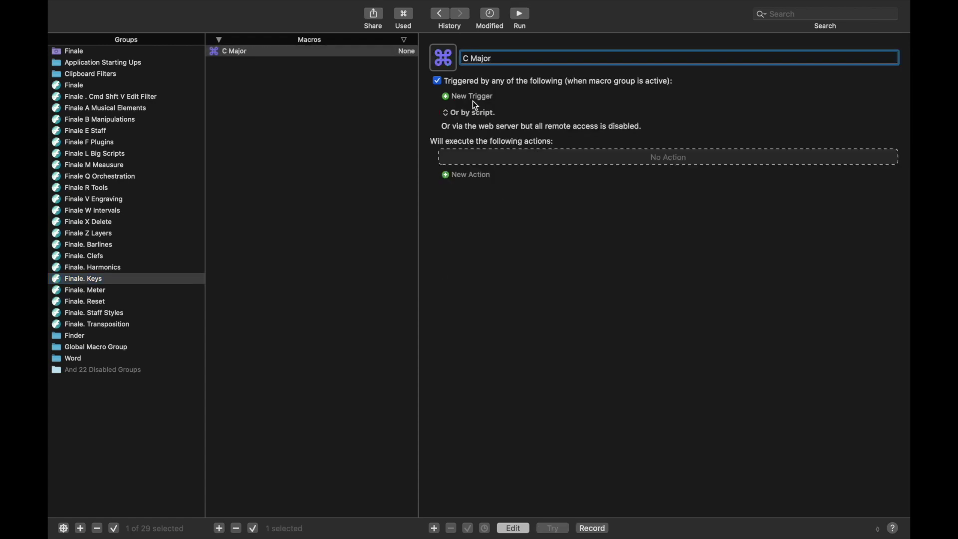
click(471, 100)
click(471, 98)
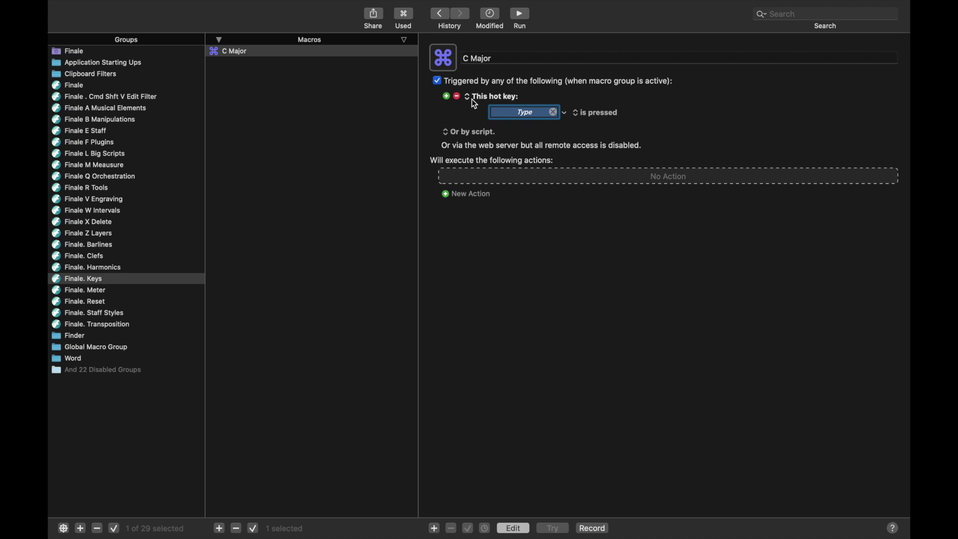
key(c)
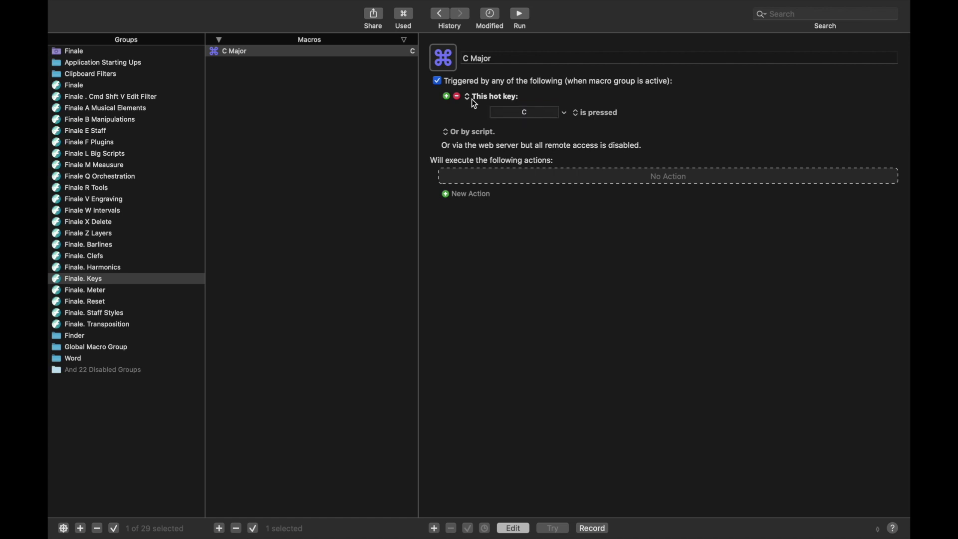
Add a Select or Show a Menu Item action to the C Major macro.
click(481, 195)
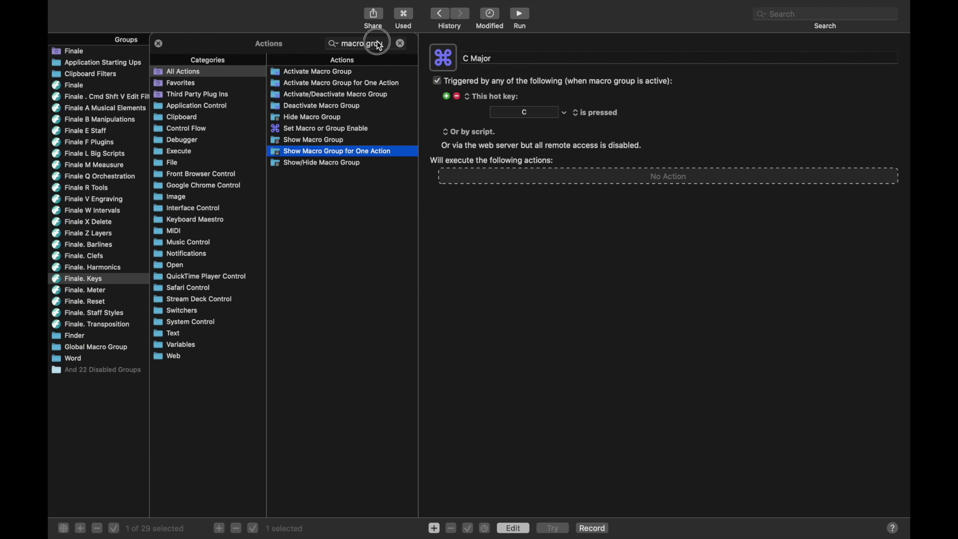
double_click(377, 43)
key(super+a)
text(menu)
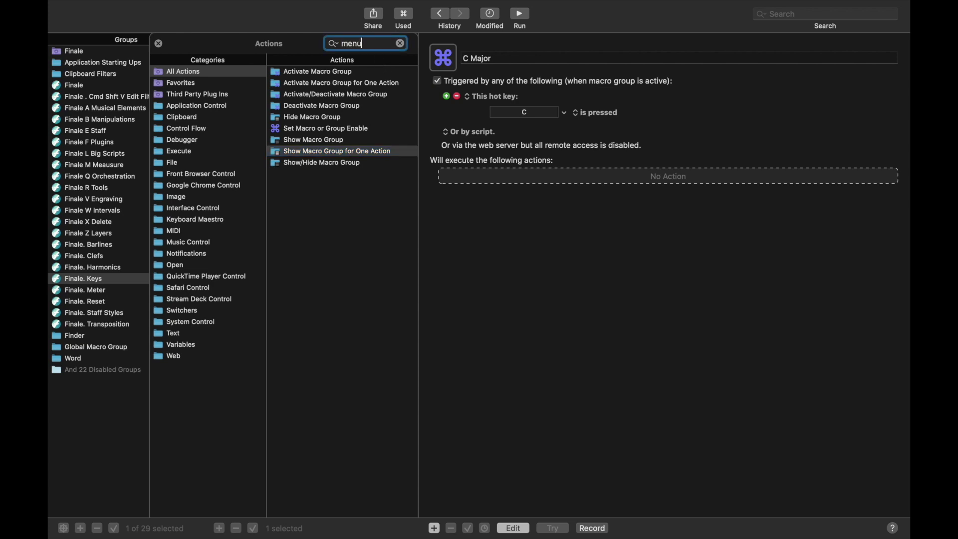
double_click(349, 69)
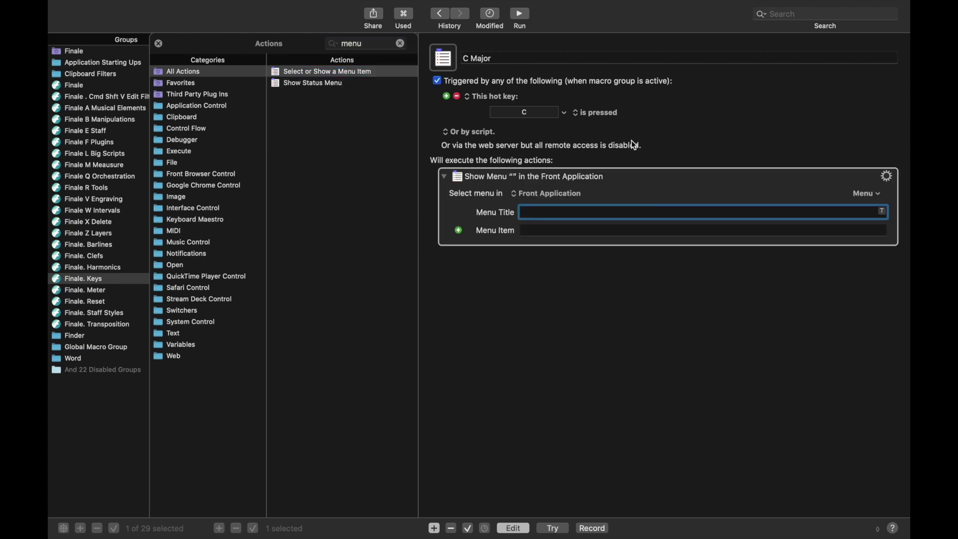
Set the C Major macro's menu action to Finale's Plug-ins > JW Lua > Key - C and close the actions list.
click(867, 193)
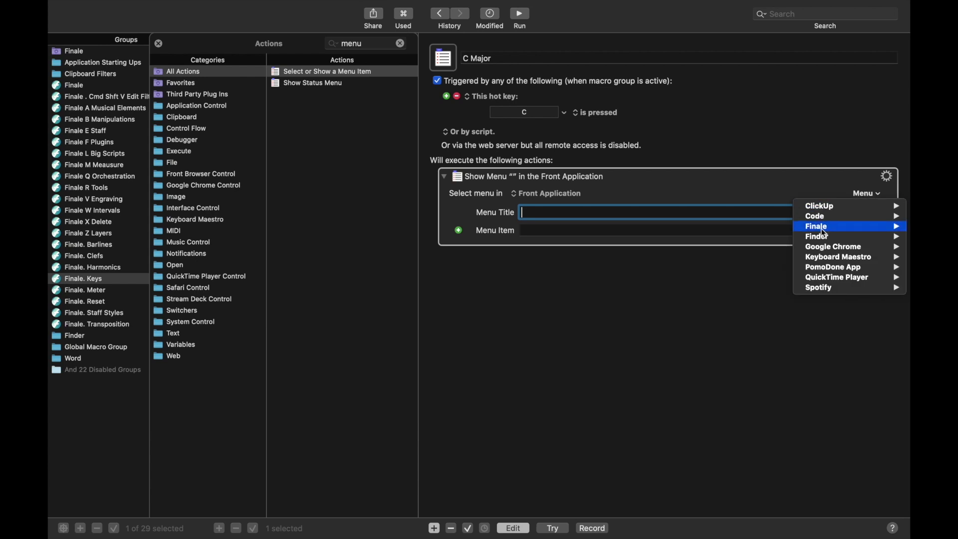
mouse_move(817, 228)
mouse_move(738, 317)
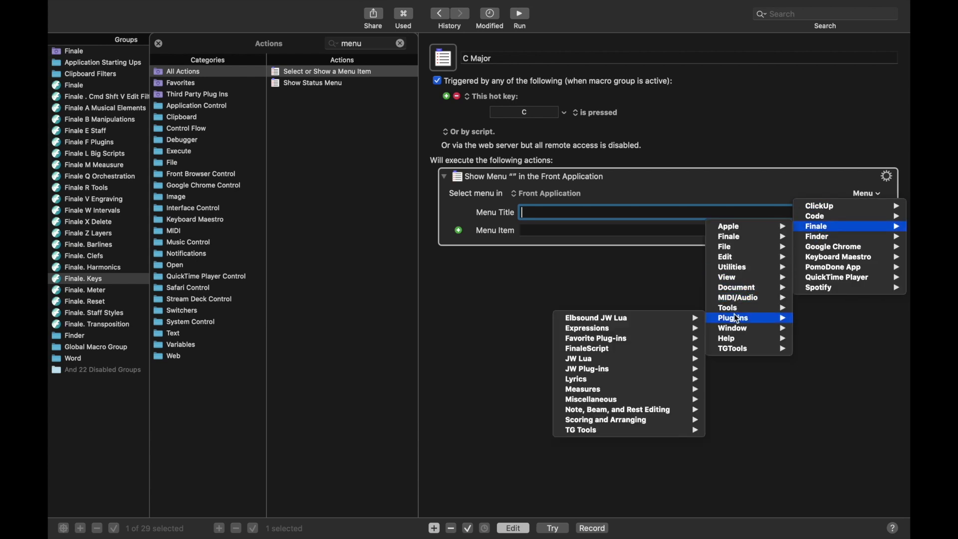
mouse_move(619, 360)
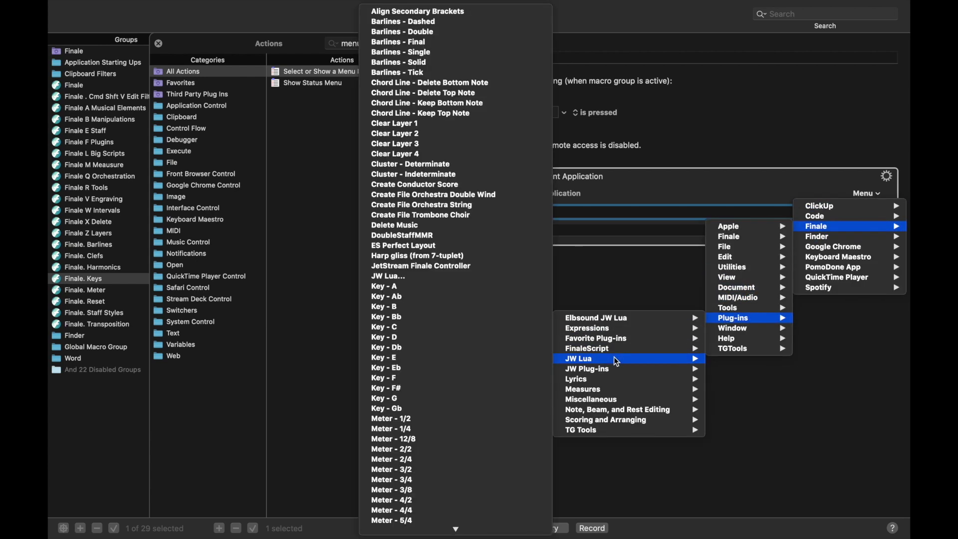
click(451, 326)
click(159, 43)
Duplicate the C Major macro as A Major, with hot key A and menu item Key - A.
click(261, 53)
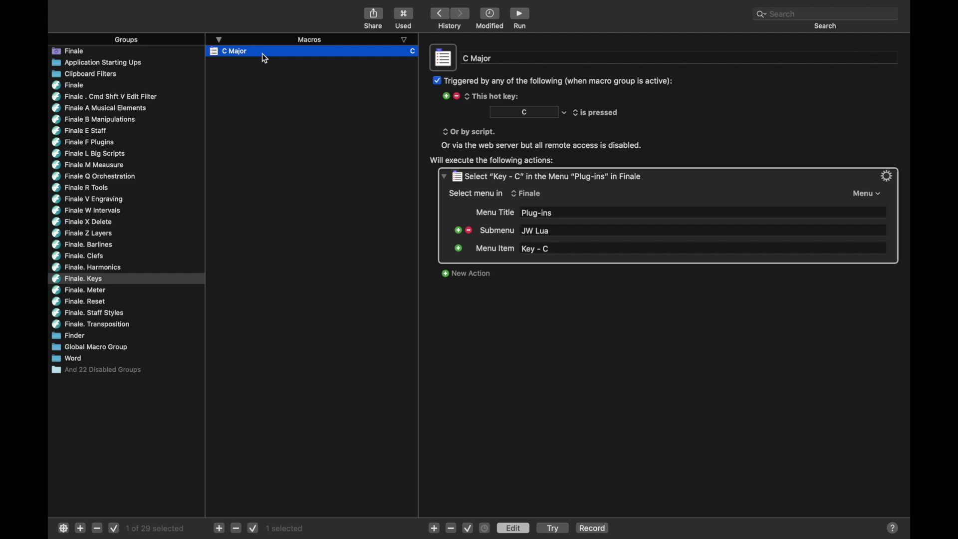
key(super+d)
text(A)
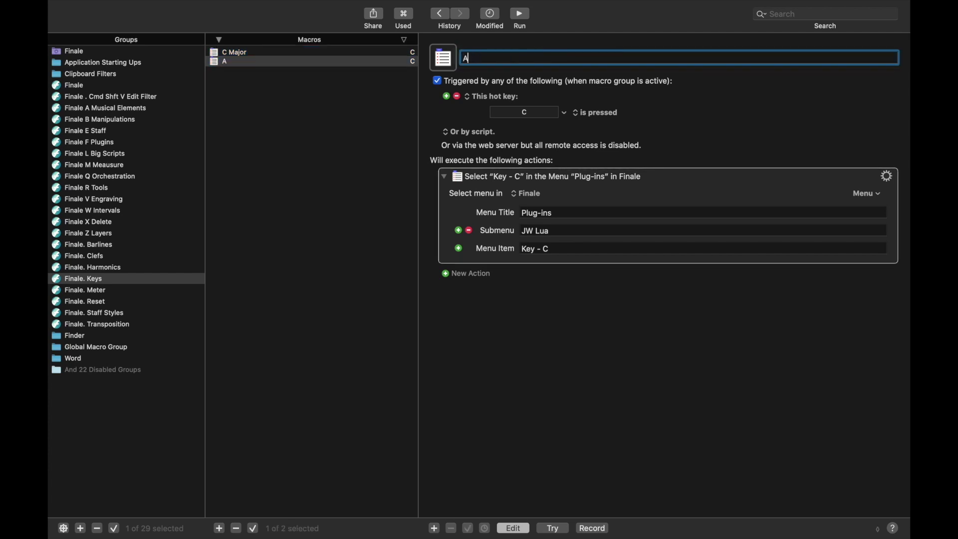
text( Major)
click(528, 112)
key(a)
click(553, 247)
key(BackSpace)
text(A)
Duplicate the A Major macro as Ab Major, with hot key Z and menu item Key - Ab.
click(282, 50)
key(cmd+d)
triple_click(482, 59)
text(Ab Major)
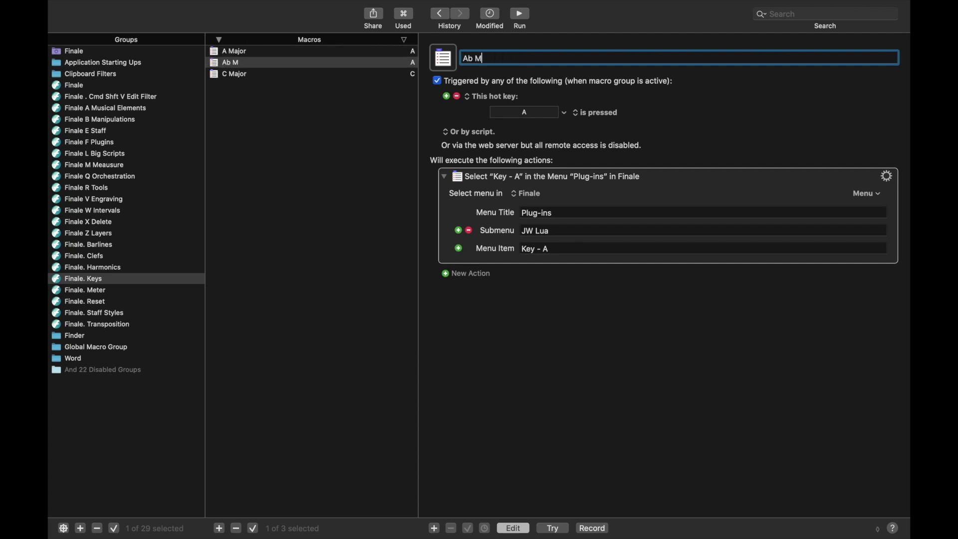
click(522, 114)
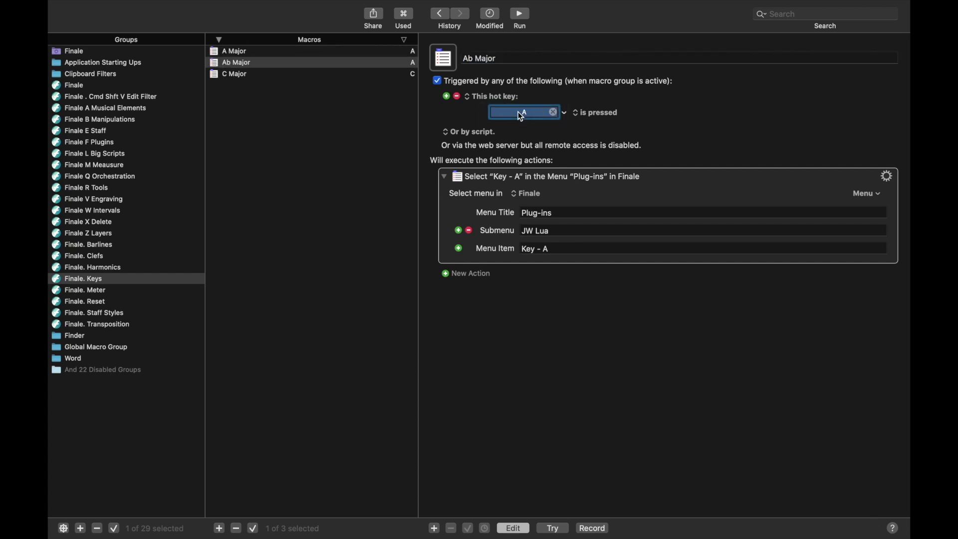
key(z)
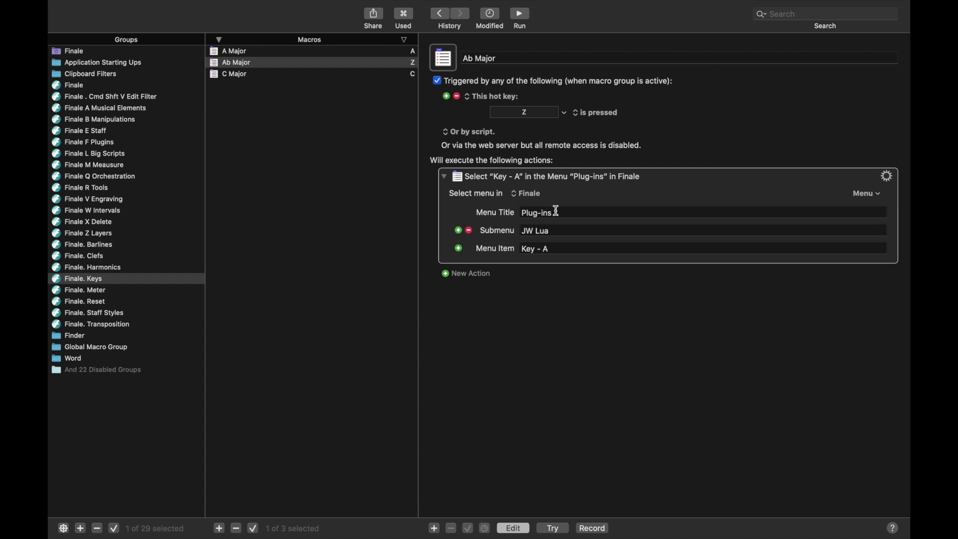
click(557, 248)
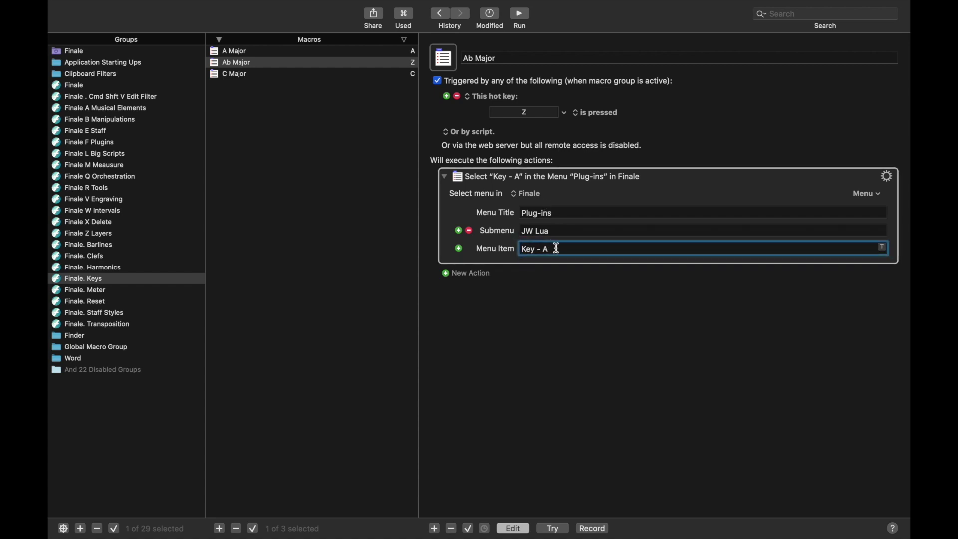
text(b)
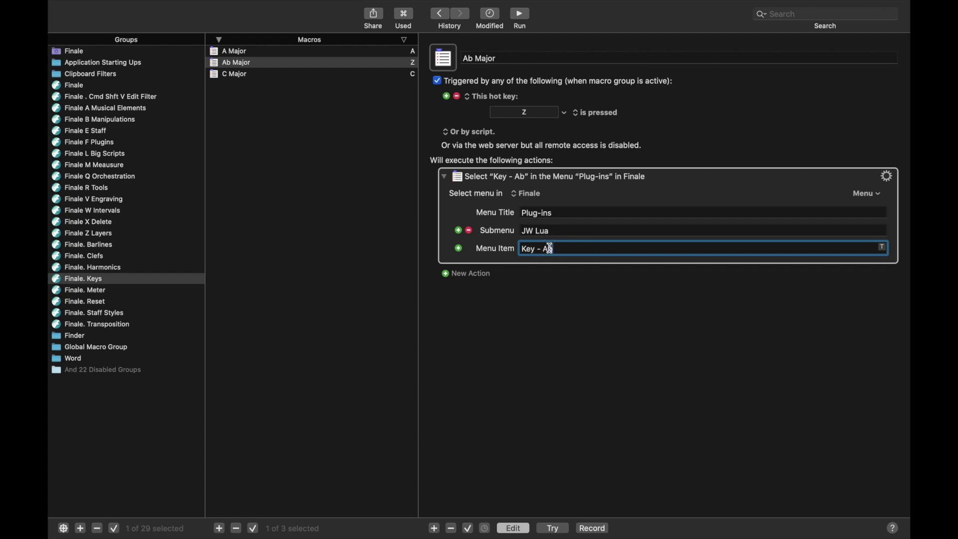
Duplicate the Ab Major macro as B Major, with hot key B and menu item Key - B.
click(291, 63)
key(super+d)
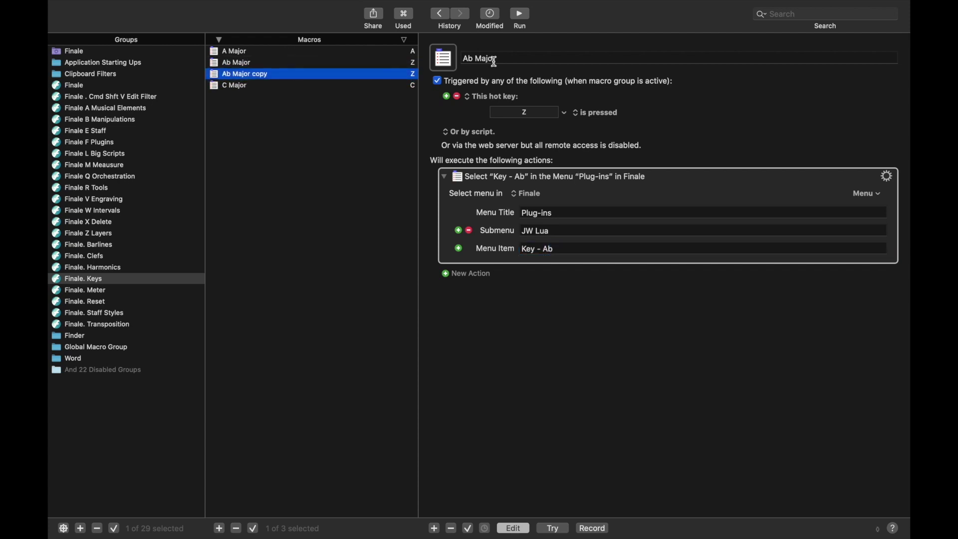
text(B Major)
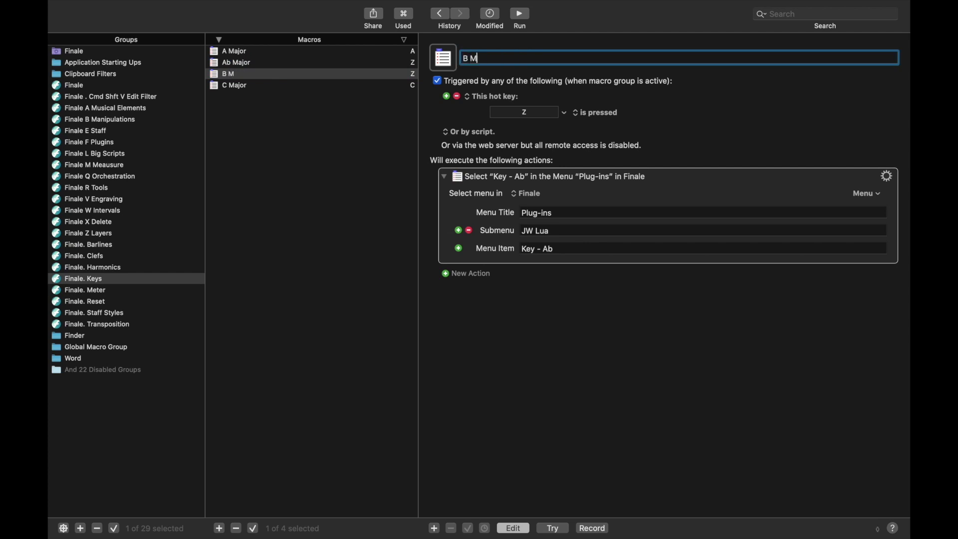
click(526, 113)
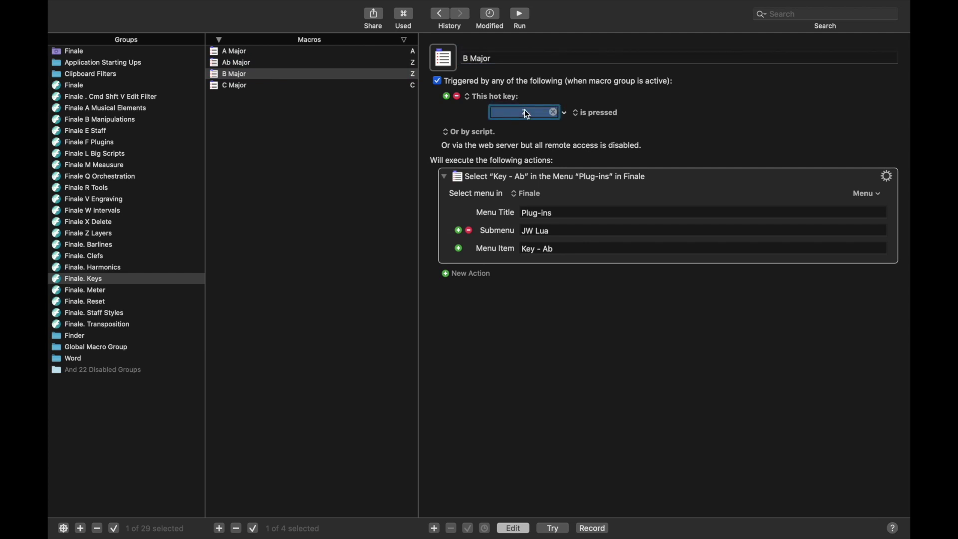
key(b)
click(557, 248)
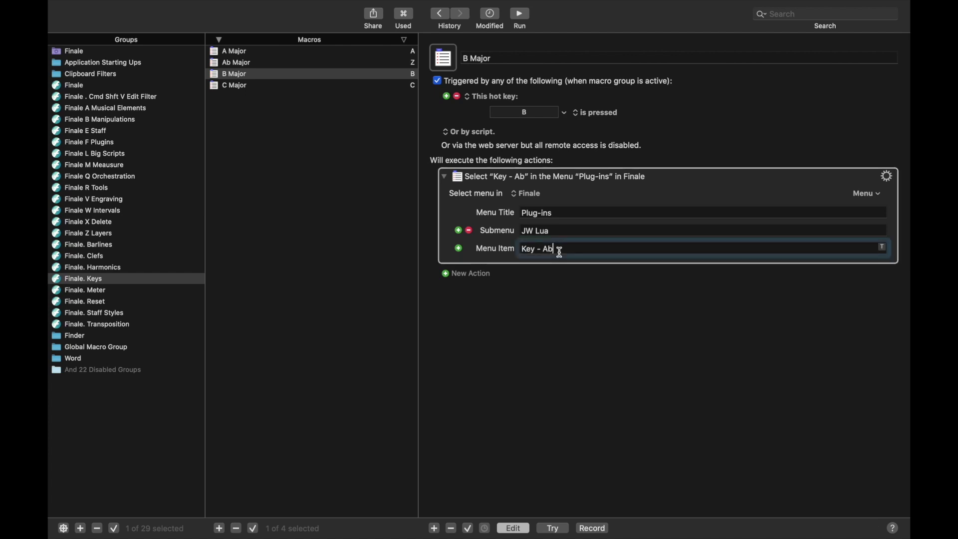
key(BackSpace)
key(BackSpace)
text(B)
Duplicate the B Major macro as Bb Major, with hot key W and menu item Key - Bb.
click(240, 77)
key(super+d)
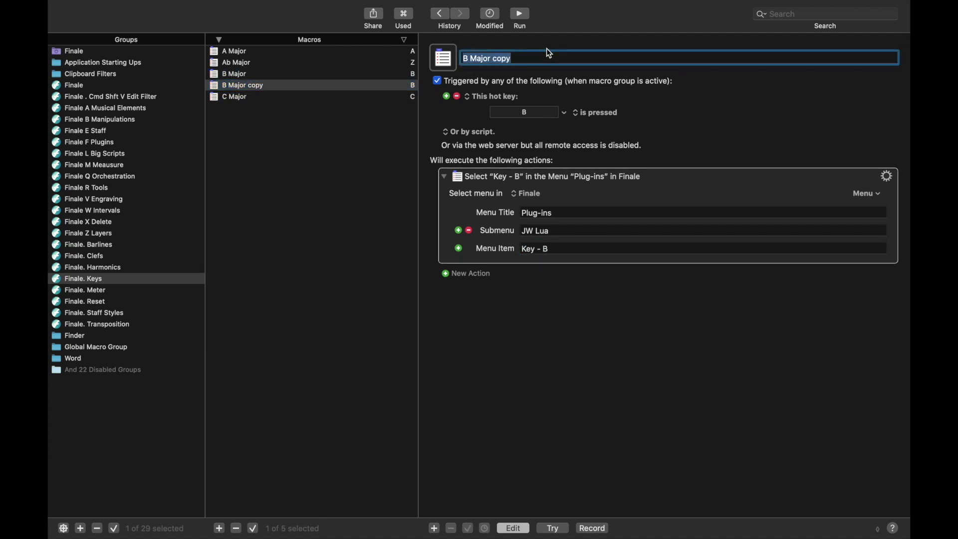
text(Bb Major)
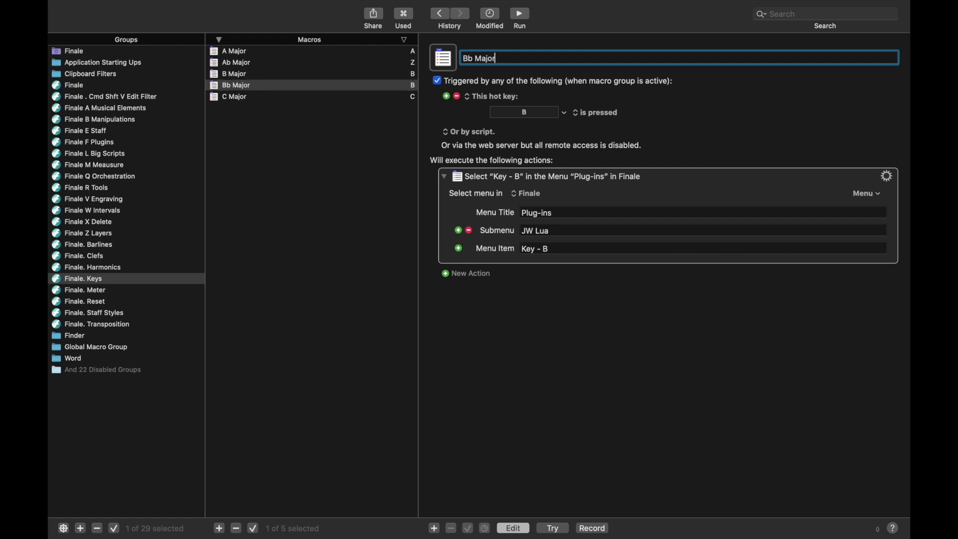
click(539, 117)
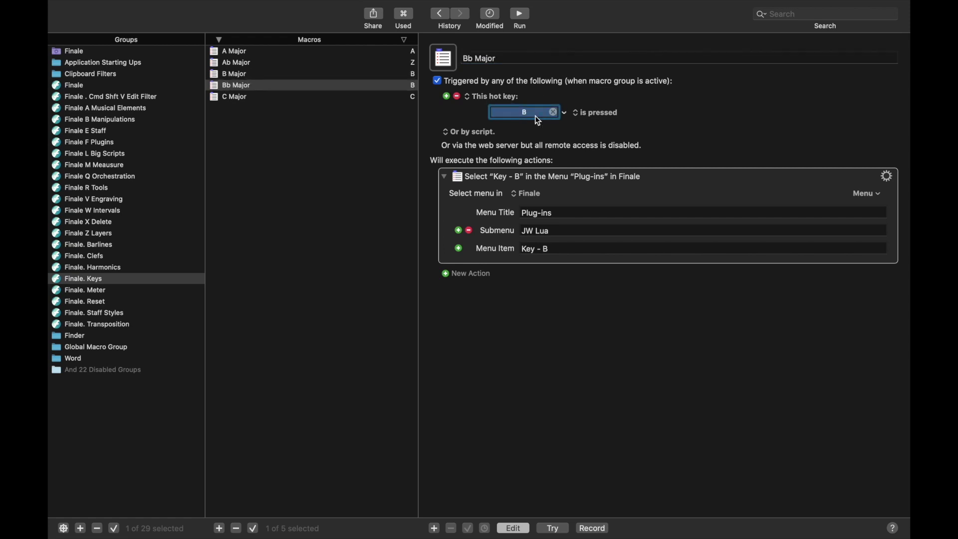
key(w)
click(553, 246)
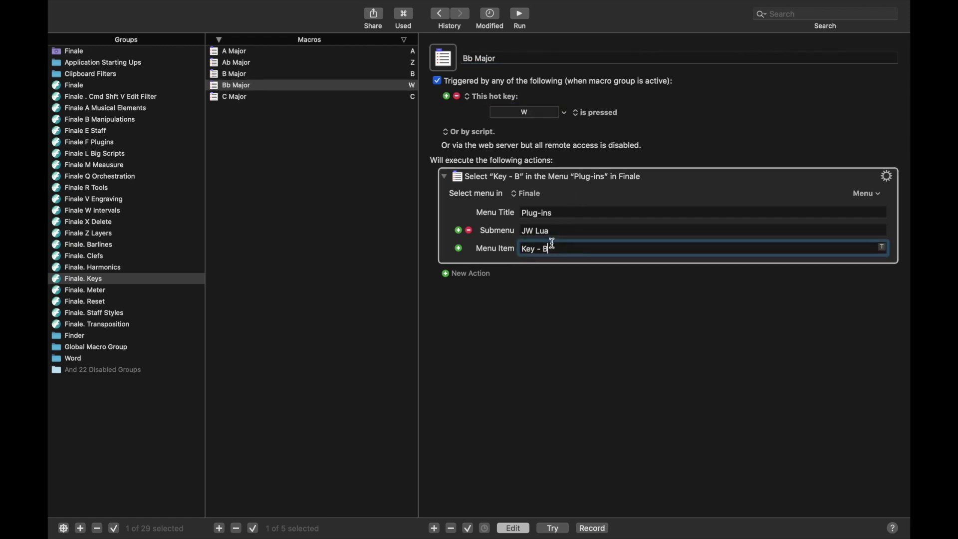
text(b)
Duplicate the Bb Major macro as D Major, with hot key D and menu item Key - D.
click(318, 86)
key(super+d)
triple_click(488, 58)
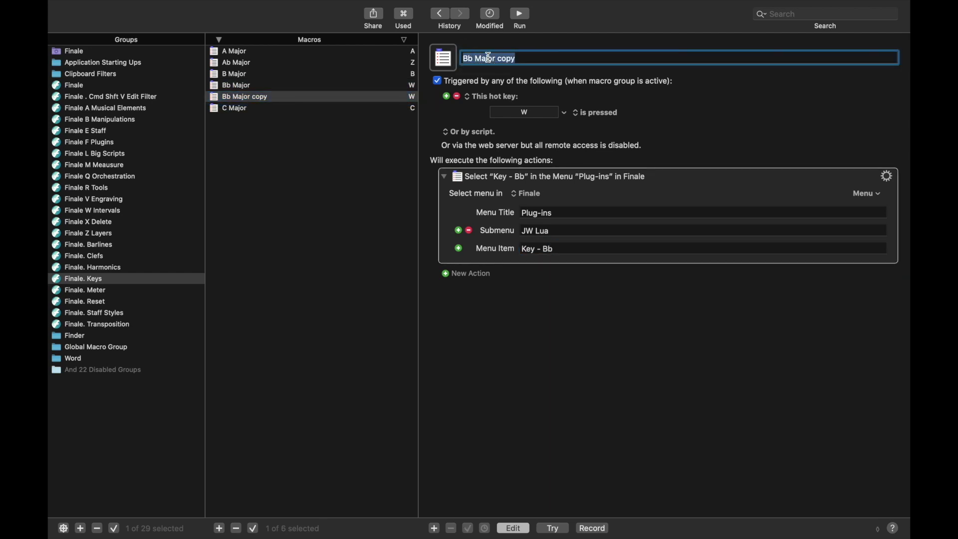
text(D Major)
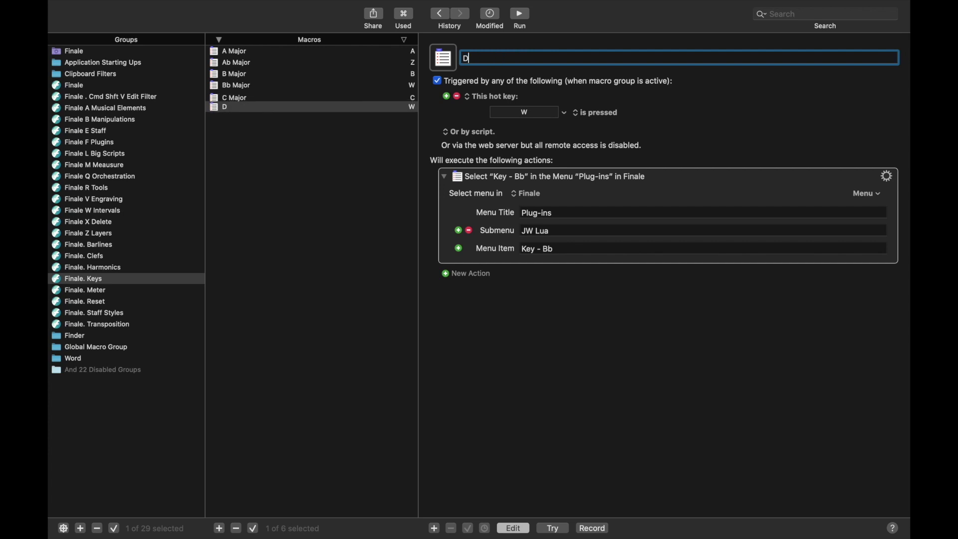
click(521, 114)
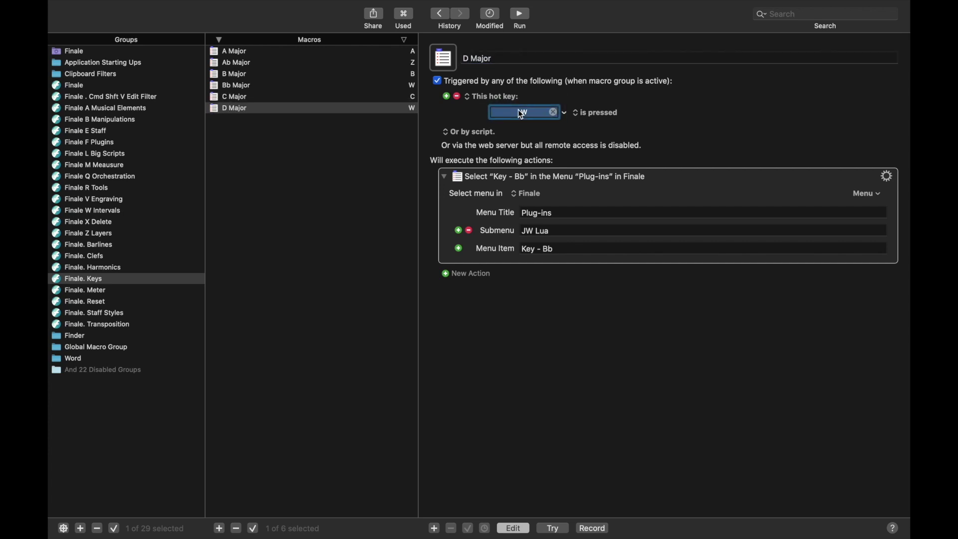
key(d)
click(571, 245)
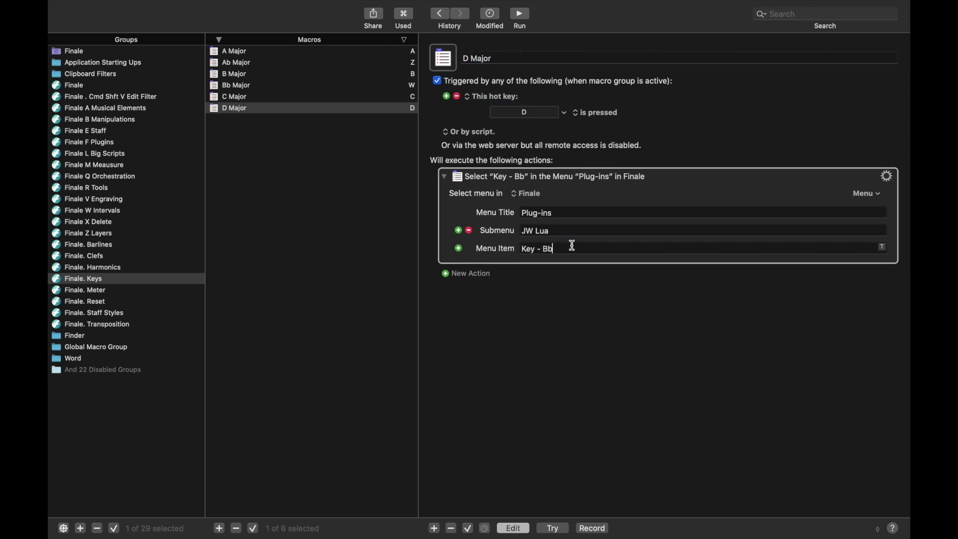
key(BackSpace)
key(BackSpace)
text(D)
Duplicate the D Major macro as Db Major, with hot key X and menu item Key - Db.
click(289, 107)
key(super+d)
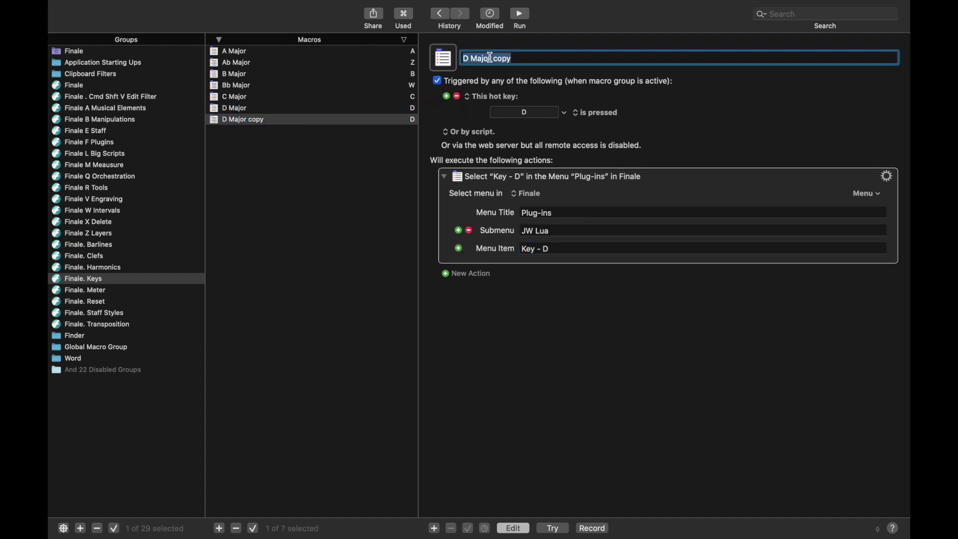
text(Db Maj)
key(BackSpace)
key(BackSpace)
key(BackSpace)
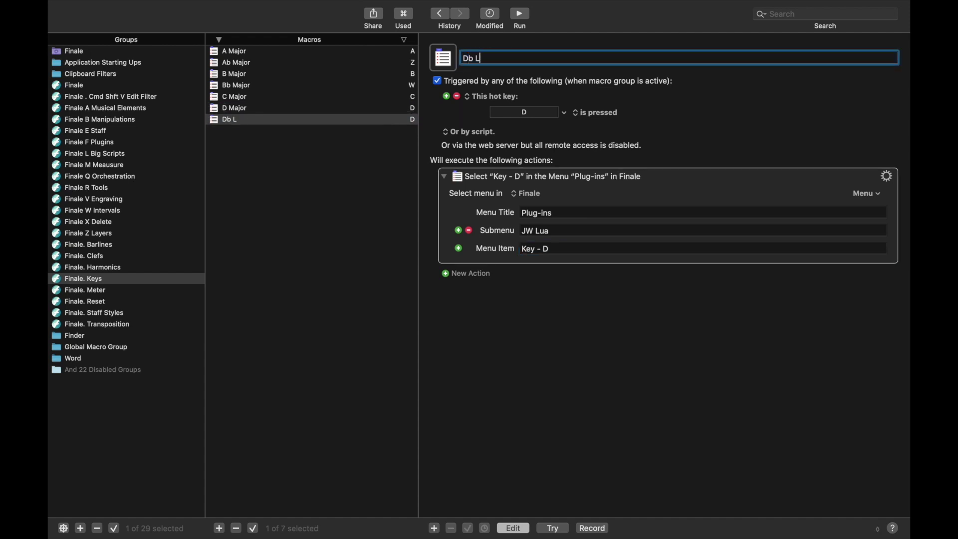
text(Major)
click(526, 113)
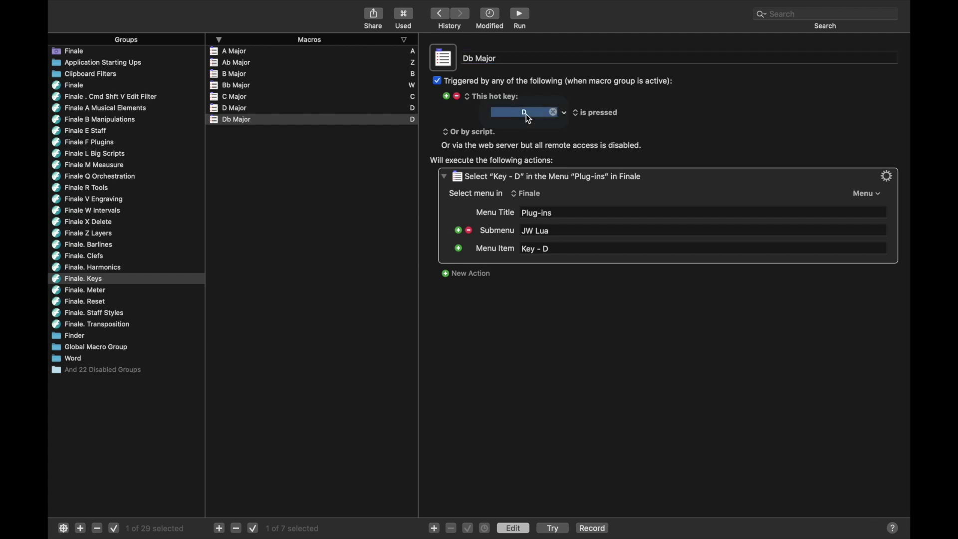
key(x)
click(587, 251)
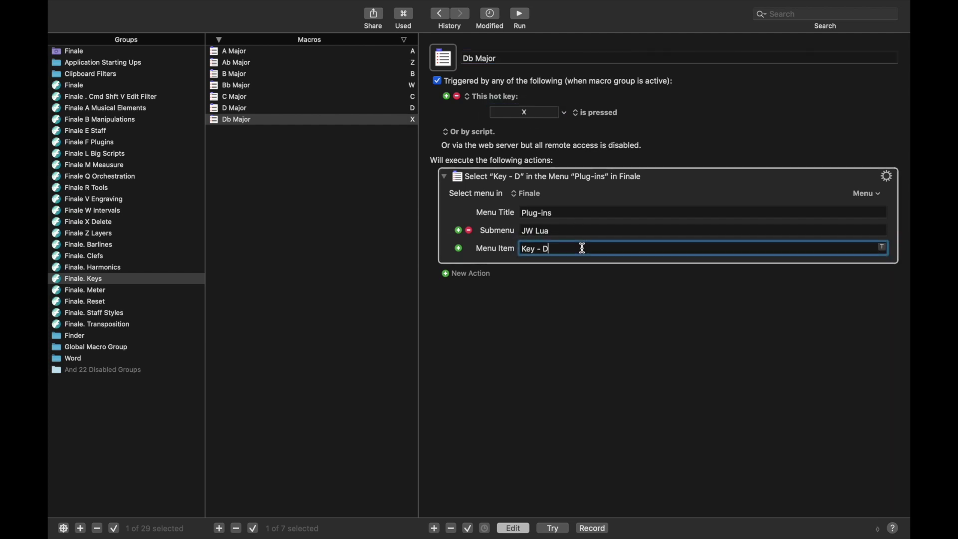
text(b)
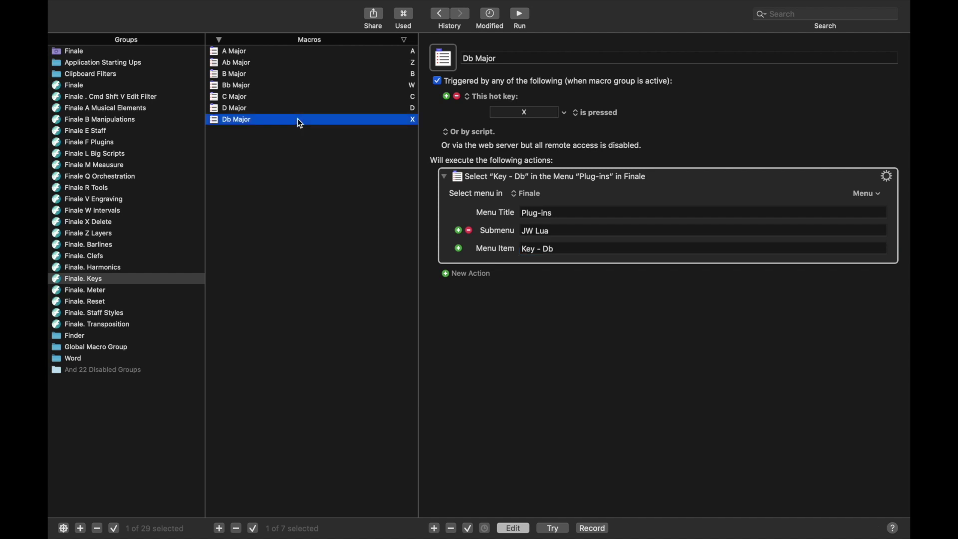
Duplicate the Db Major macro as E Major, with hot key E and menu item Key - E.
key(super+d)
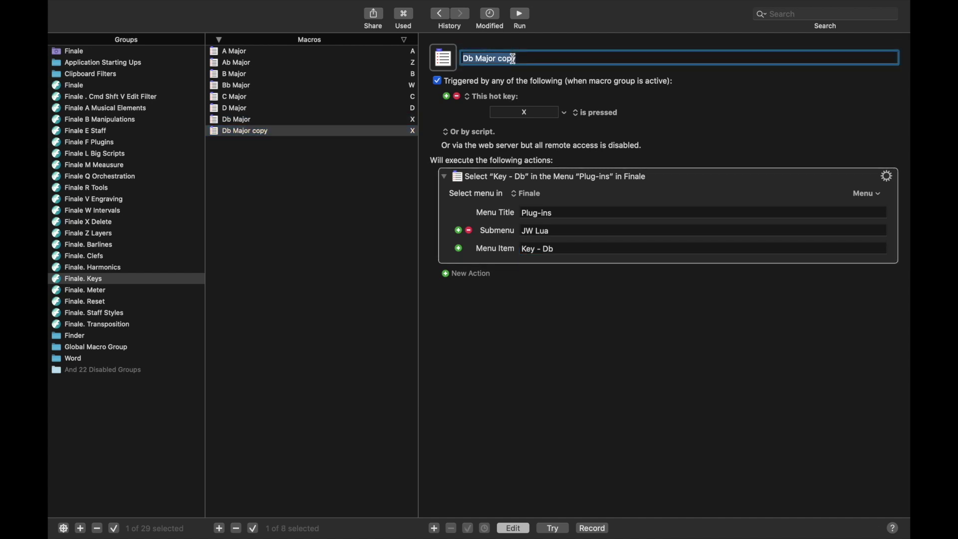
text(E Major)
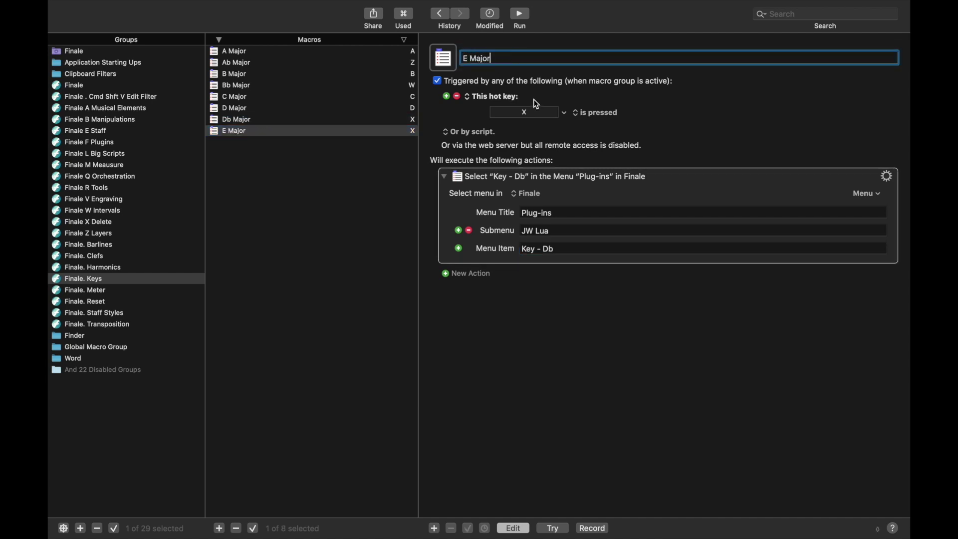
click(529, 113)
key(e)
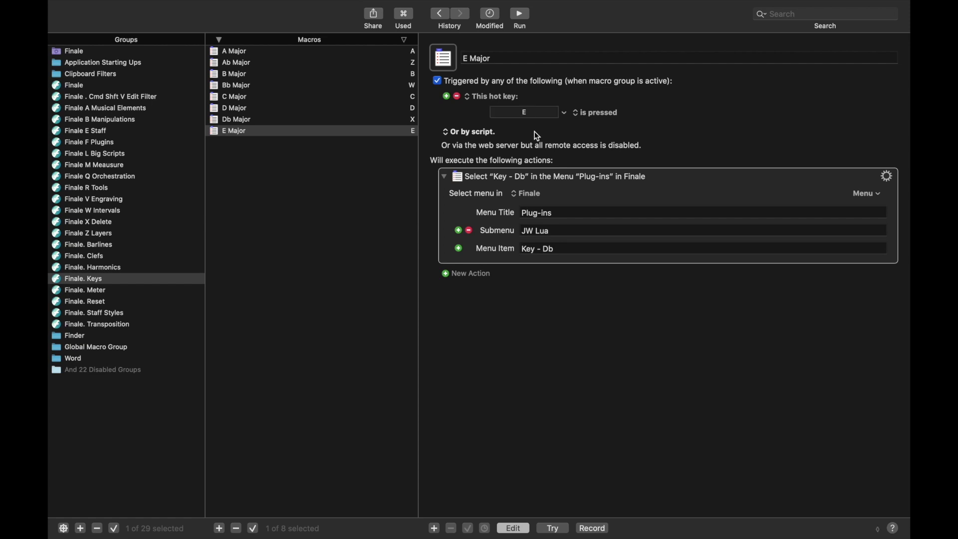
click(577, 250)
key(BackSpace)
key(BackSpace)
text(E)
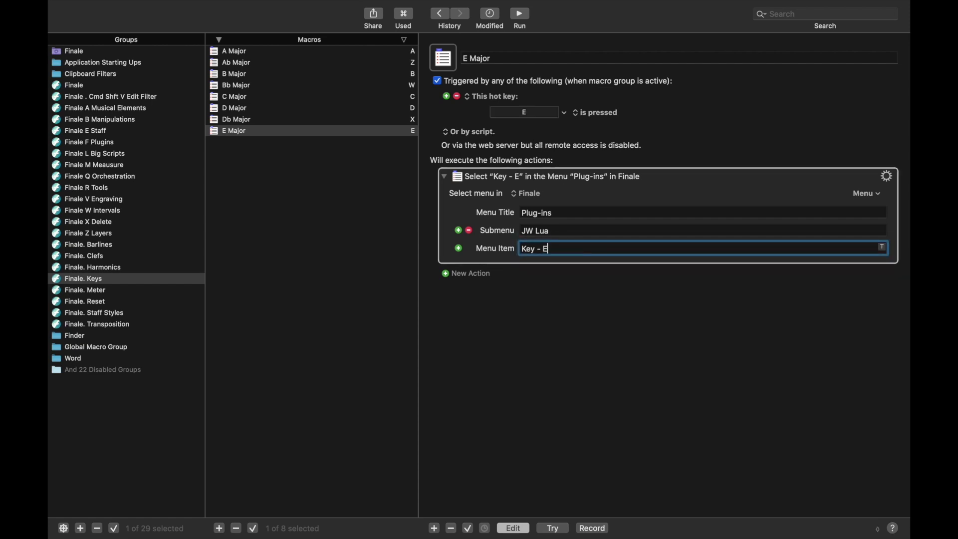
Duplicate the E Major macro as Eb Major, with hot key Q and menu item Key - Eb.
click(304, 135)
key(super+d)
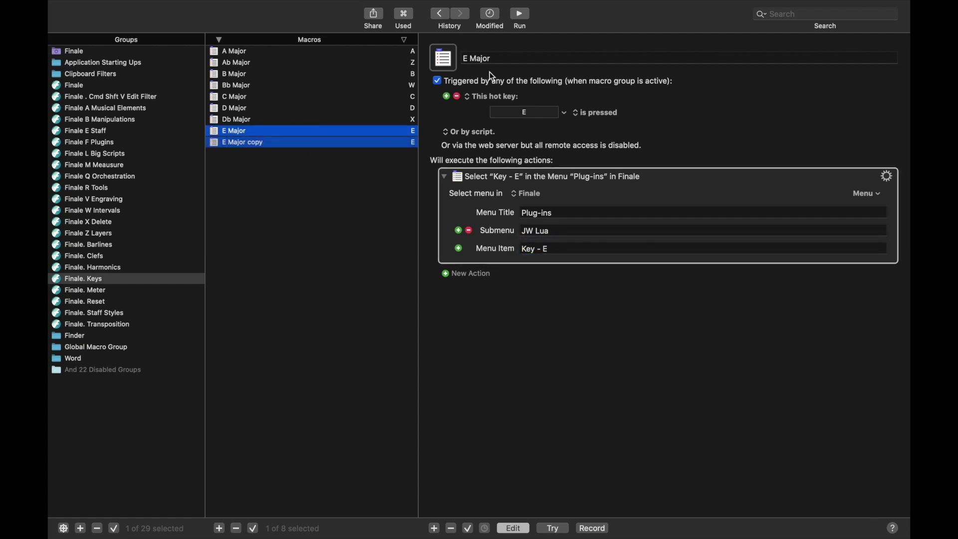
key(BackSpace)
text(Eb Major)
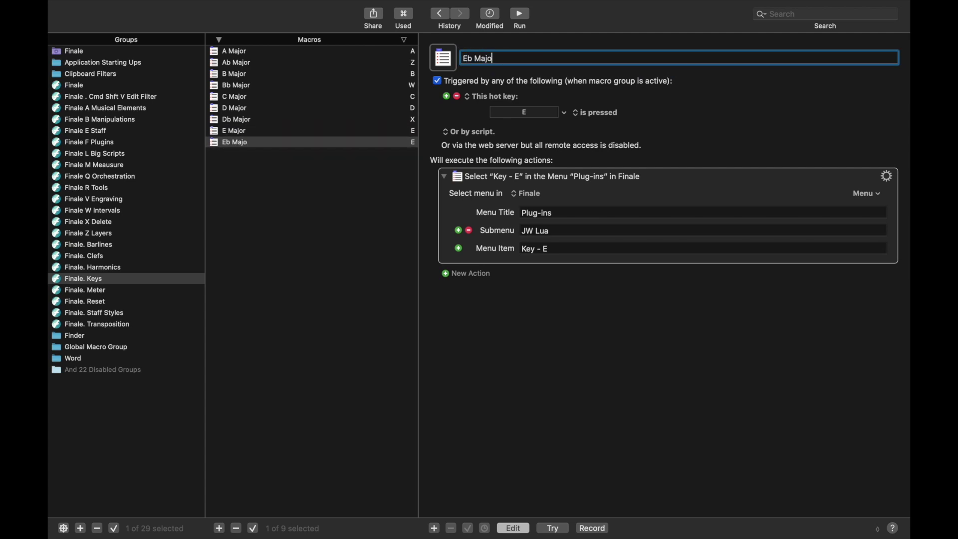
click(525, 115)
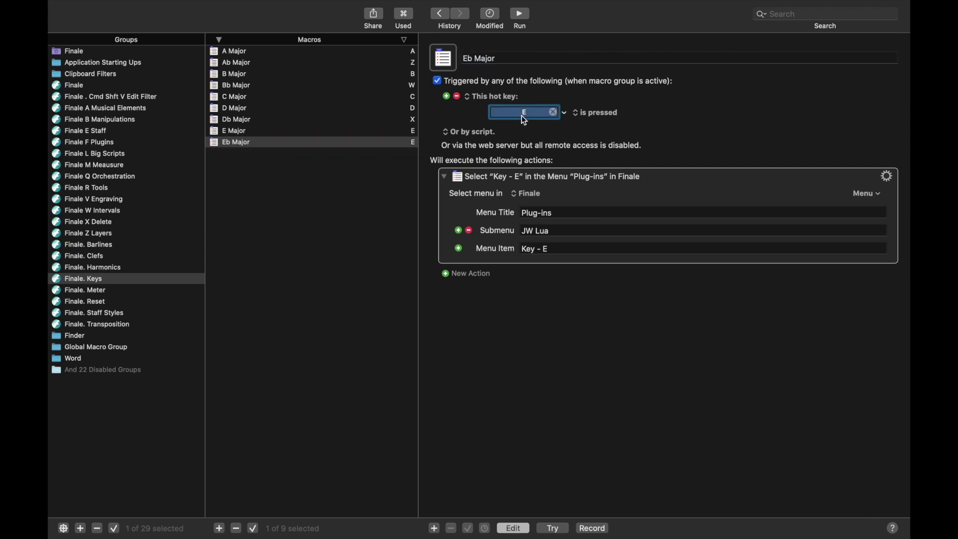
key(q)
click(569, 247)
text(b)
Duplicate the Eb Major macro as F Major, with hot key F and menu item Key - F.
click(367, 144)
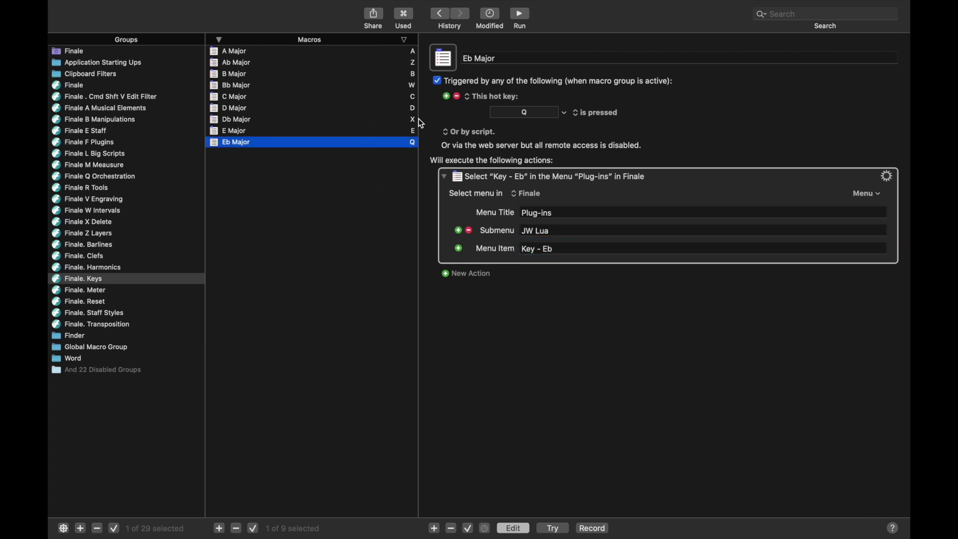
key(super+d)
text(F Major)
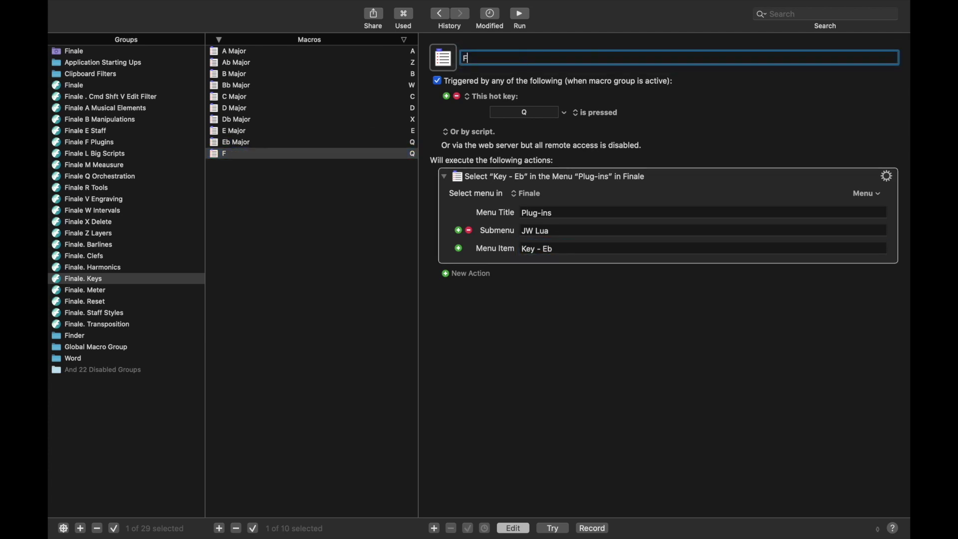
click(535, 120)
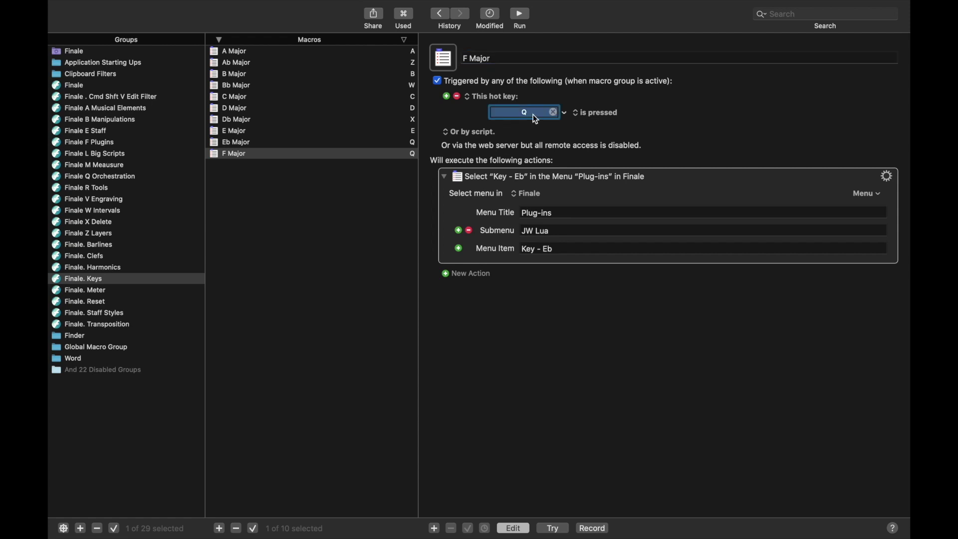
key(f)
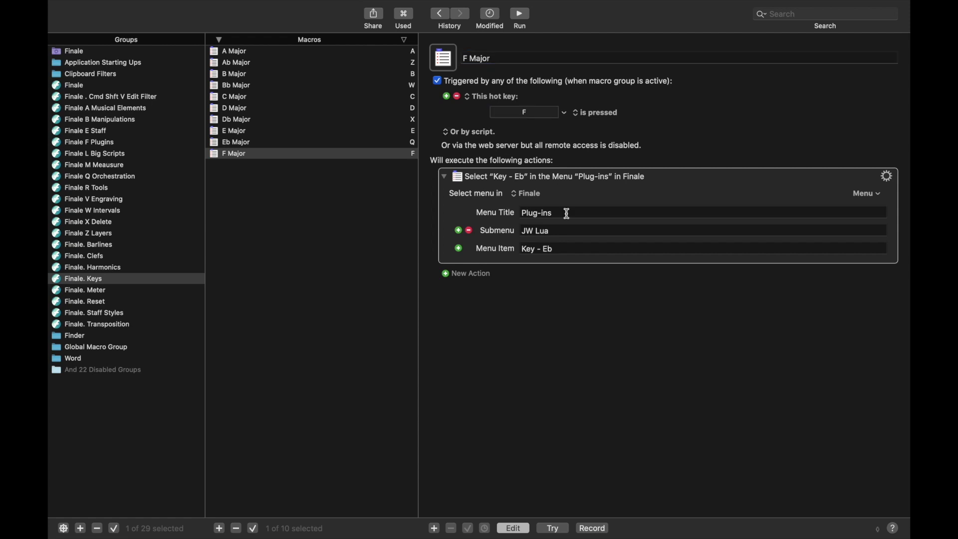
double_click(547, 249)
text(F)
Duplicate the F Major macro as F# Major, with hot key R and menu item Key - F#.
click(366, 156)
key(super+d)
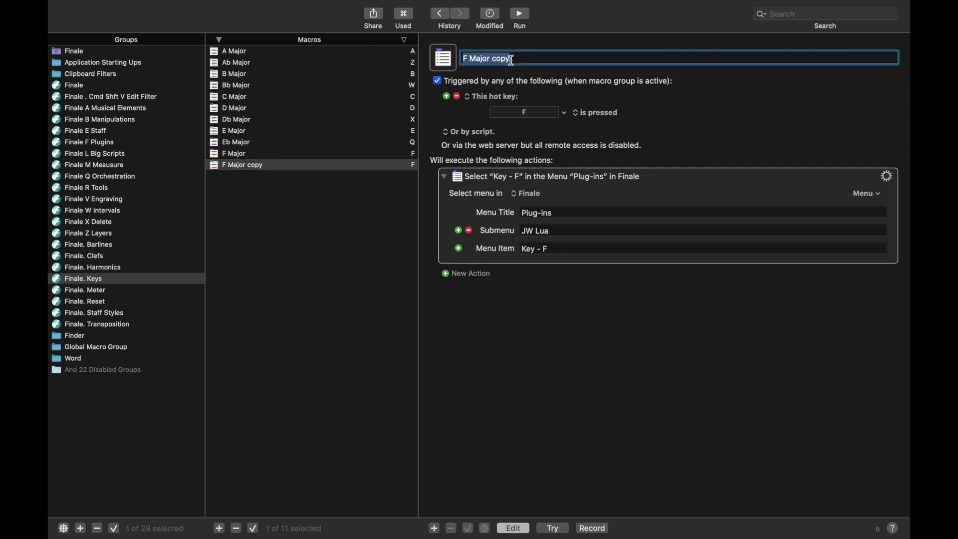
text(F# Major)
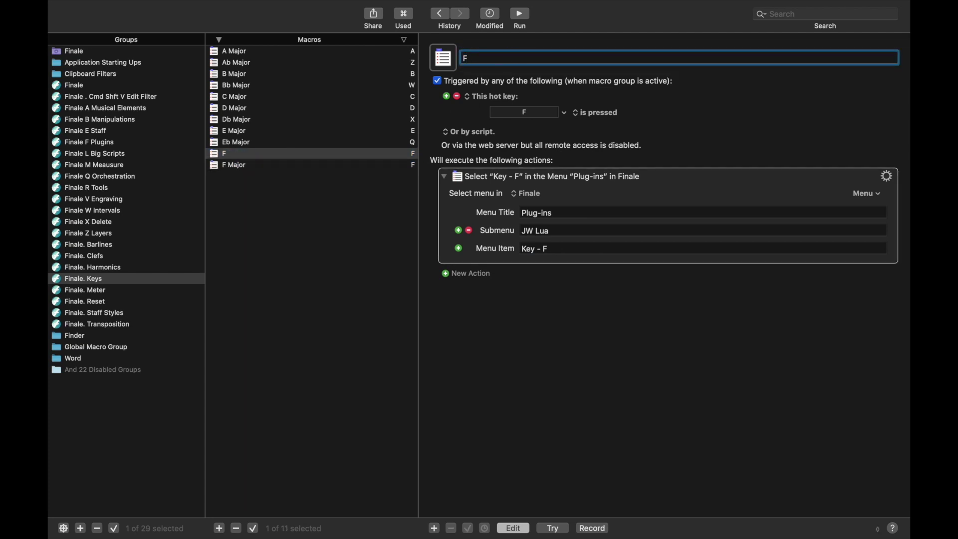
click(529, 116)
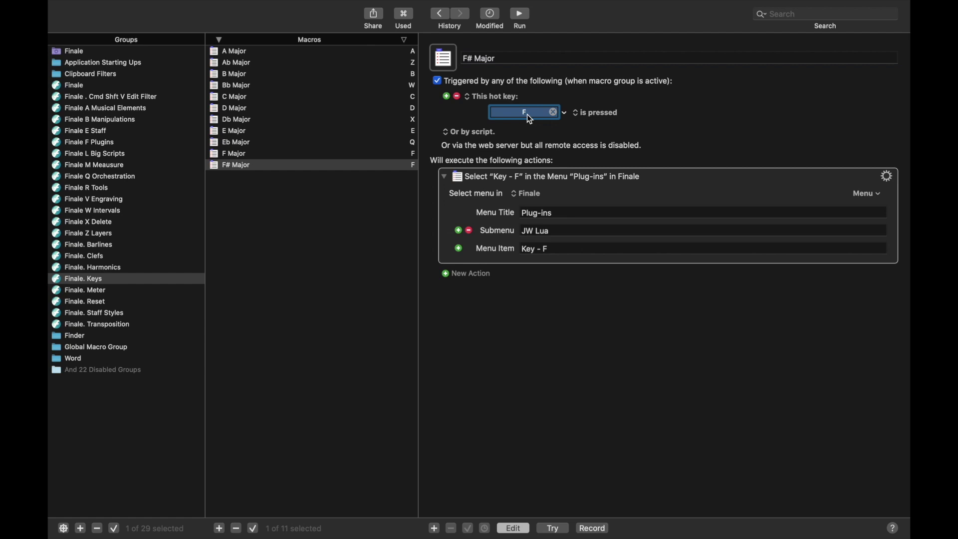
key(r)
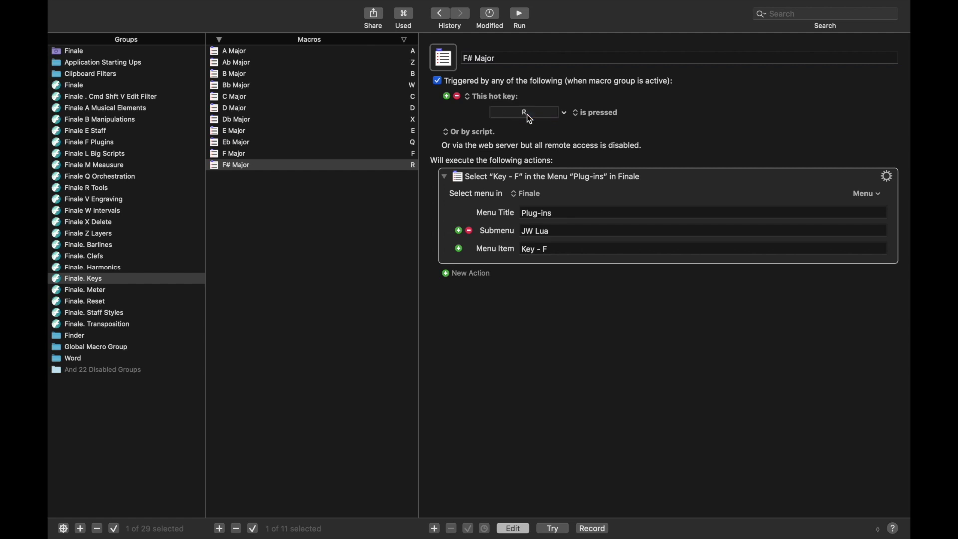
click(560, 247)
text(#)
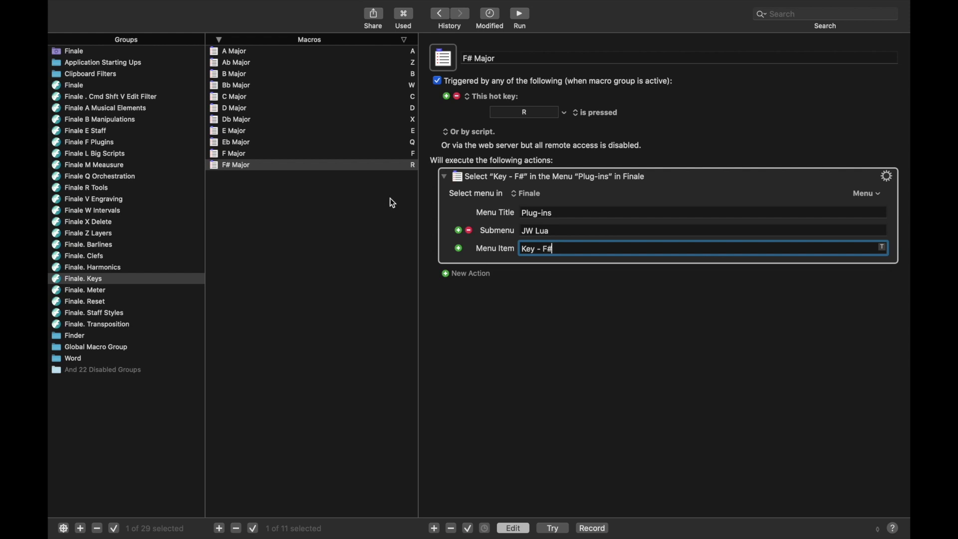
Duplicate the F# Major macro as G Major, with hot key G and menu item Key - G.
click(351, 165)
key(super+d)
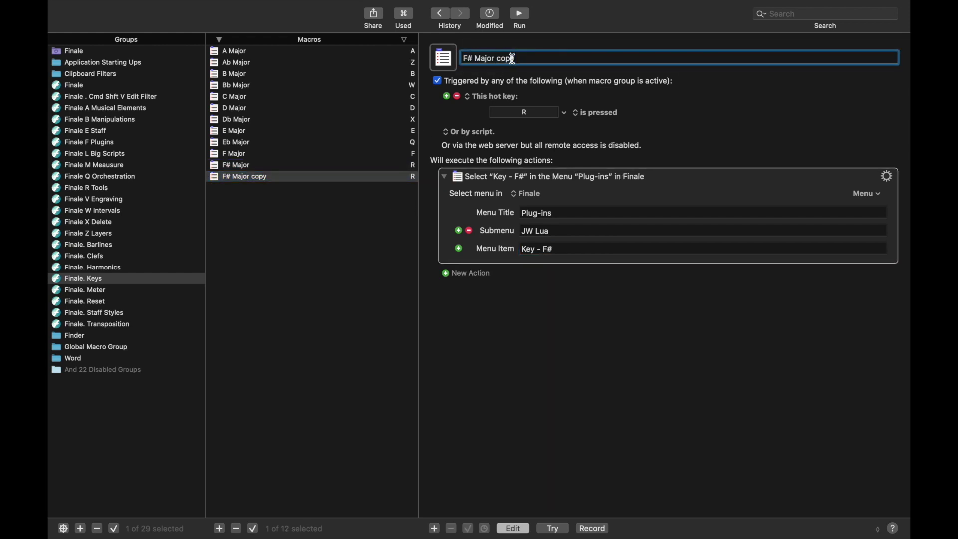
text(G Major)
click(528, 114)
key(g)
click(546, 248)
double_click(545, 248)
text(G)
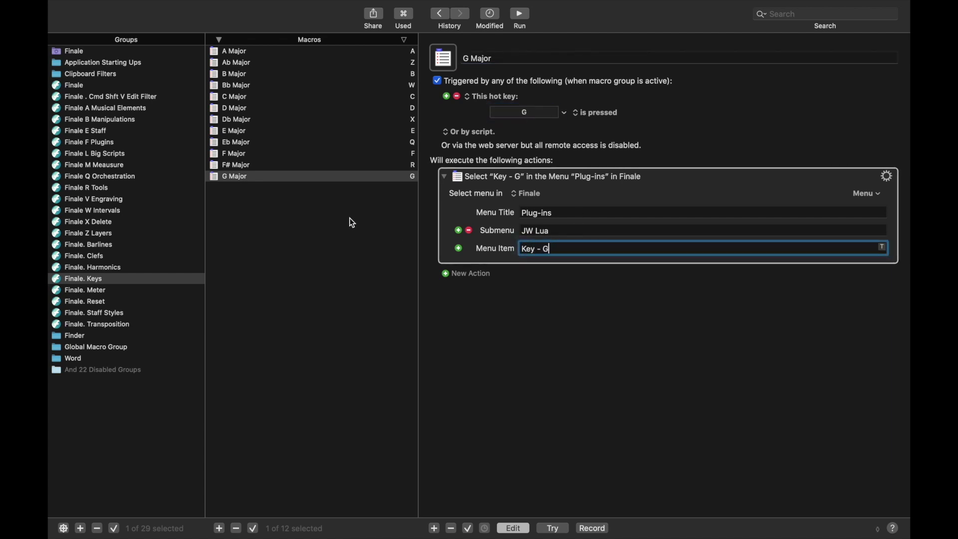
Duplicate the G Major macro as Gb Major, with hot key V and menu item Key - Gb.
key(super+d)
text(Gb Major)
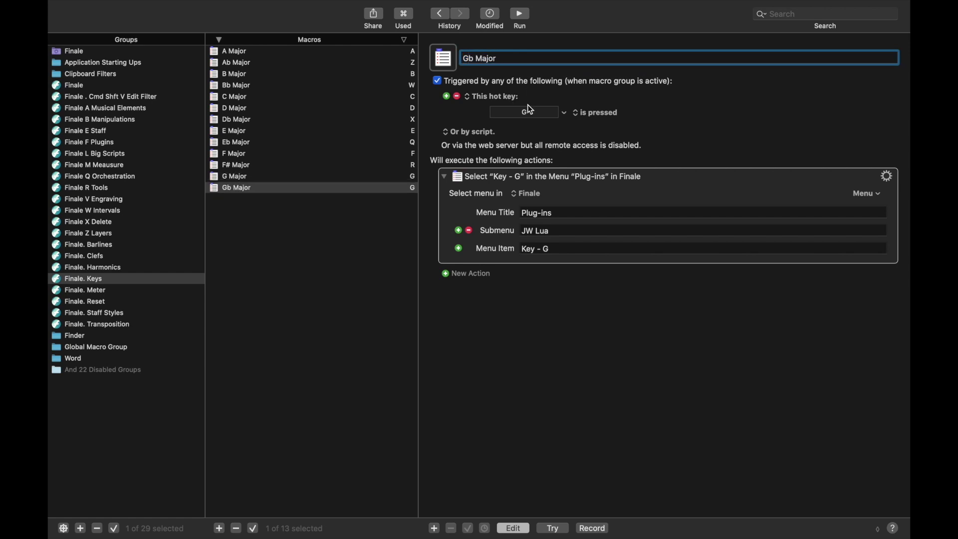
click(531, 115)
key(v)
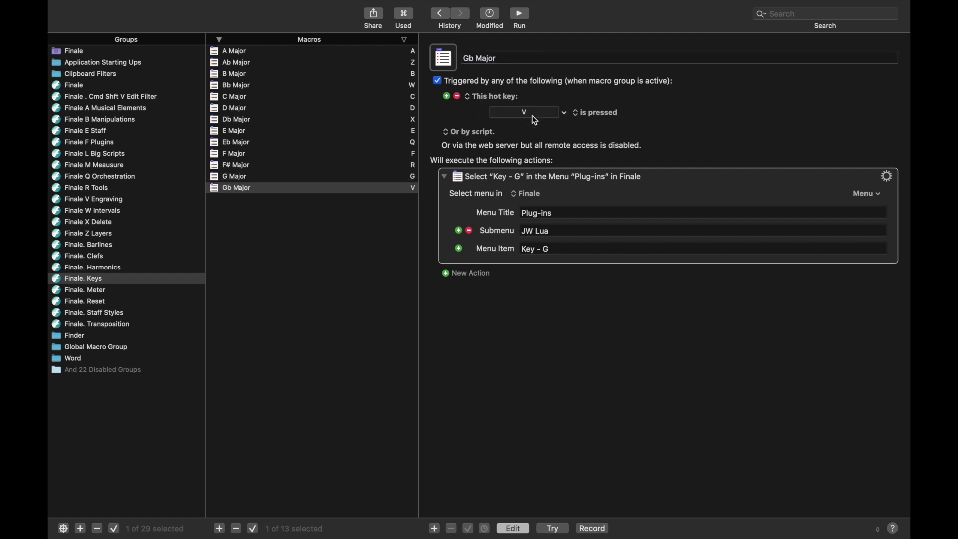
click(559, 250)
text(b)
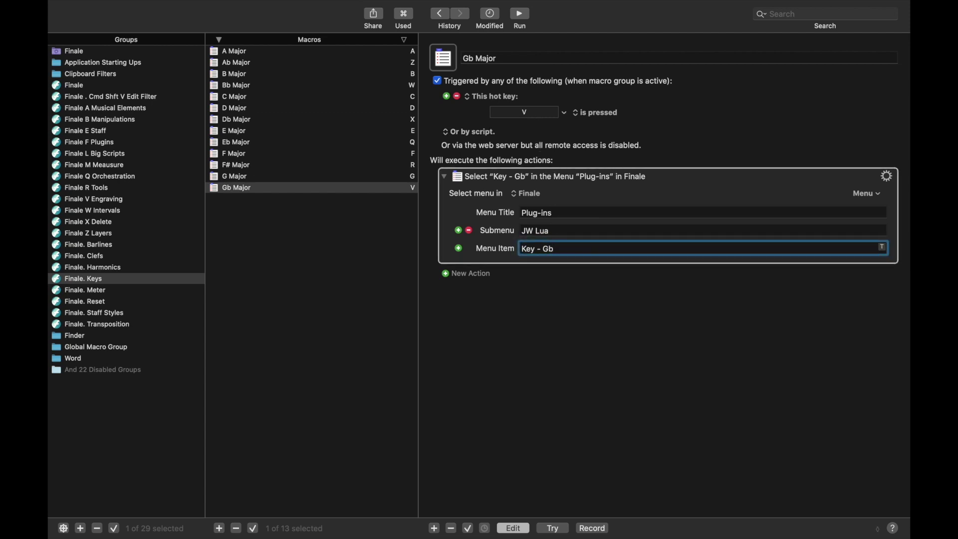
Review the full set of major key macros from A Major to Gb Major, and view the Finale. Meter group.
click(250, 53)
shift+click(247, 187)
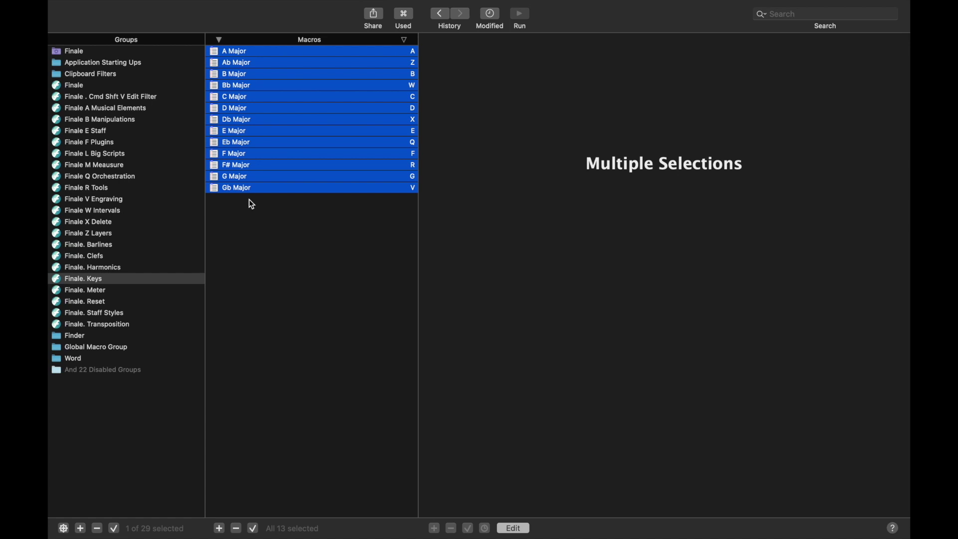
click(118, 290)
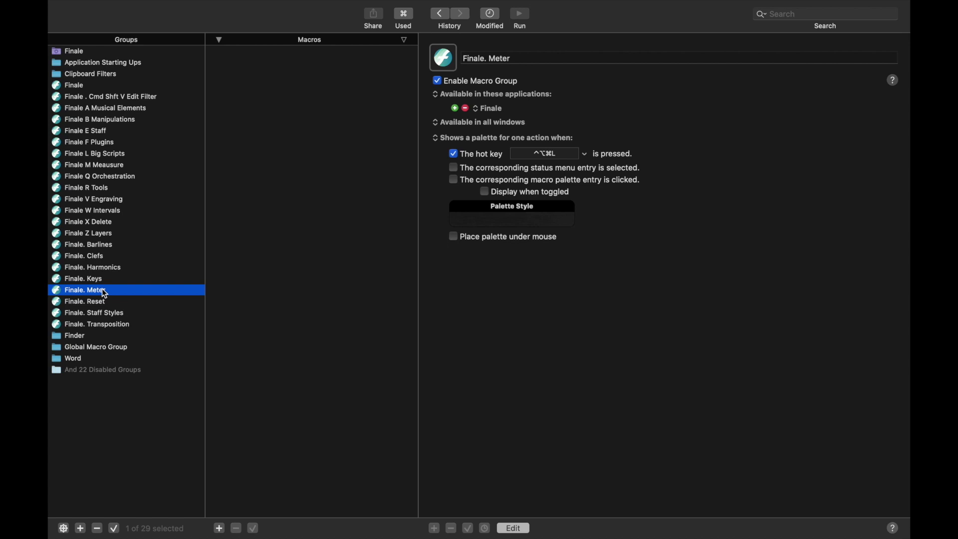
In Finale Q Orchestration, duplicate Key Change as Meter Change, with hot key A and the Finale. Meter group as its palette.
click(115, 177)
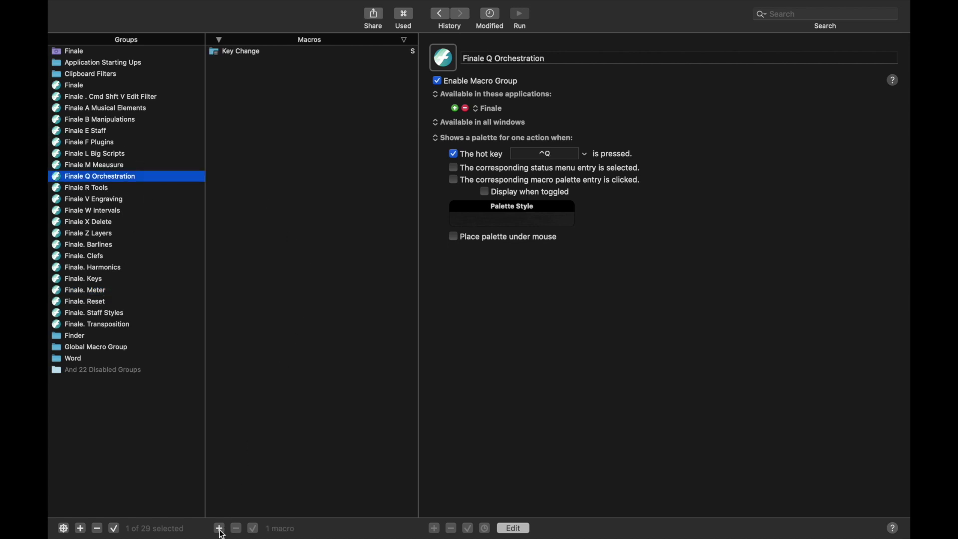
click(262, 54)
key(super+d)
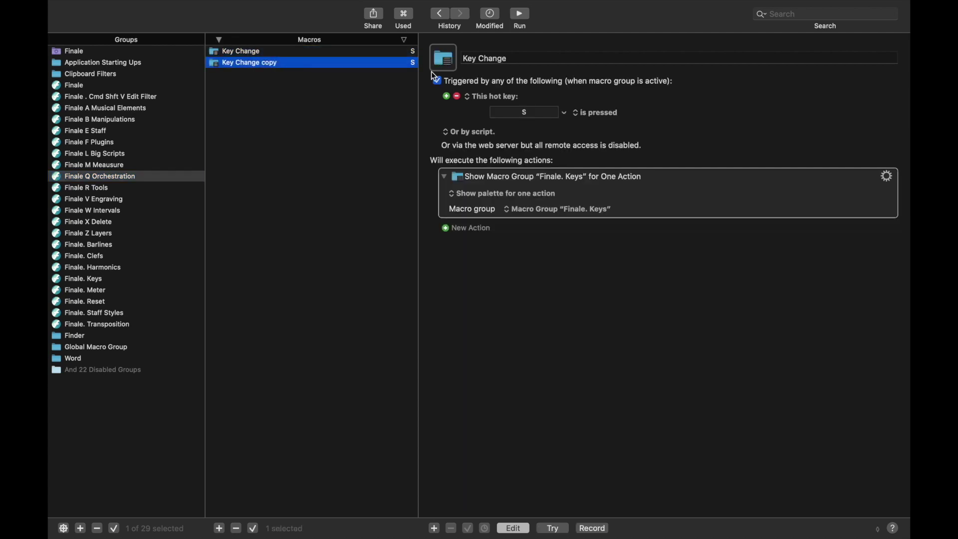
text(Me)
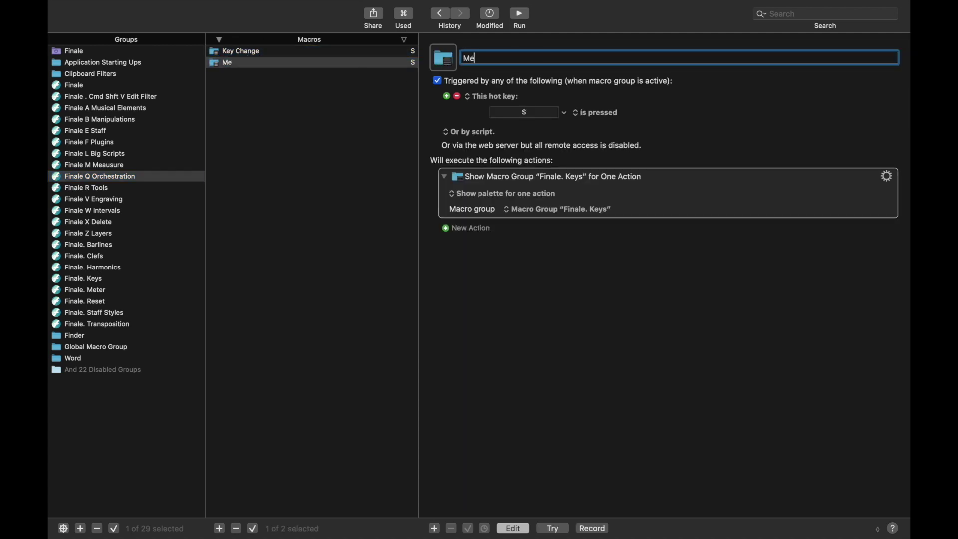
text(ter Change)
click(522, 109)
click(535, 208)
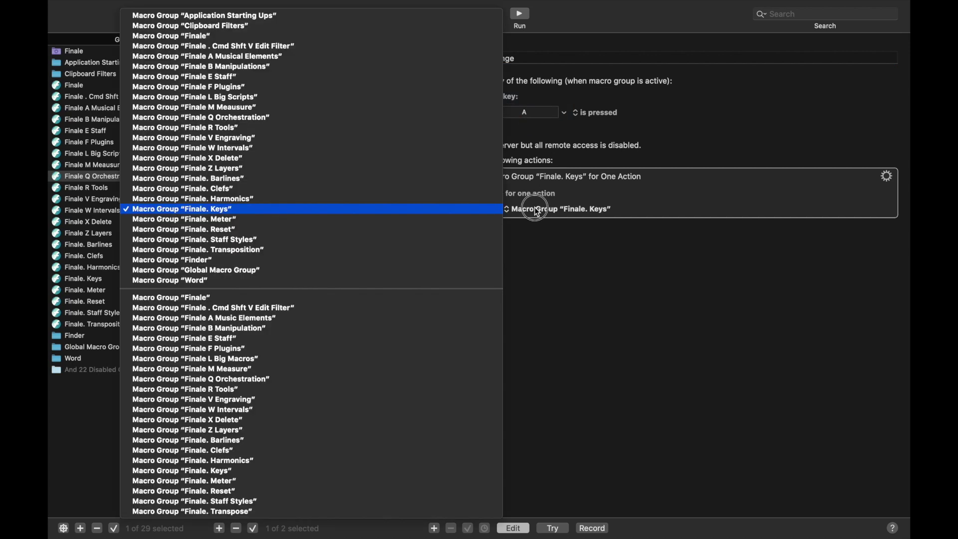
click(458, 219)
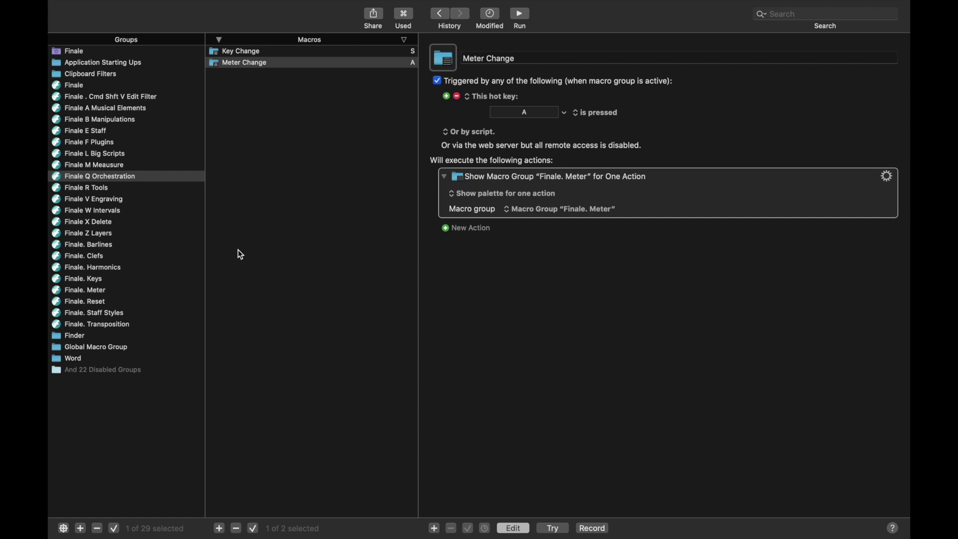
Copy the Gb Major macro from Finale. Keys into the Finale. Meter group, renaming it 1/2 with hot key Q.
click(102, 293)
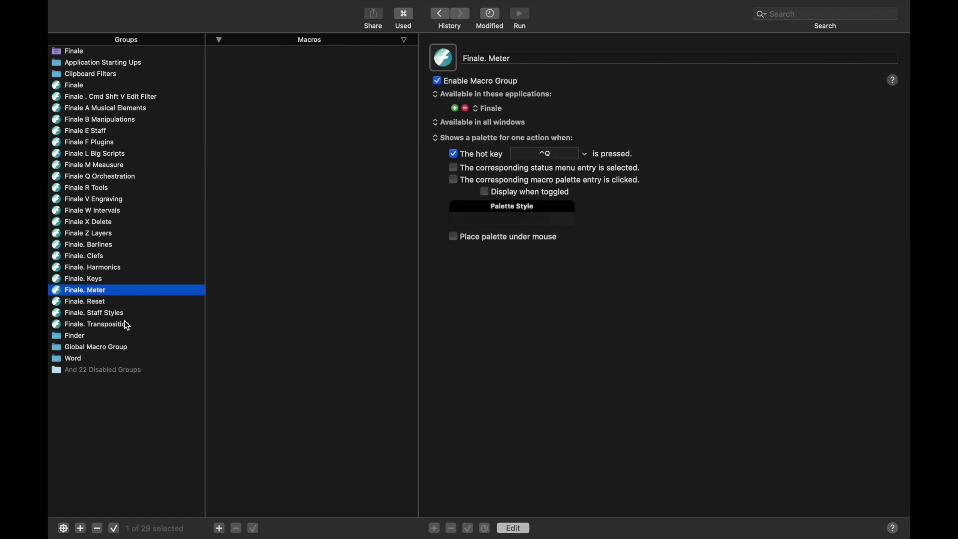
click(117, 285)
click(237, 189)
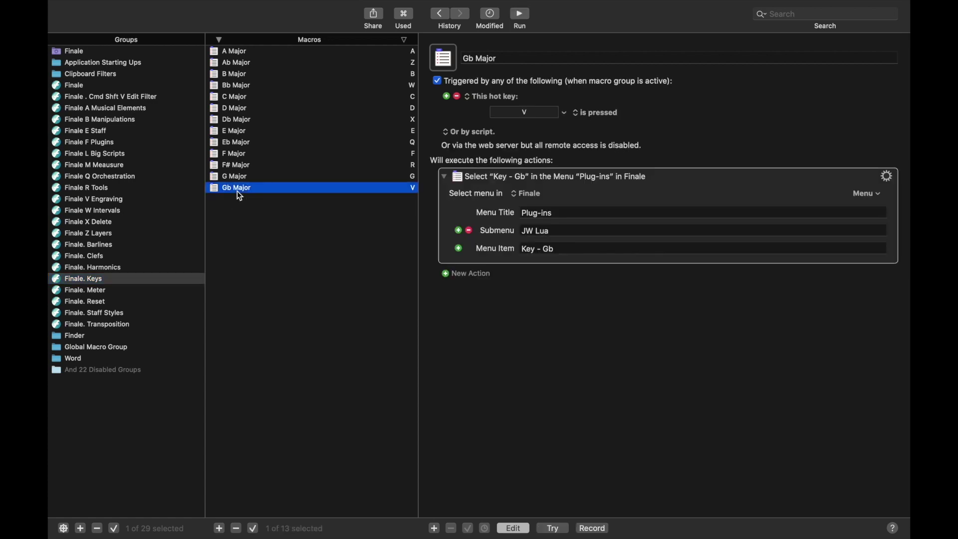
click(125, 289)
key(super+v)
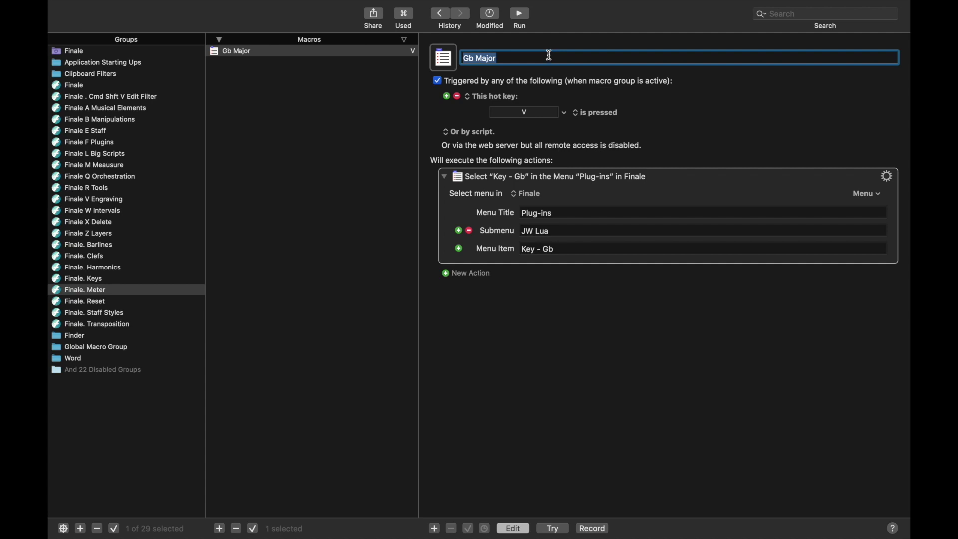
text(1/2)
click(531, 114)
key(q)
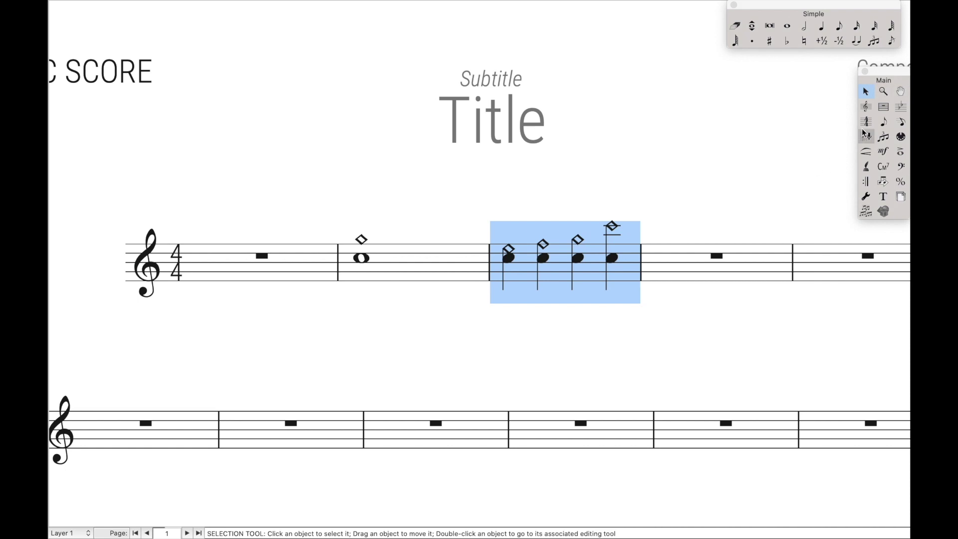
Switch to Finale and select the measures from the first system's last measure into the second system with the Time Signature tool.
click(866, 122)
scroll(730, 247, right, 3)
click(768, 262)
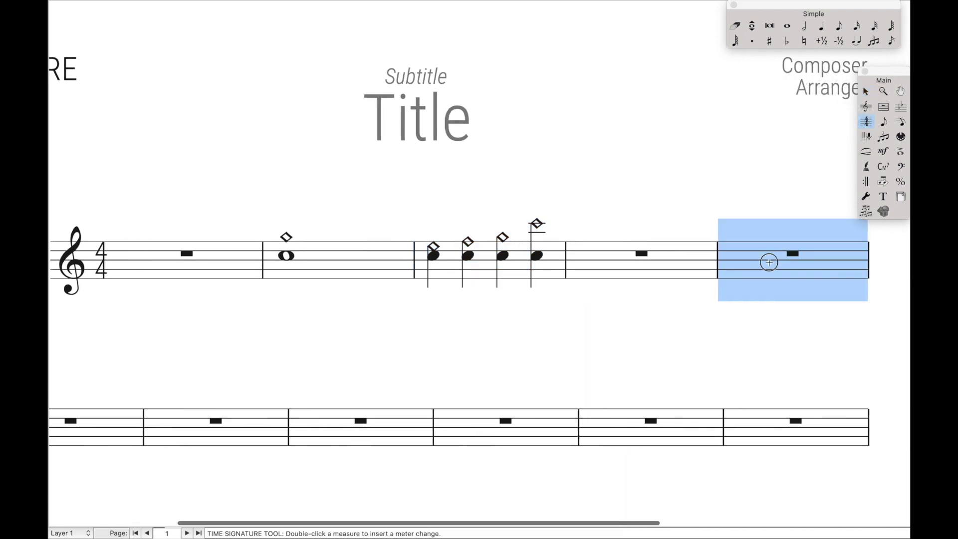
shift+click(464, 425)
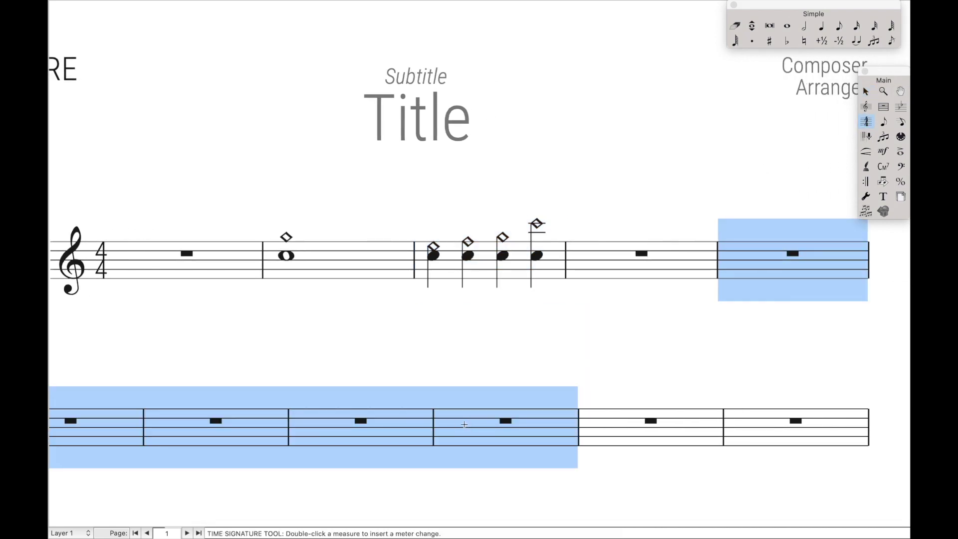
scroll(464, 424, down, 1)
scroll(464, 424, left, 2)
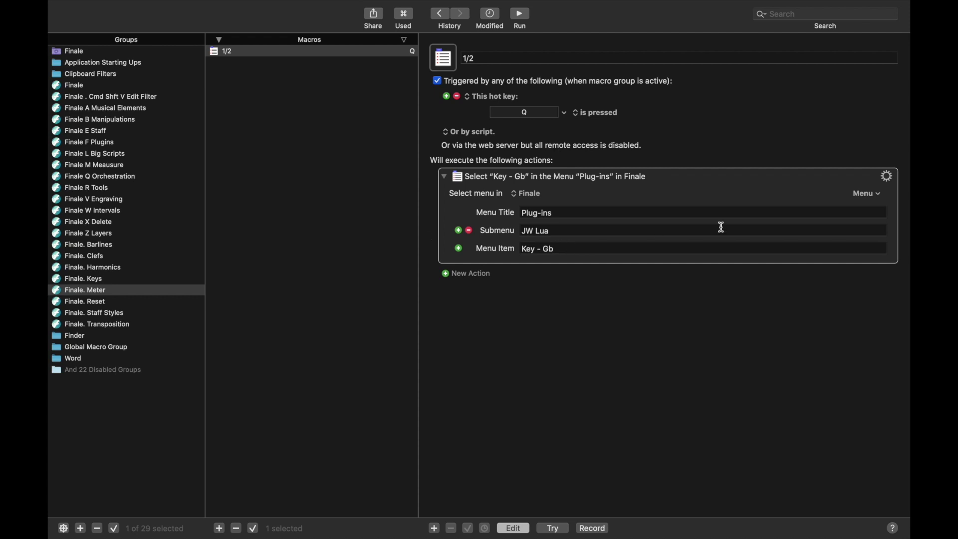
Set the 1/2 macro's action to the Finale JW Lua plug-in command Meter - 1/2.
click(855, 194)
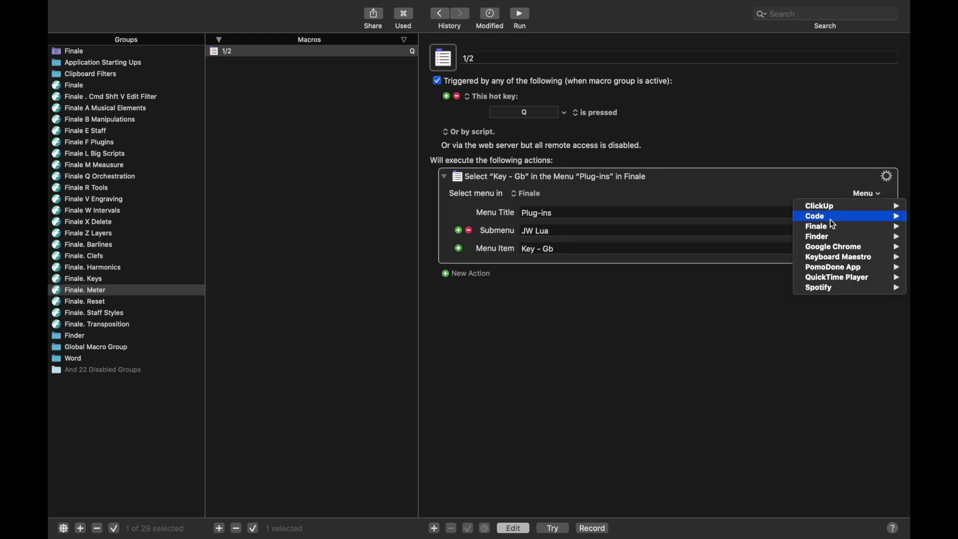
mouse_move(828, 227)
mouse_move(741, 320)
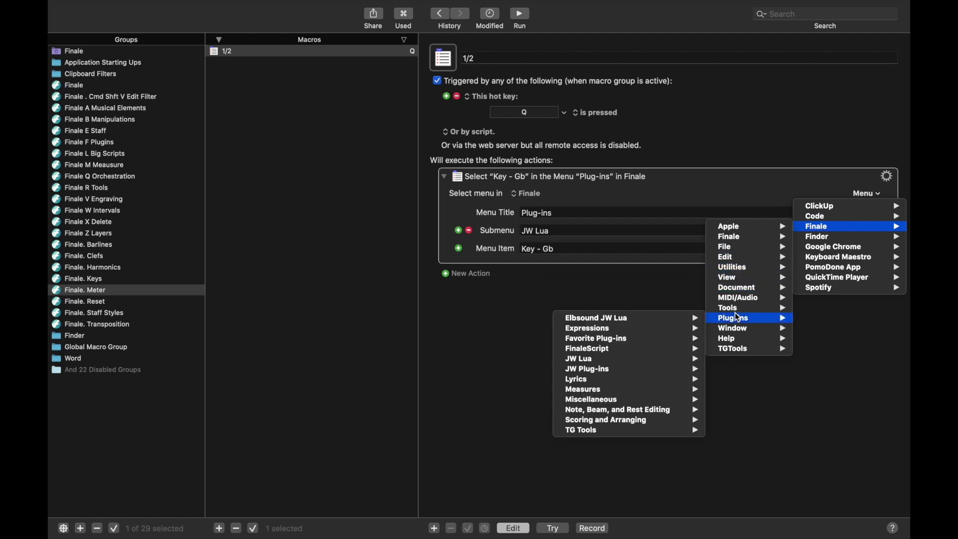
mouse_move(644, 361)
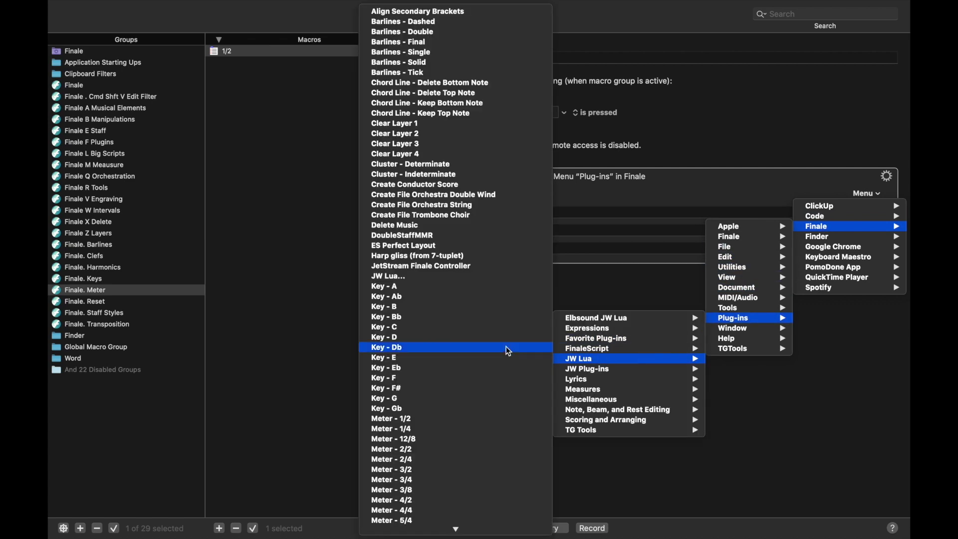
scroll(469, 354, down, 3)
click(451, 388)
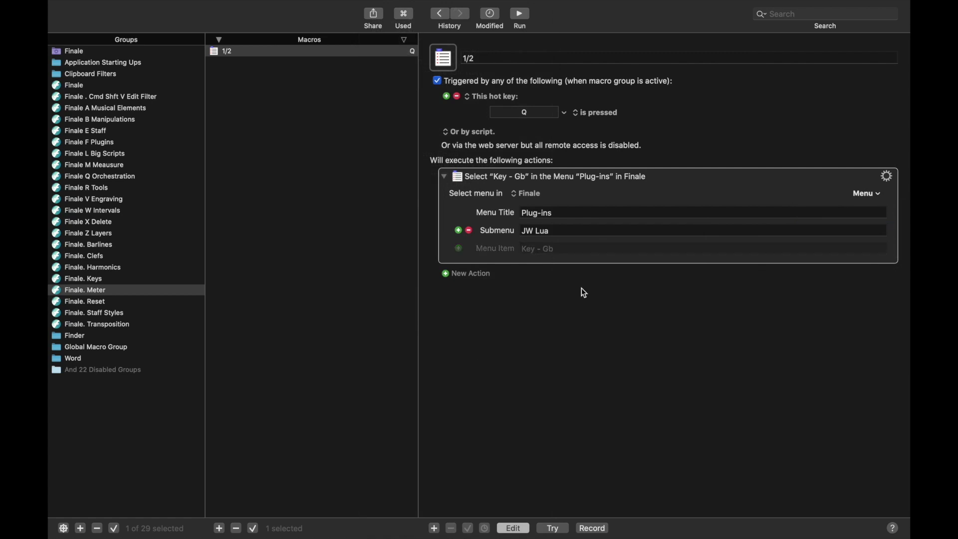
Duplicate the 1/2 macro as 1/4, with hot key 1 and the menu item Meter - 1/4.
click(343, 58)
key(super+d)
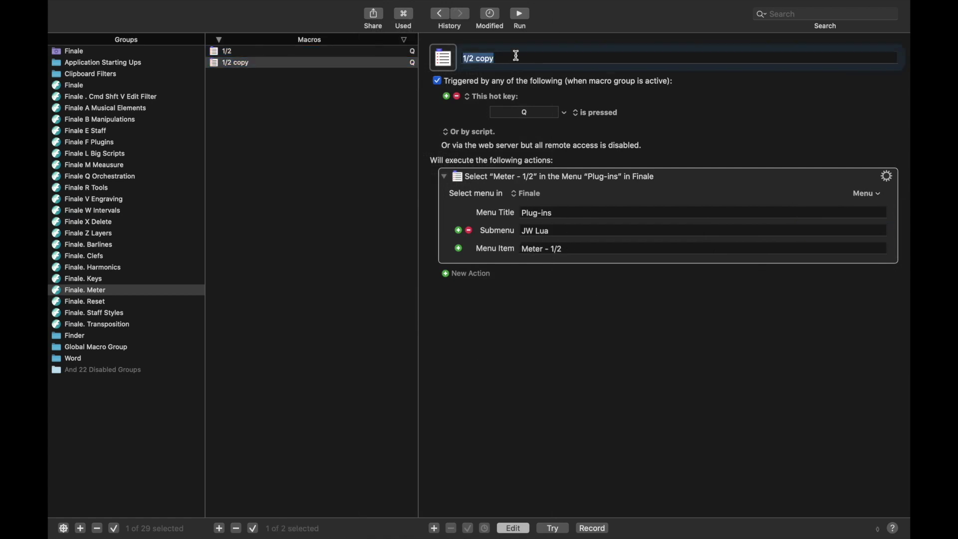
text(1/4)
click(532, 111)
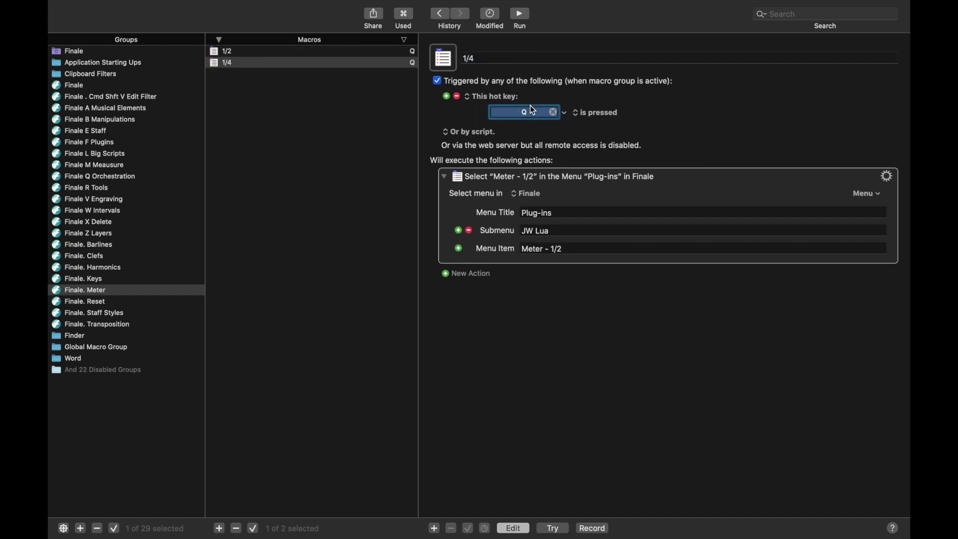
key(1)
click(569, 251)
key(BackSpace)
text(4)
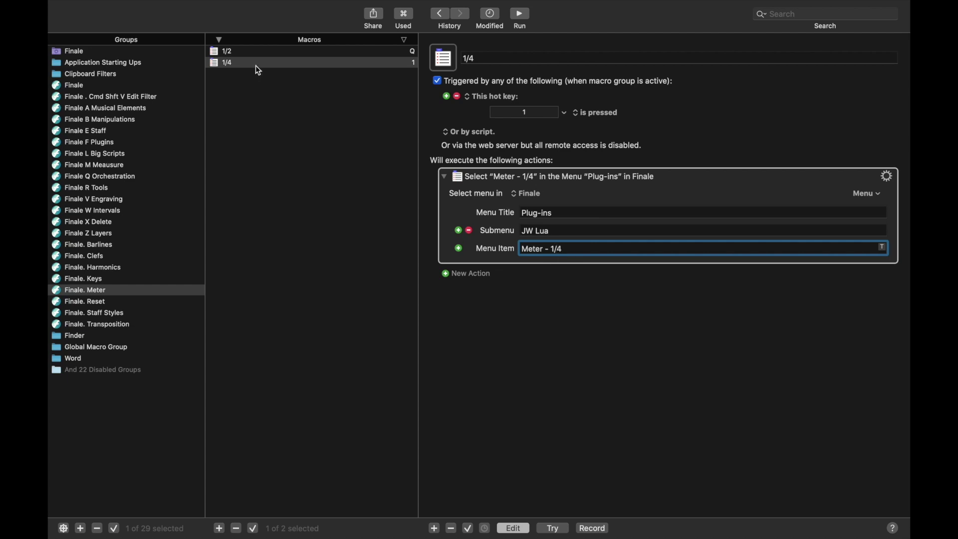
Duplicate the 1/4 macro as 2/2, with hot key W and the menu item Meter - 2/2.
key(super+d)
text(2/2)
click(524, 113)
key(w)
click(550, 249)
double_click(550, 249)
text(2/2)
Duplicate the 2/2 macro as 2/4, with hot key 2 and the menu item Meter - 2/4.
click(386, 78)
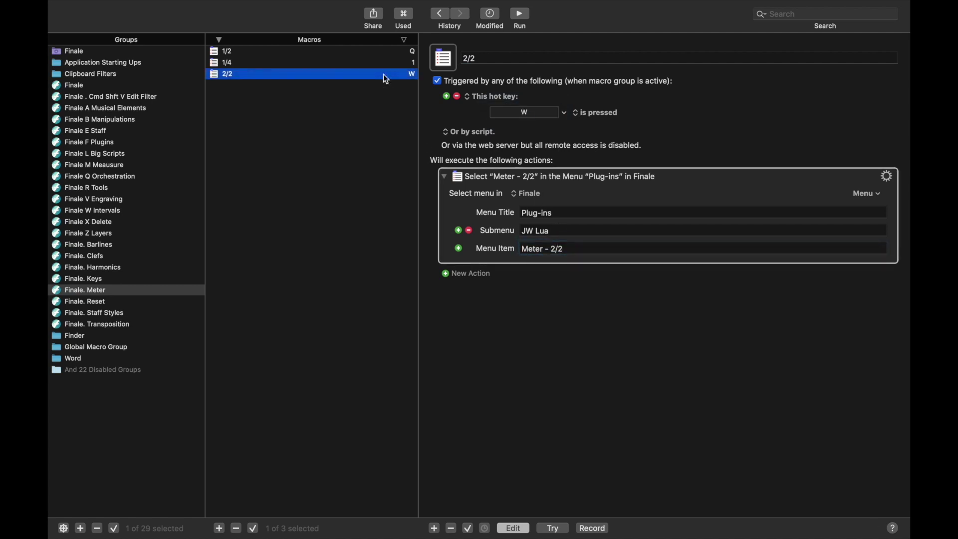
key(super+d)
click(519, 59)
key(super+a)
text(2/4)
click(523, 115)
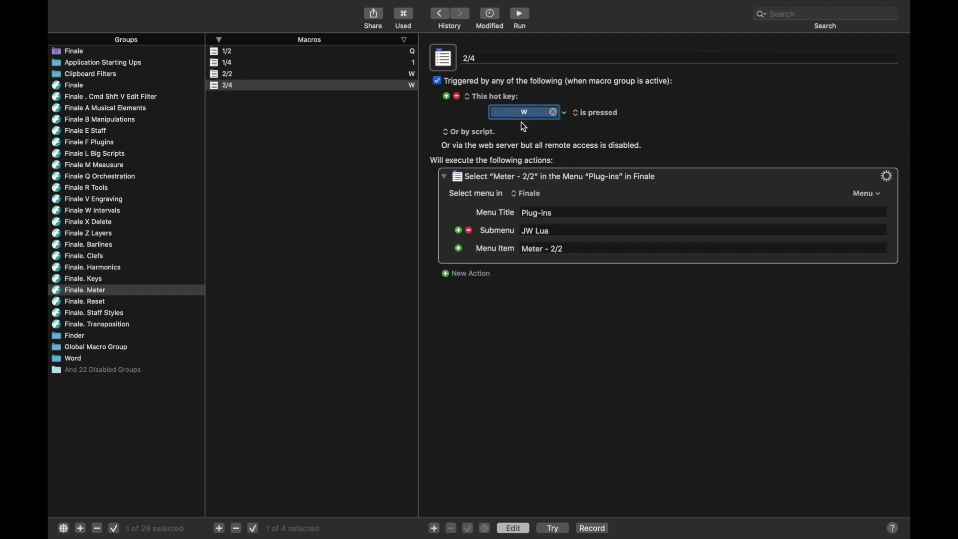
key(2)
click(561, 249)
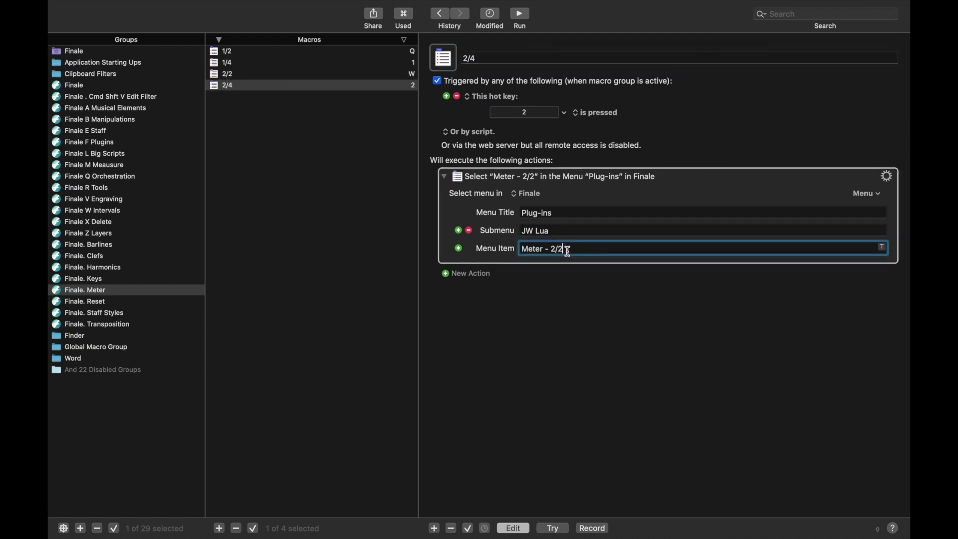
key(BackSpace)
text(4)
Duplicate the 2/4 macro as 3/2, with hot key E and the menu item Meter - 3/2.
click(302, 91)
key(super+d)
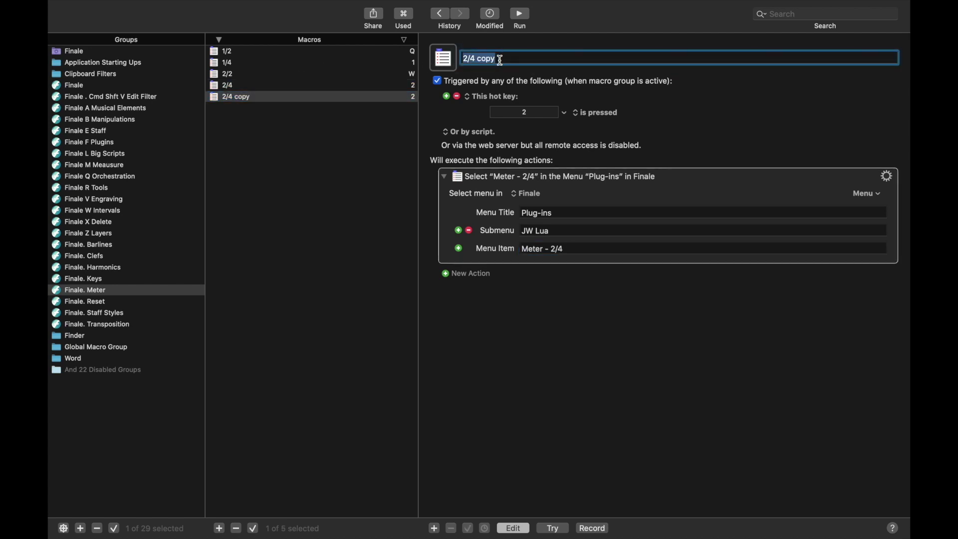
text(3/2)
click(523, 114)
key(e)
drag(573, 251, 552, 252)
text(3/2)
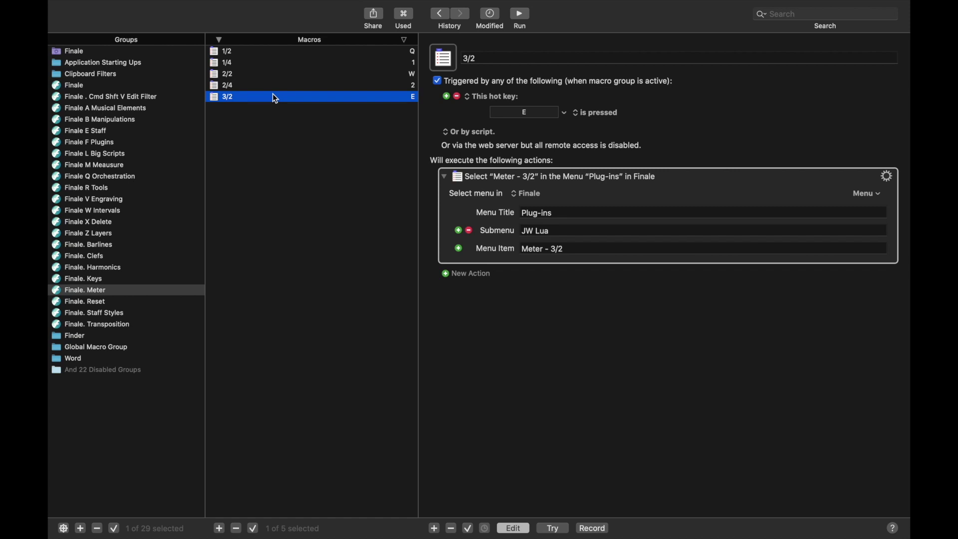
Duplicate the 3/2 macro as 3/4, with hot key 3 and the menu item Meter - 3/4.
key(super+d)
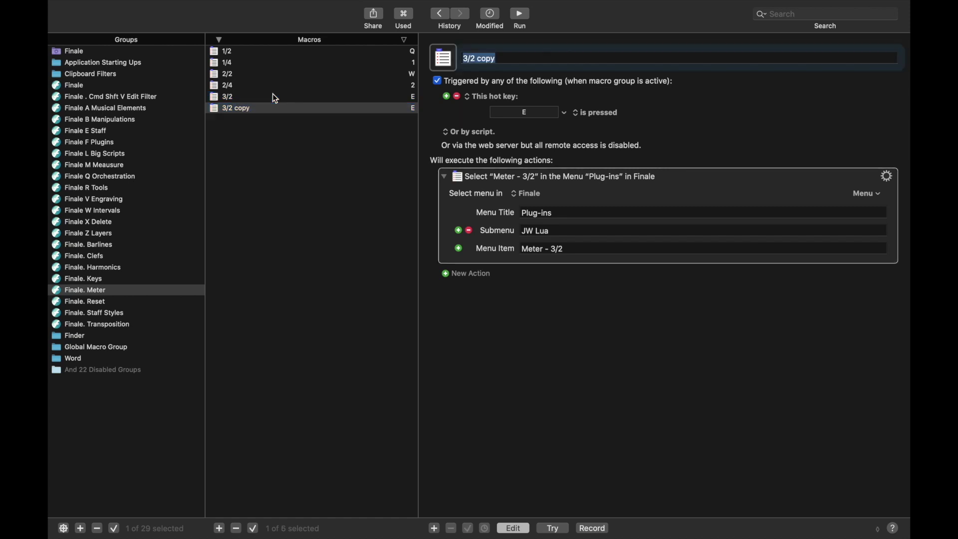
text(3/4)
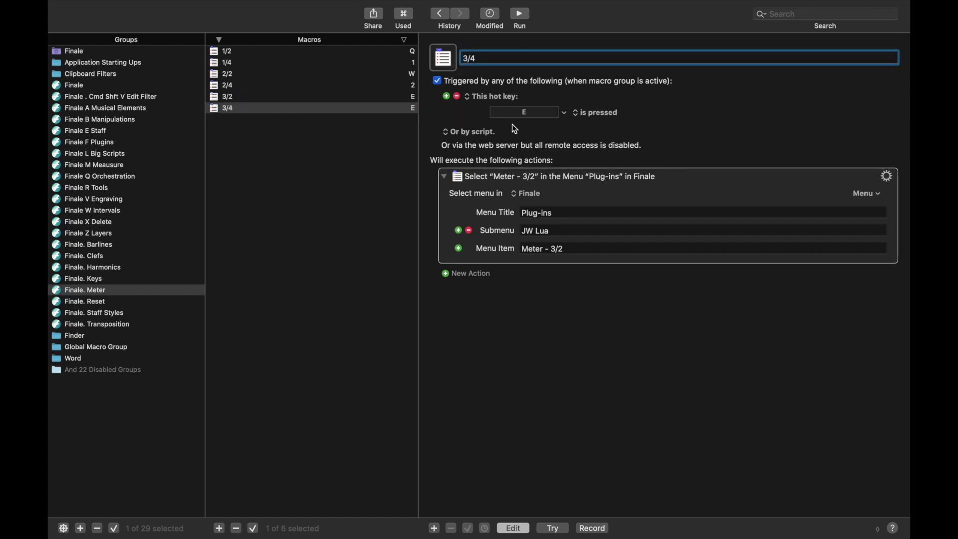
click(525, 113)
key(3)
click(562, 248)
click(592, 248)
key(BackSpace)
text(4)
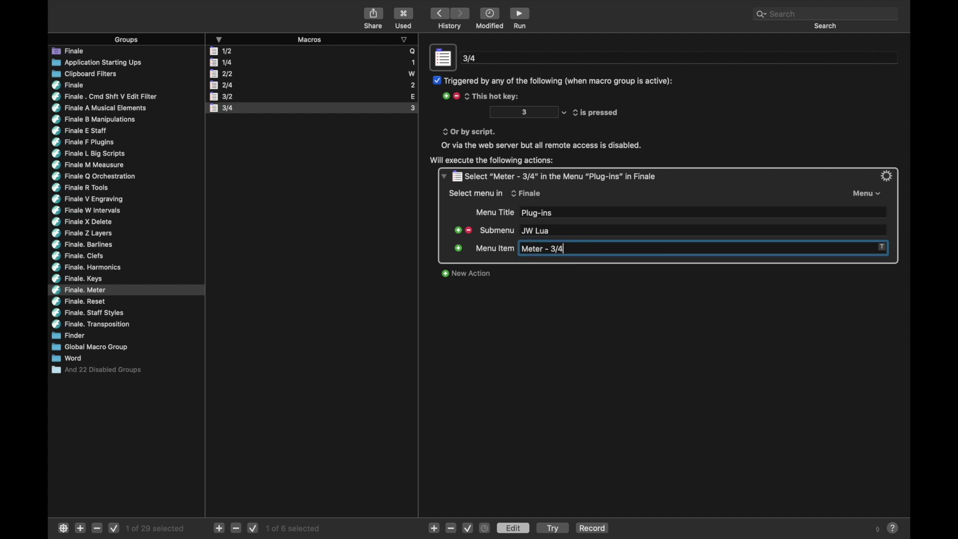
Duplicate the 3/4 macro as 3/8, with hot key A and the menu item Meter - 3/8.
click(241, 110)
key(super+d)
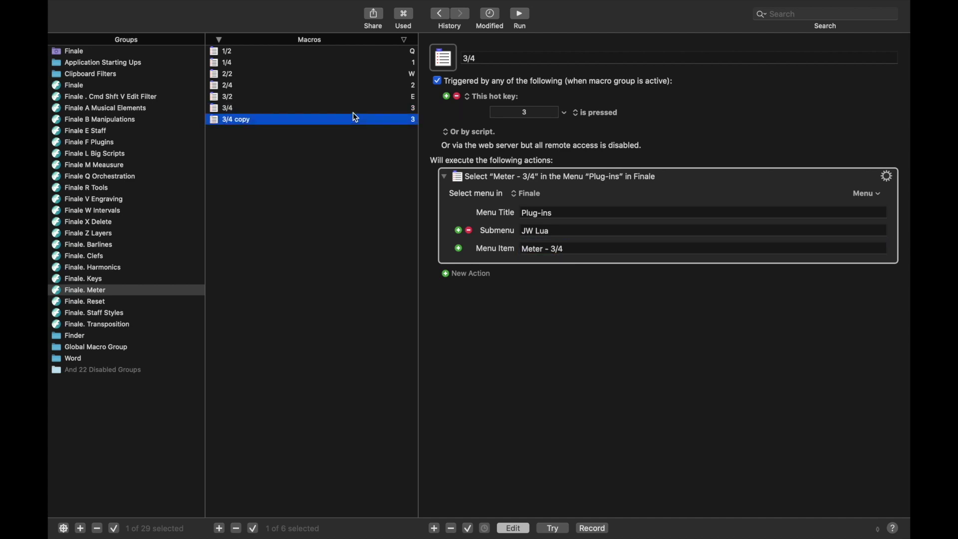
text(3/8)
click(524, 113)
key(a)
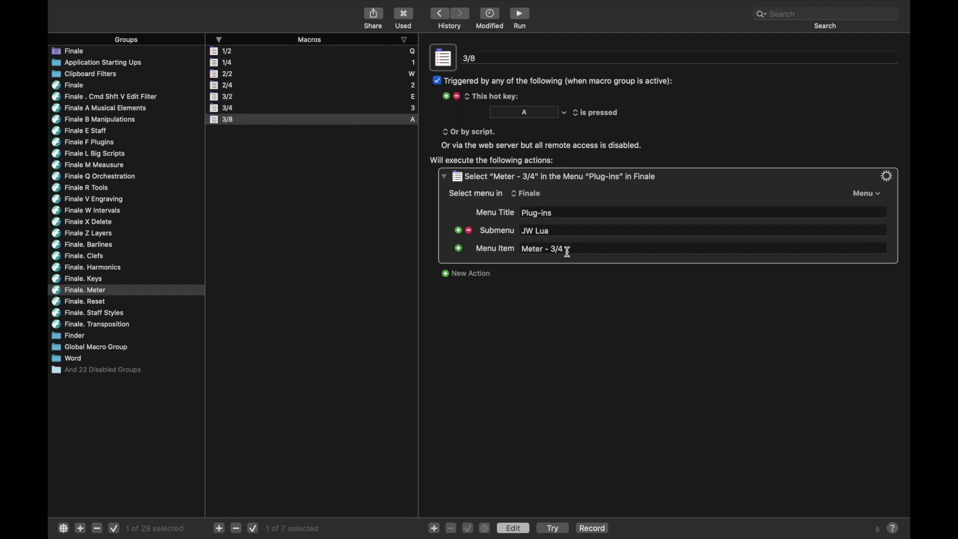
click(570, 248)
key(BackSpace)
text(8)
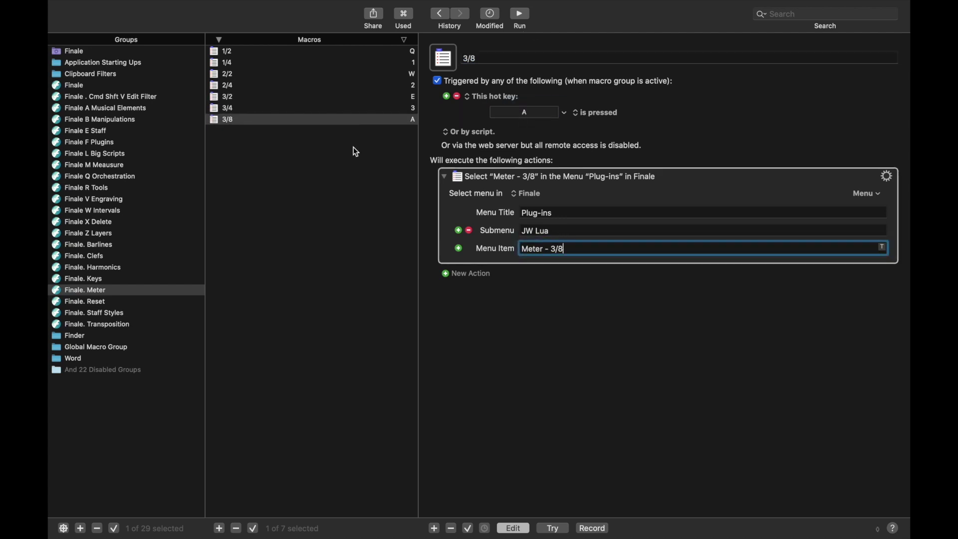
Duplicate the 3/8 macro as 4/2, with hot key R and the menu item Meter - 4/2.
click(344, 123)
key(super+d)
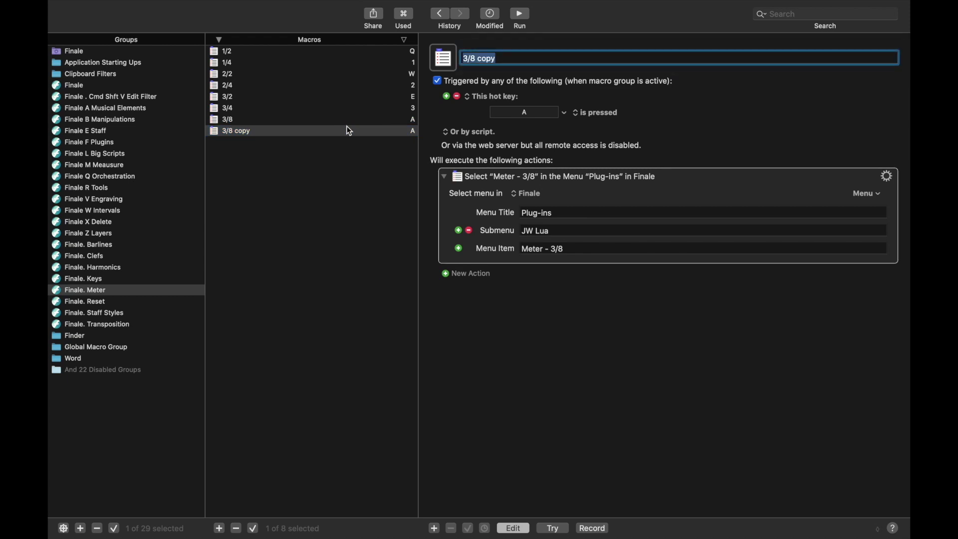
text(4/2)
click(538, 113)
key(r)
click(577, 247)
drag(567, 249, 547, 248)
text(4/2)
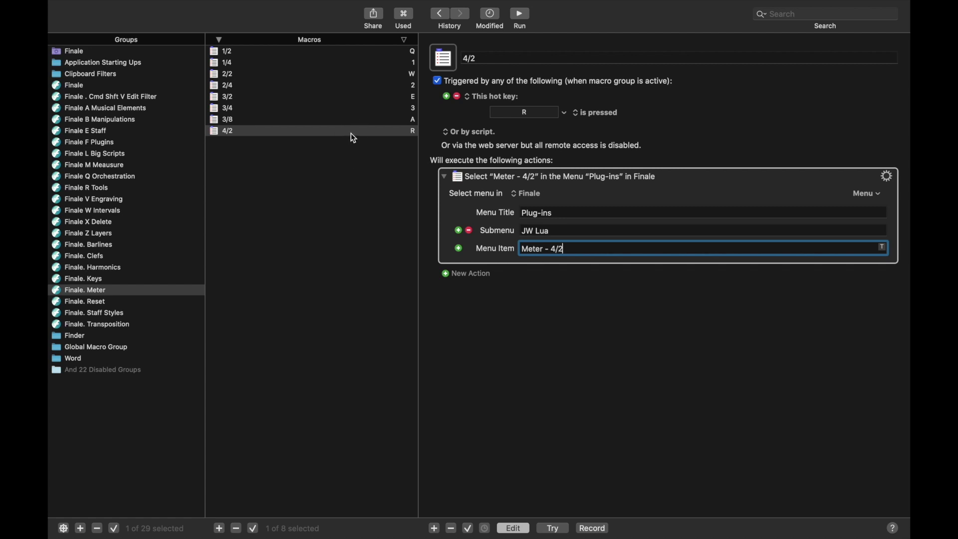
Duplicate the 4/2 macro as 4/4, with hot key 4 and the menu item Meter - 4/4.
click(351, 134)
key(super+d)
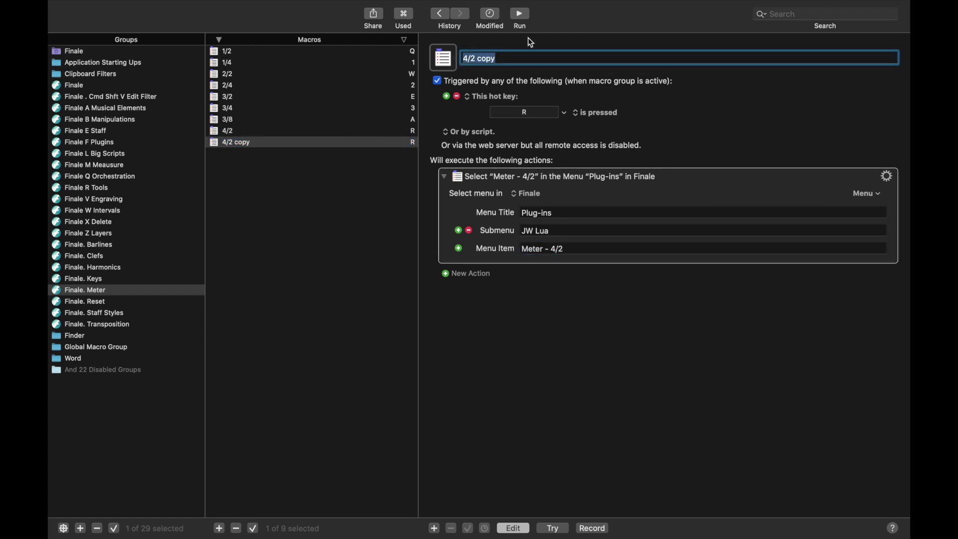
text(4/4)
click(543, 112)
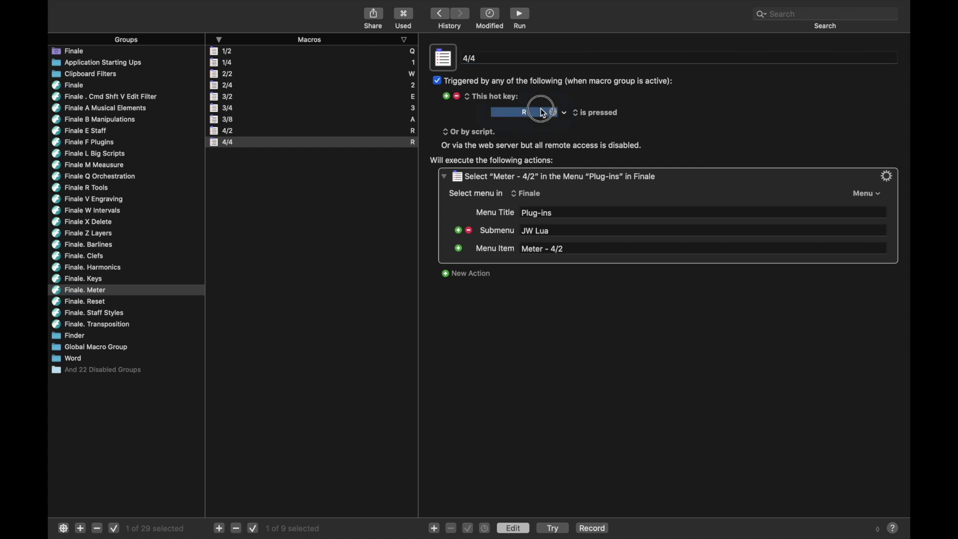
key(4)
click(581, 249)
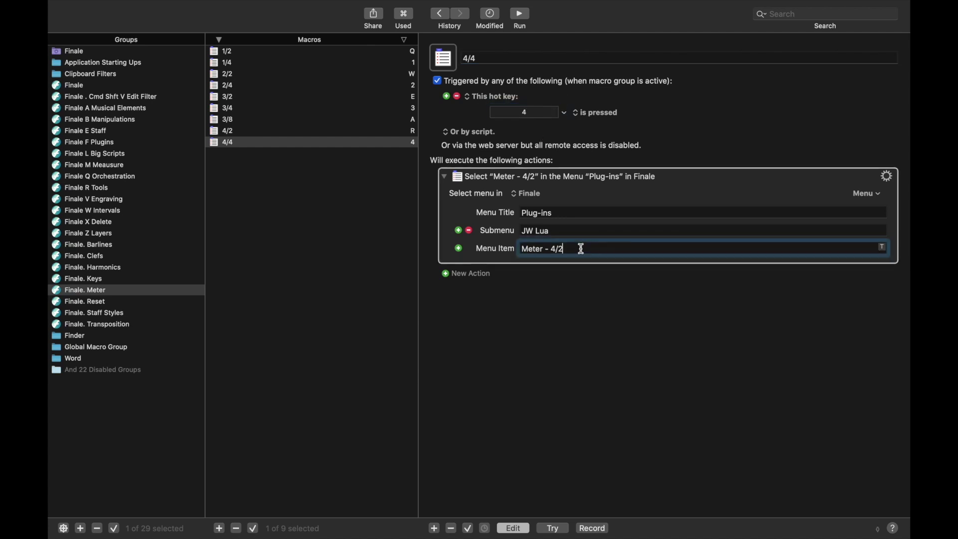
key(BackSpace)
text(4)
Duplicate the 4/4 macro as 5/4, with hot key 5 and the menu item Meter - 5/4.
click(362, 142)
key(super+d)
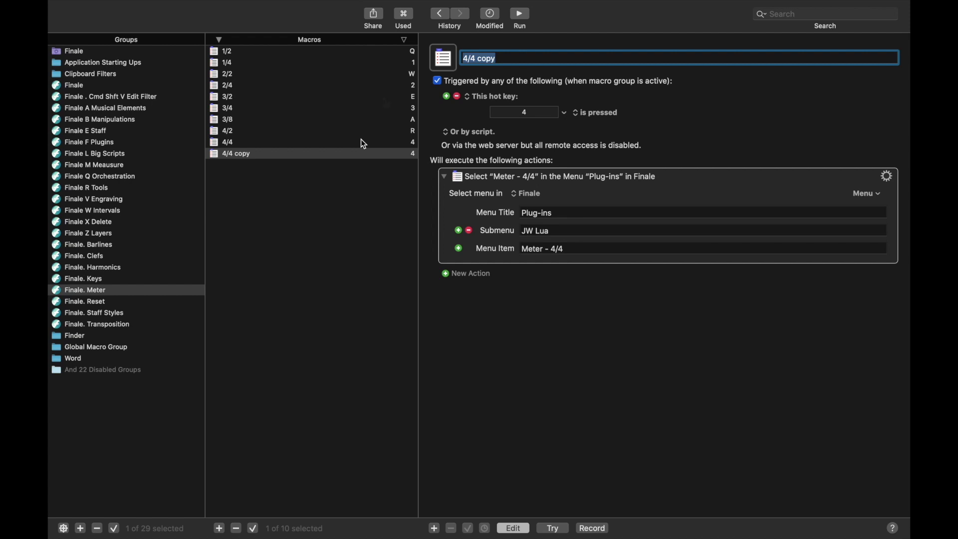
text(5/4)
click(542, 113)
key(5)
click(557, 249)
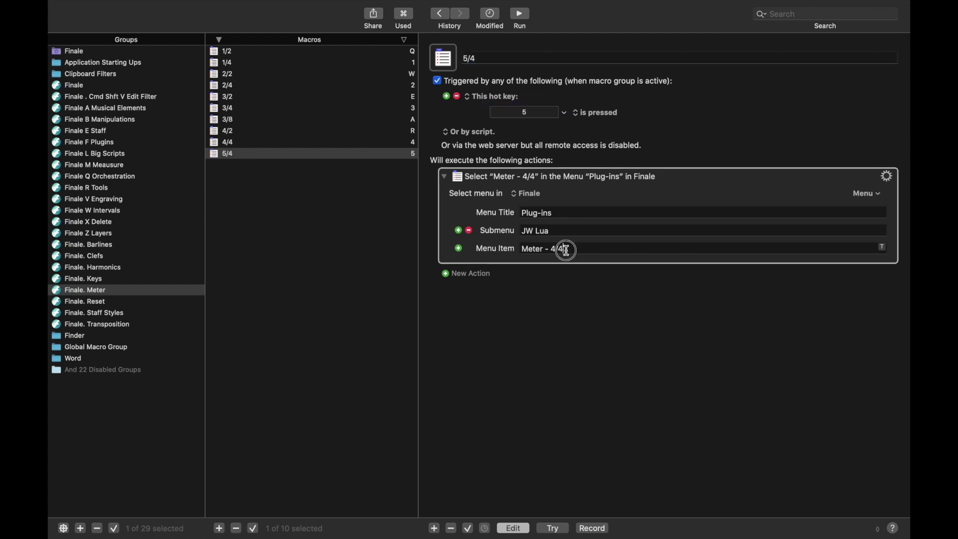
key(BackSpace)
text(5)
Duplicate the 5/4 macro as 6/4, with hot key 6 and the menu item Meter - 6/4.
click(360, 149)
key(super+d)
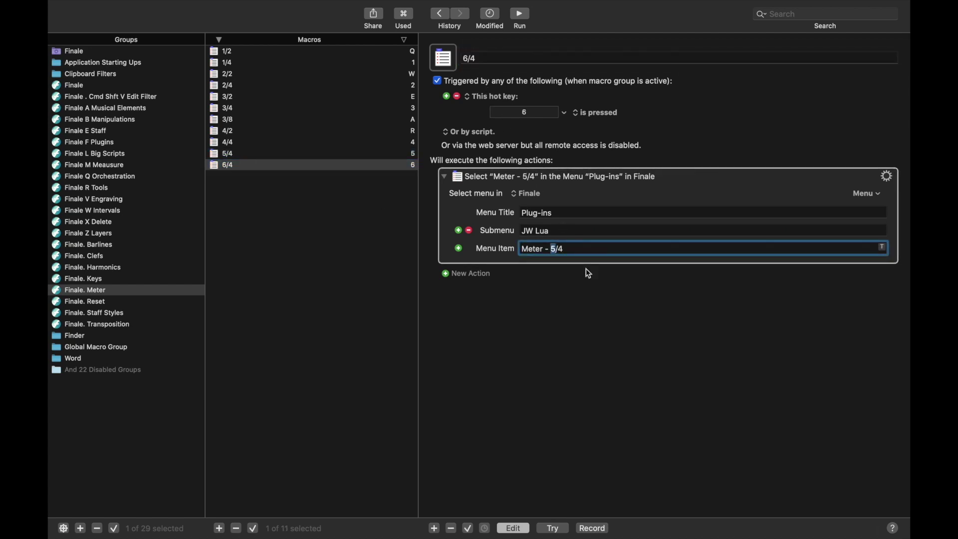
text(6)
Duplicate the 6/4 macro as 7/4, with hot key 7 and the menu item Meter - 7/4.
click(355, 167)
key(super+d)
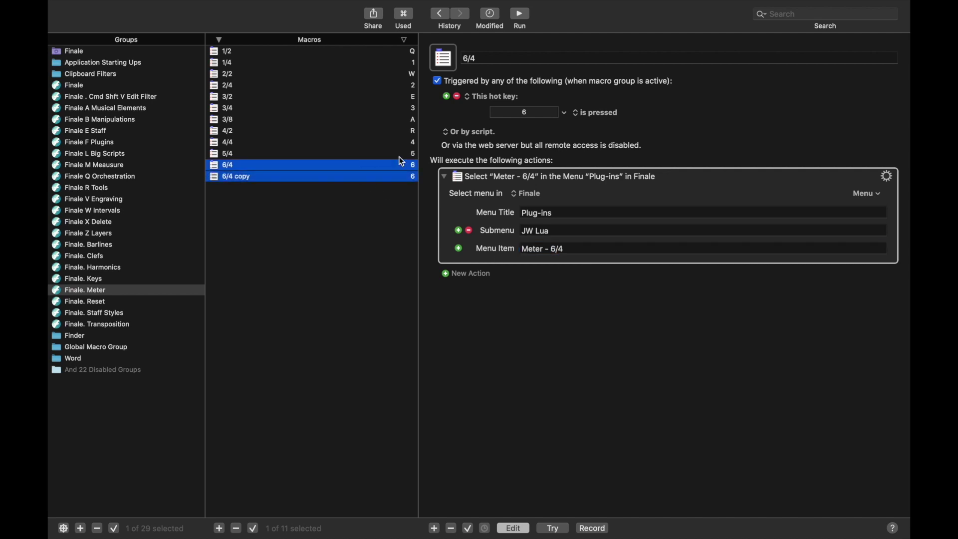
text(7/4)
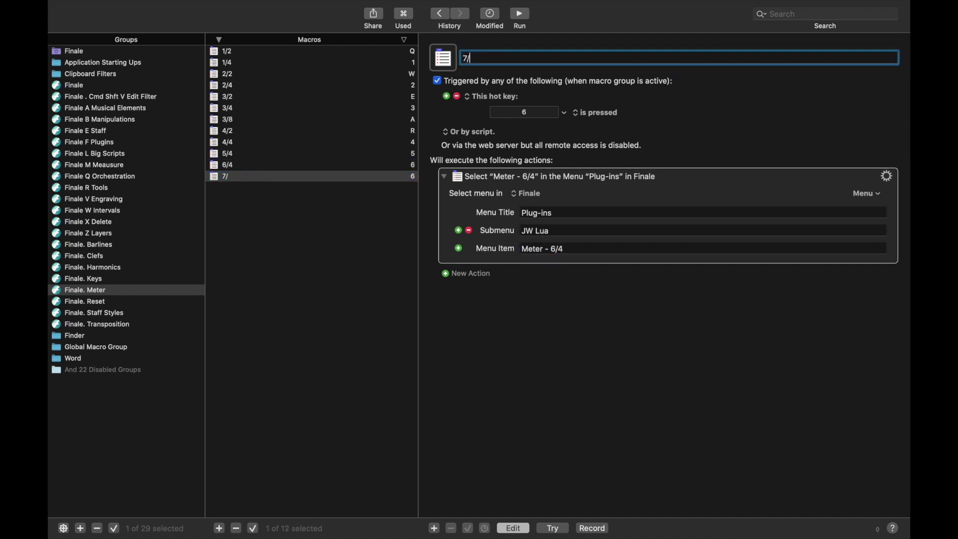
click(528, 114)
key(7)
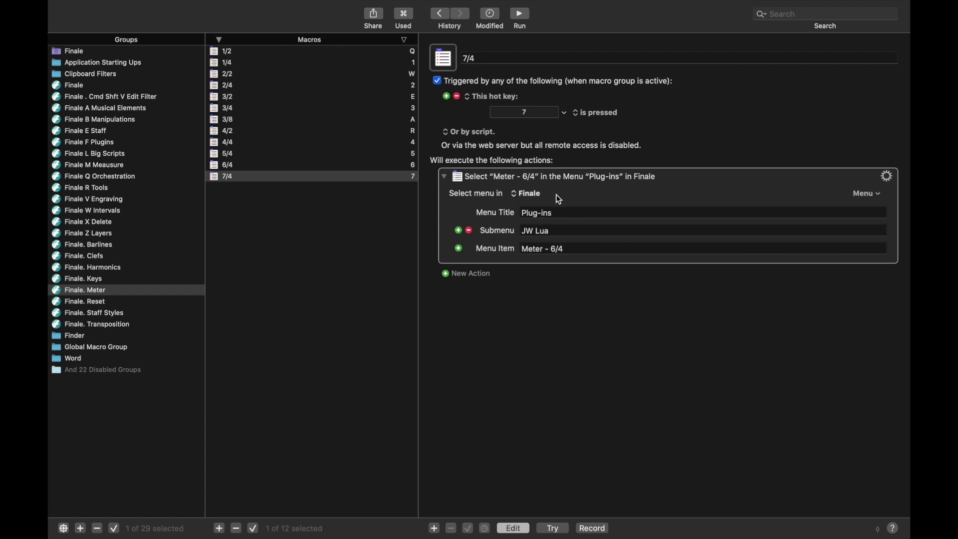
click(555, 248)
key(BackSpace)
text(7)
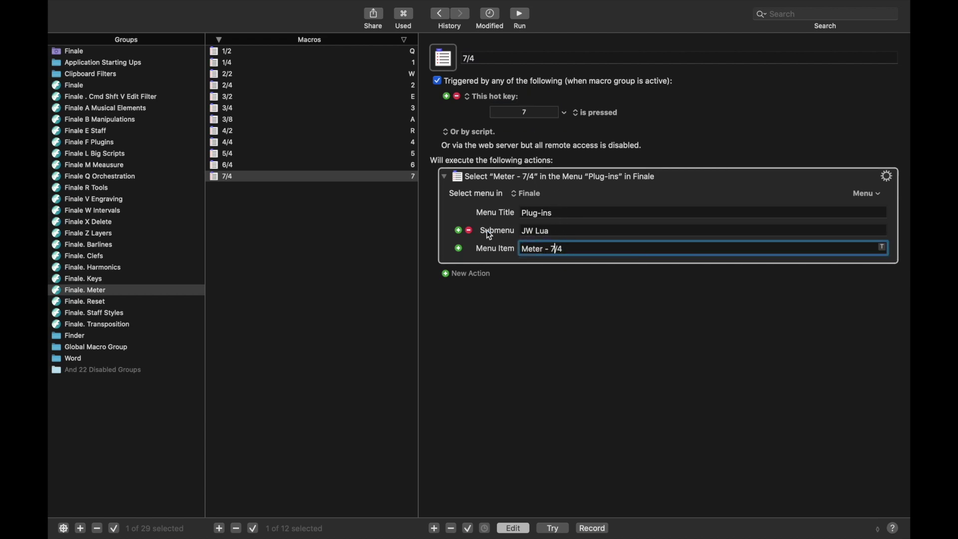
Duplicate the 7/4 macro as 9/8, with hot key D and the menu item Meter - 9/8.
click(354, 177)
key(super+d)
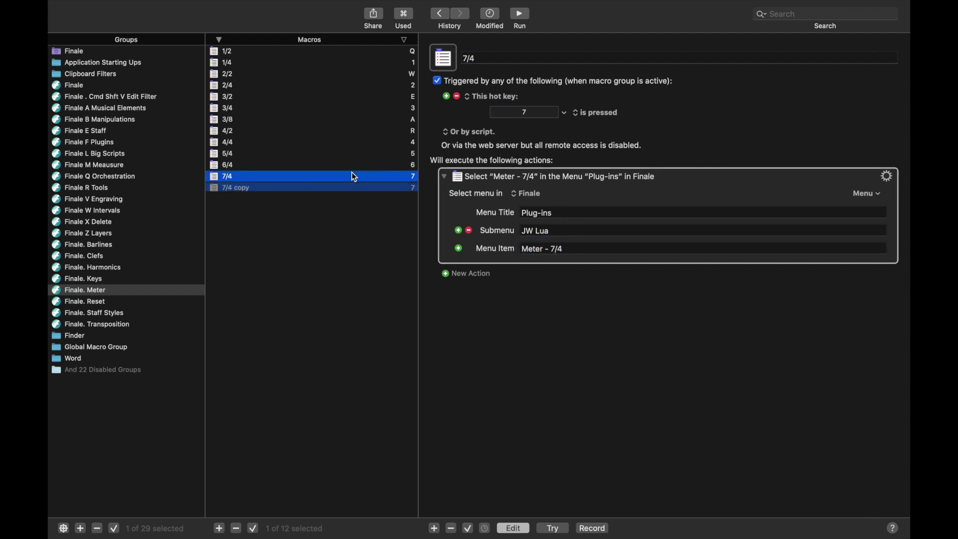
text(9/8)
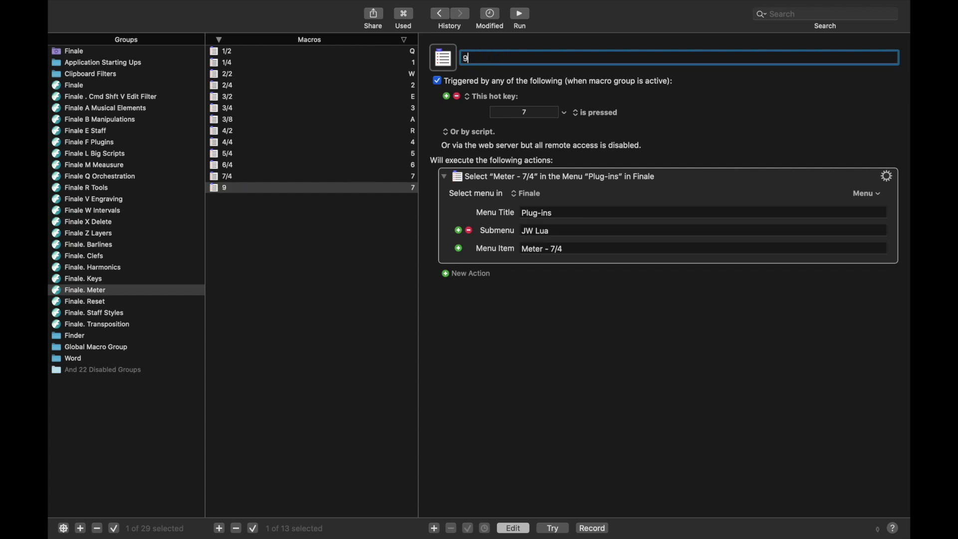
click(524, 117)
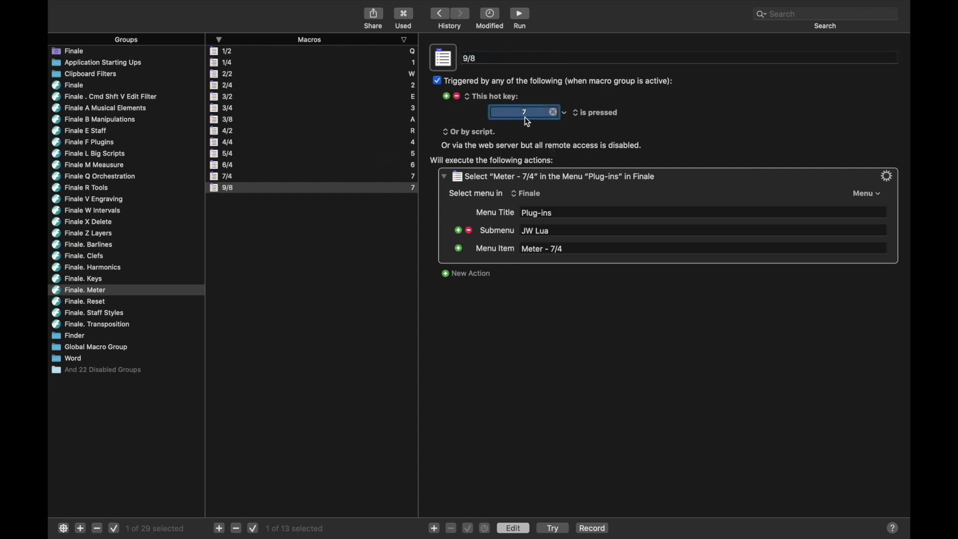
key(d)
click(555, 248)
drag(547, 248, 564, 248)
text(9/8)
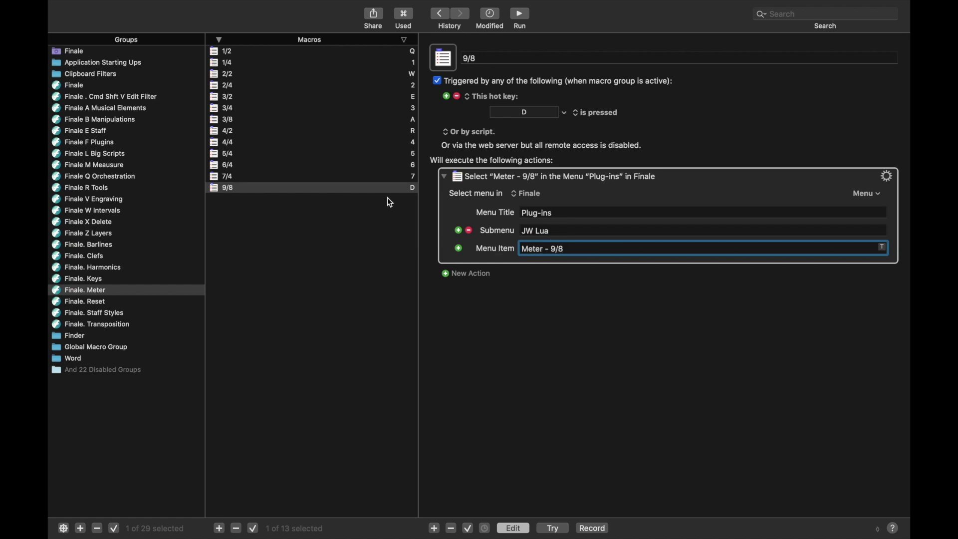
Duplicate the 9/8 macro as 12/8, with hot key F and the menu item Meter - 12/8.
key(cmd+d)
text(12/8)
click(525, 113)
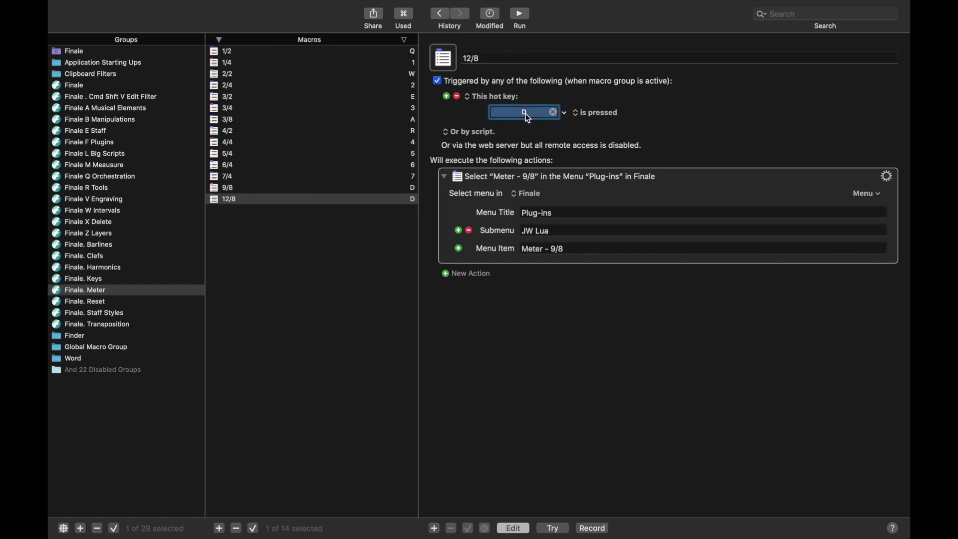
key(f)
click(551, 246)
double_click(554, 247)
text(12/8)
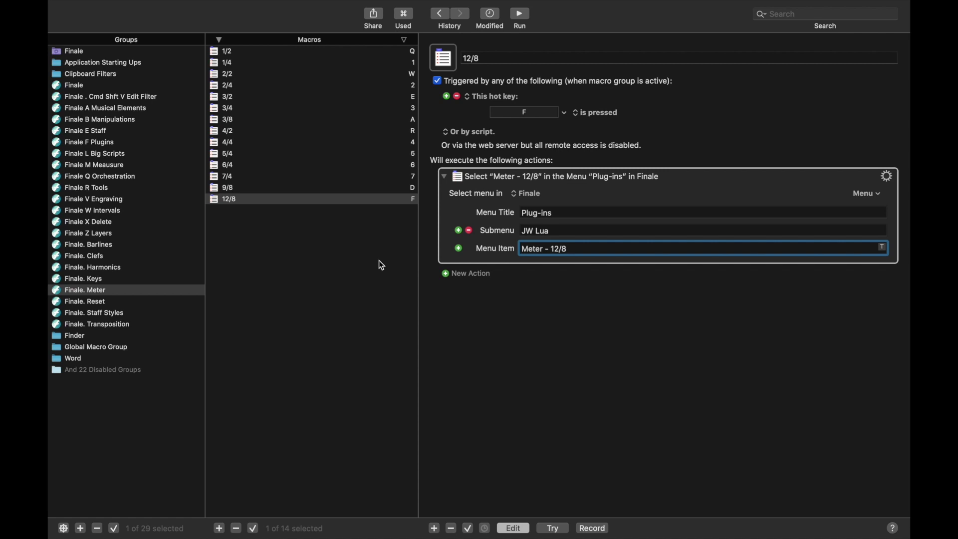
Create a macro named Barlines in the Finale M Meausure group and give it the hot key C.
click(91, 245)
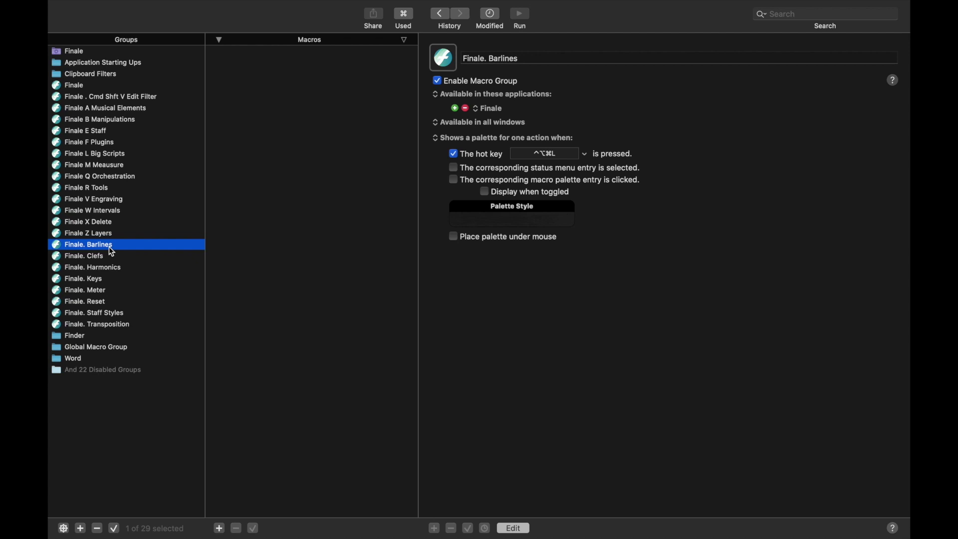
click(78, 167)
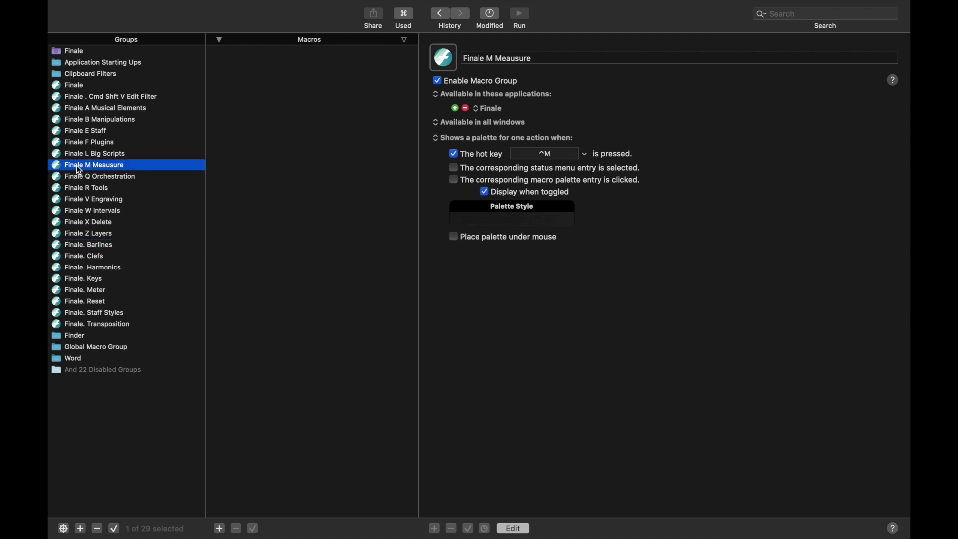
click(220, 530)
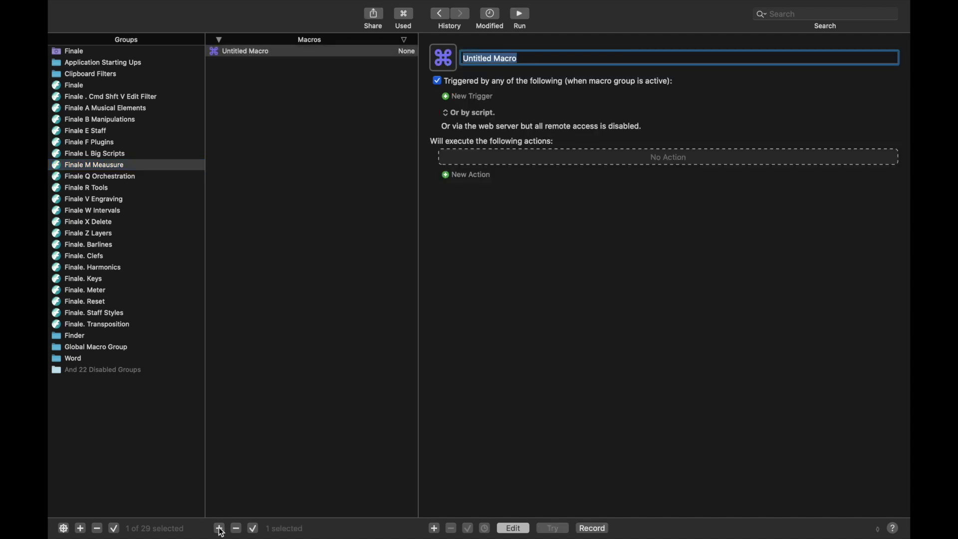
text(Barlines)
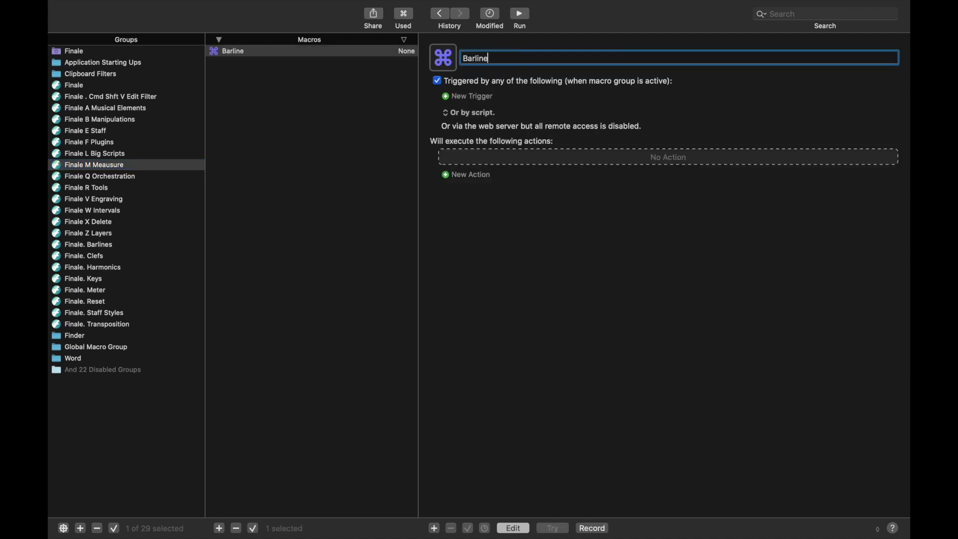
click(479, 95)
click(476, 97)
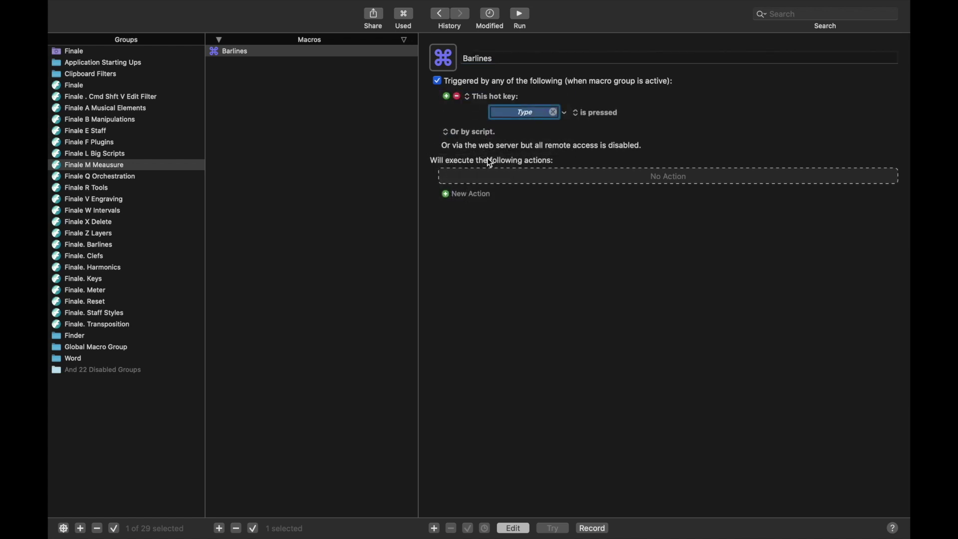
key(c)
Add a Show Macro Group for One Action action to the Barlines macro, targeting the group Finale. Barlines.
click(472, 192)
double_click(375, 47)
text(macro group)
double_click(347, 153)
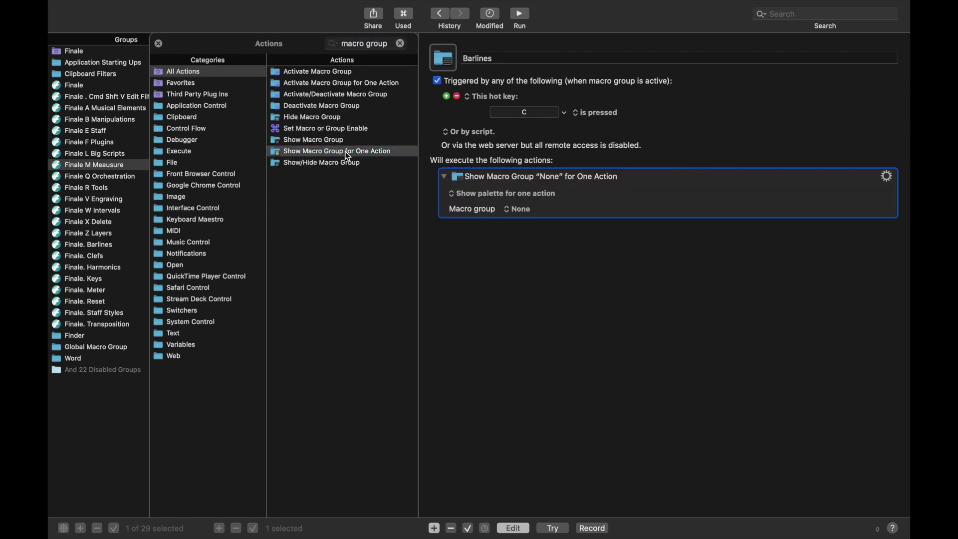
click(521, 210)
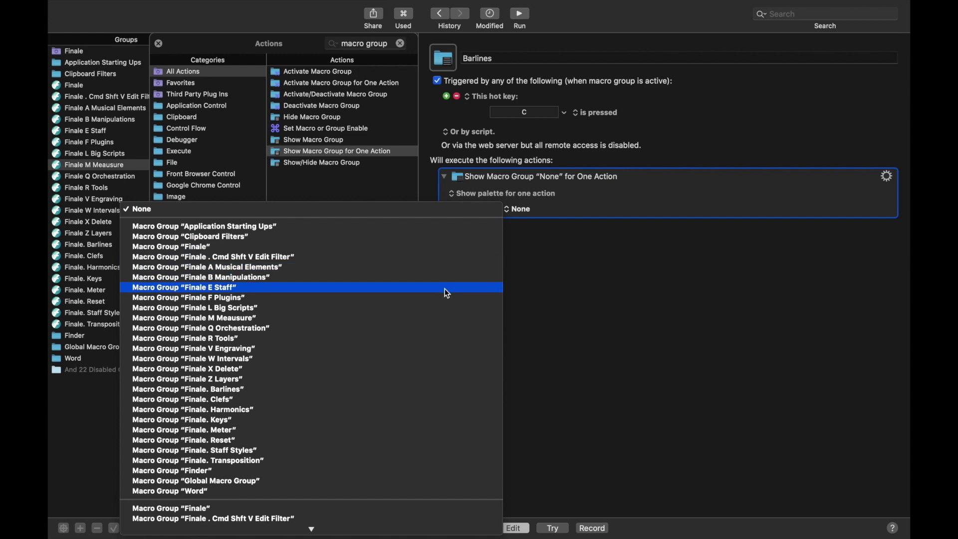
click(378, 391)
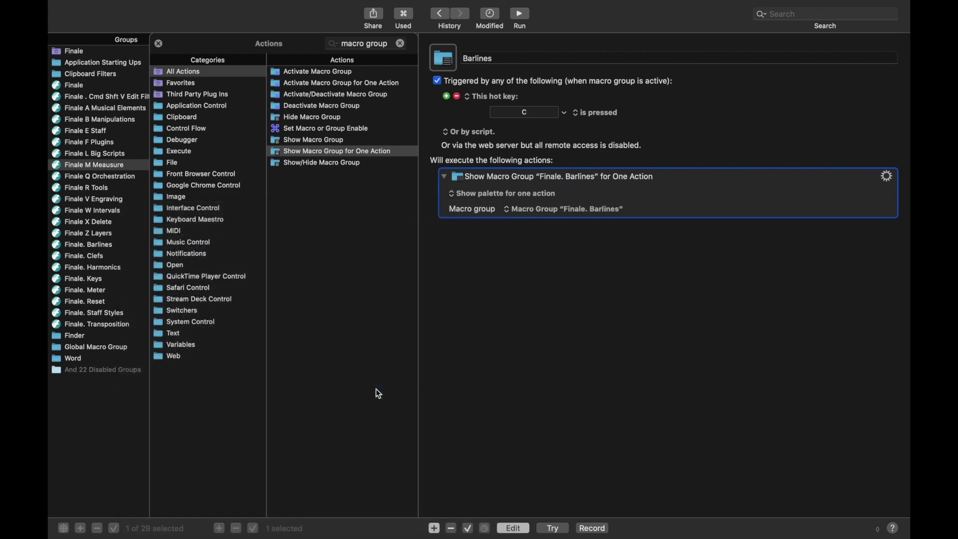
click(159, 44)
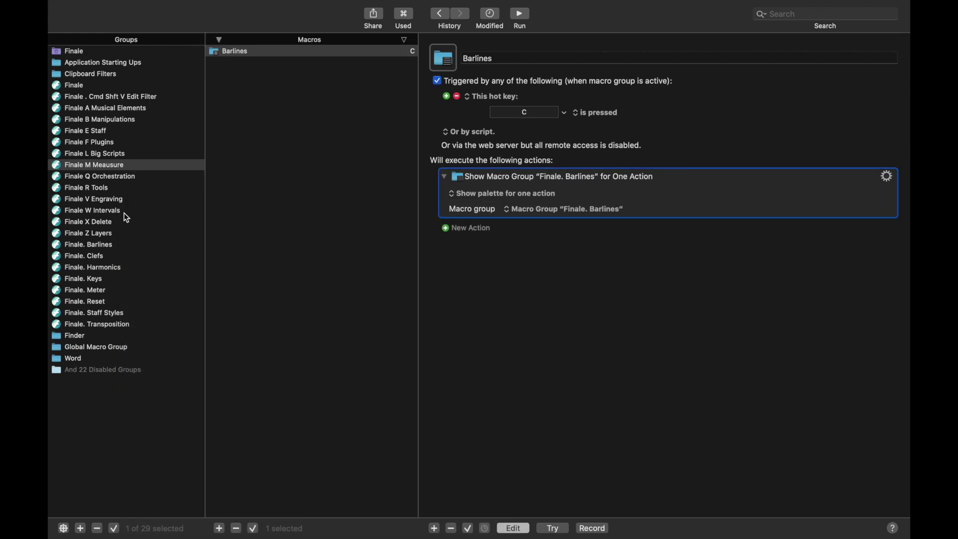
Create a macro named Normal in the Finale. Barlines group with the hot key A.
click(118, 248)
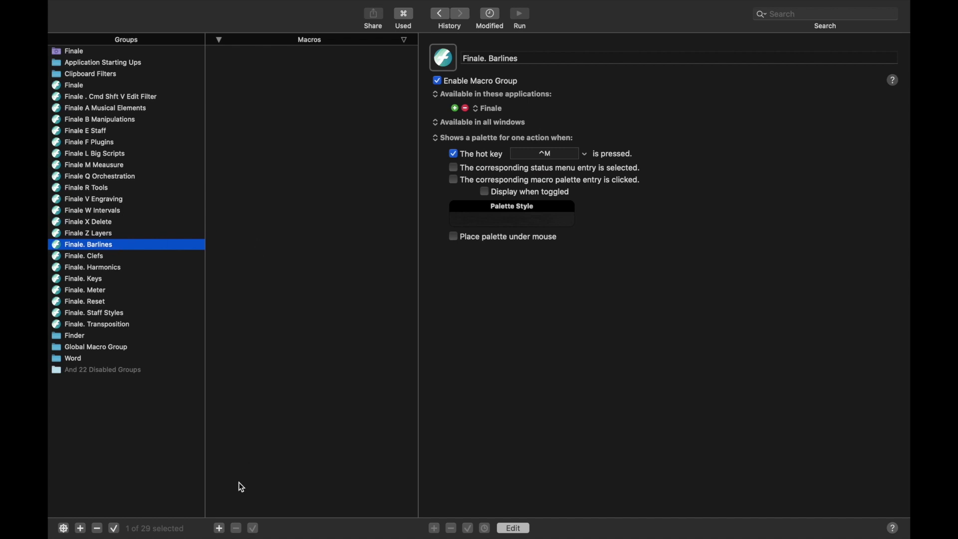
click(222, 527)
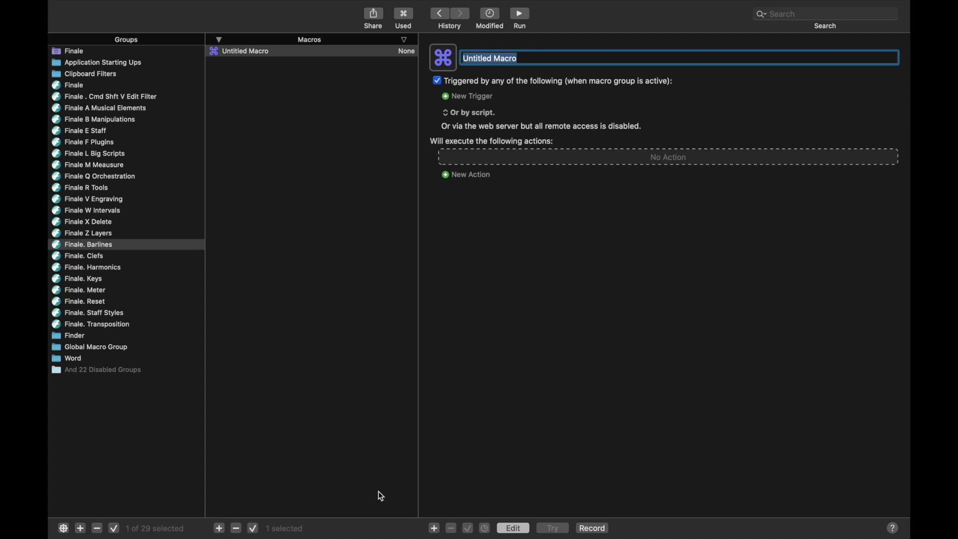
text(Normal)
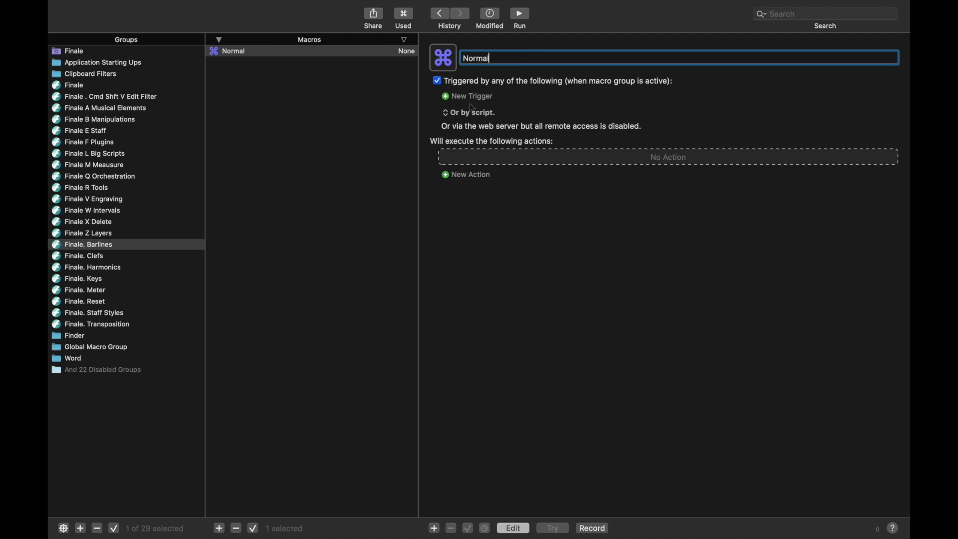
key(super+Tab)
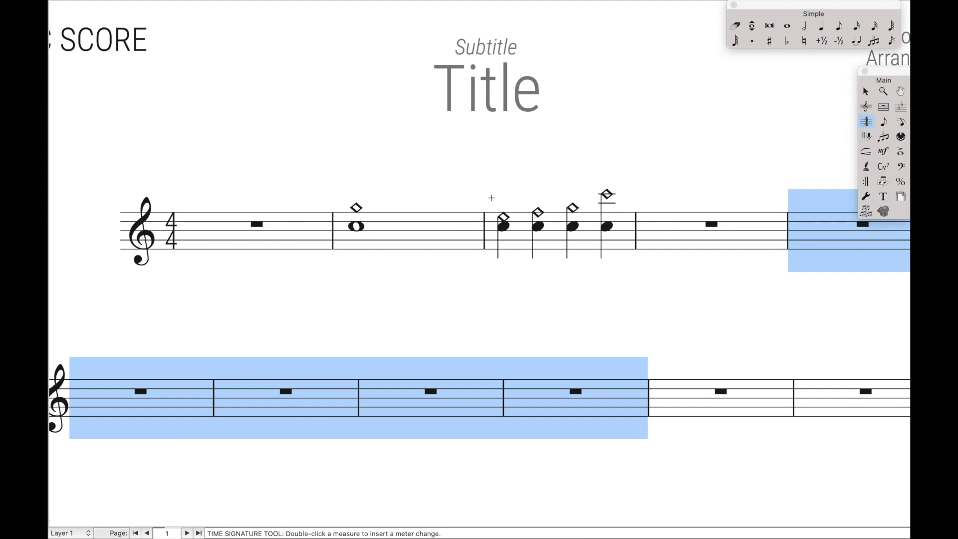
key(super+Tab)
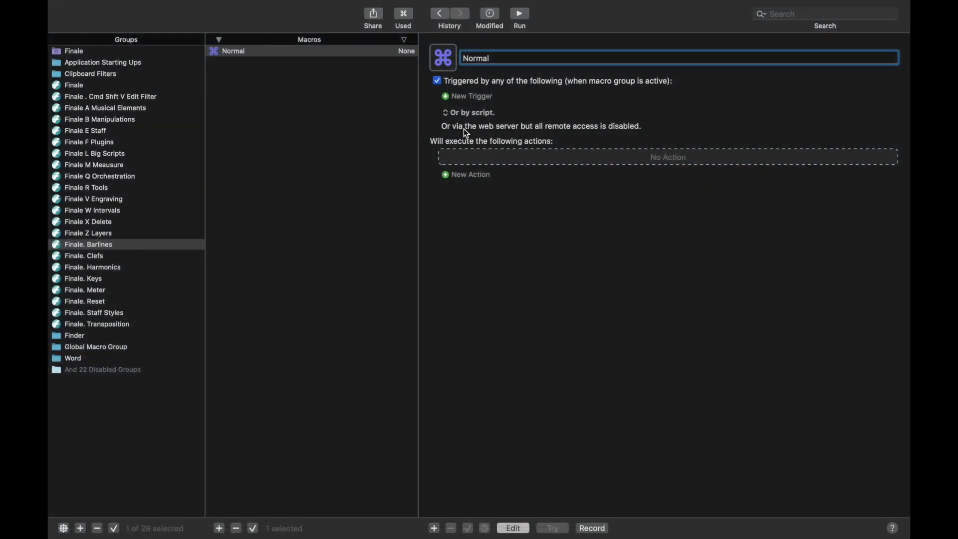
click(470, 98)
click(473, 97)
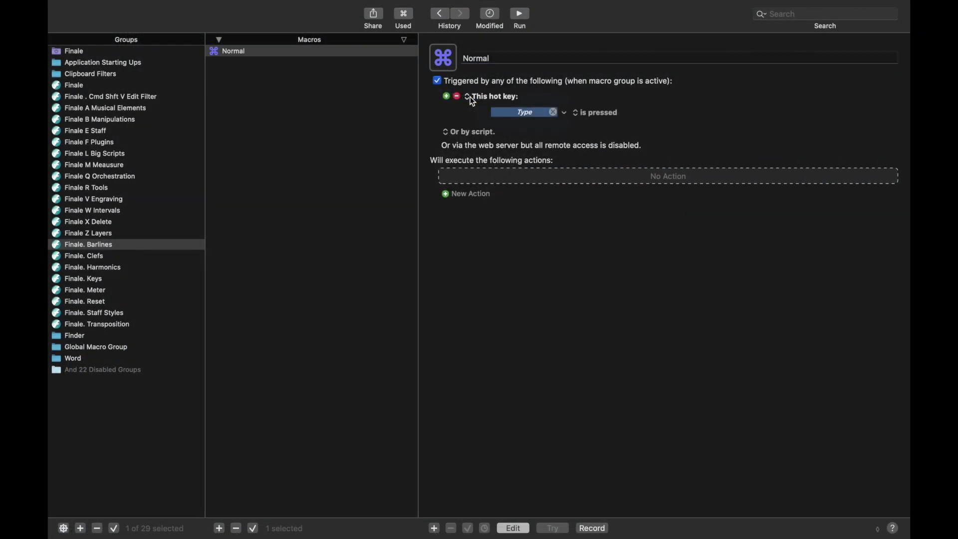
key(a)
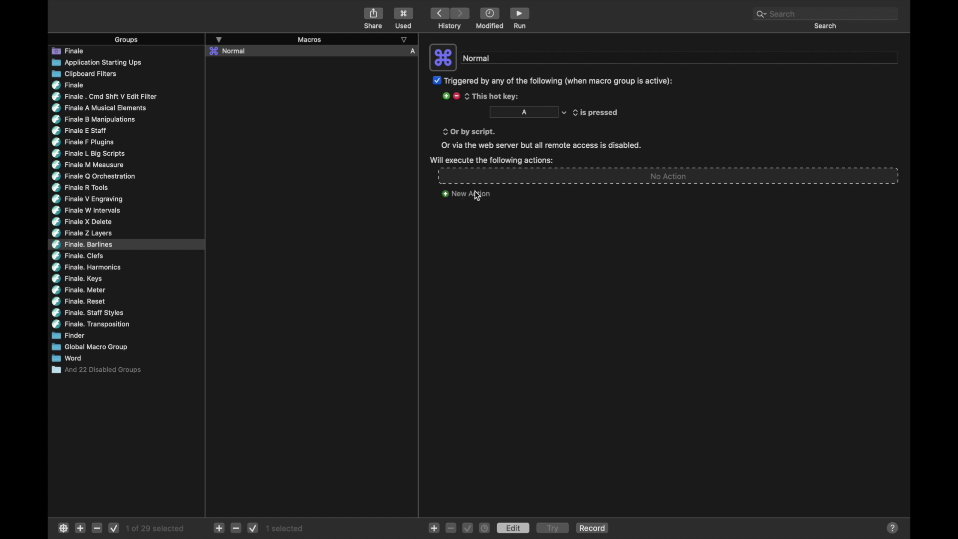
Add a Select or Show a Menu Item action to the Normal macro that selects Barlines - Single under Finale's Plug-ins, JW Lua.
click(474, 194)
click(367, 47)
text(menu)
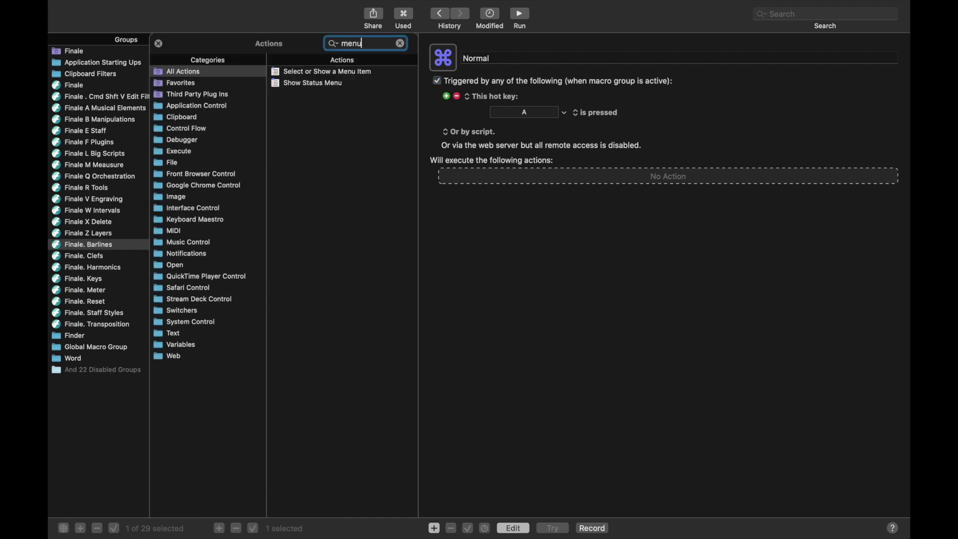
double_click(342, 73)
click(868, 194)
mouse_move(848, 228)
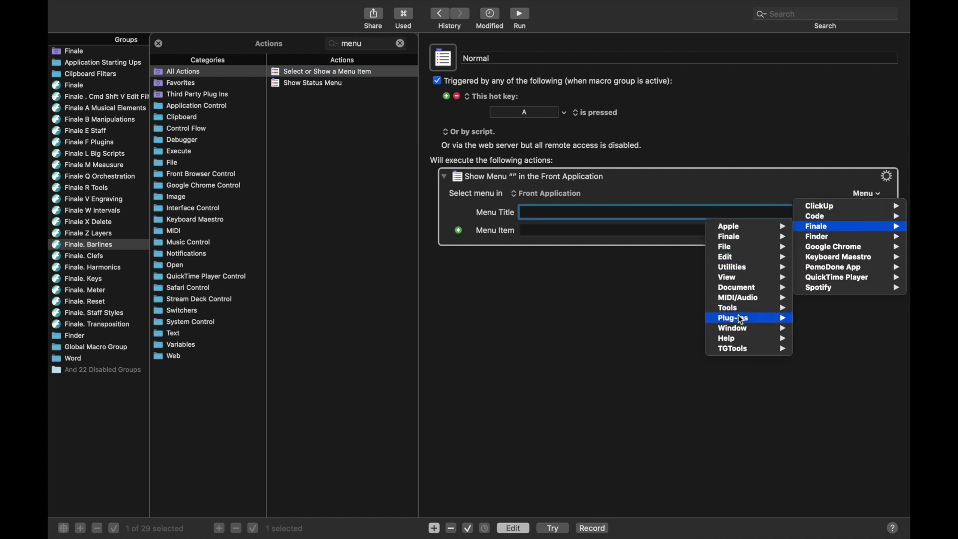
mouse_move(748, 319)
mouse_move(637, 361)
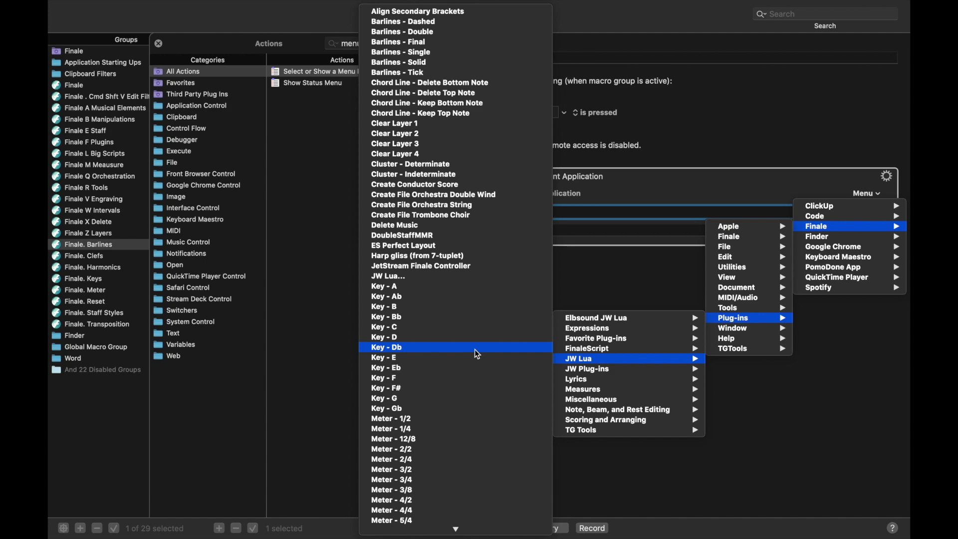
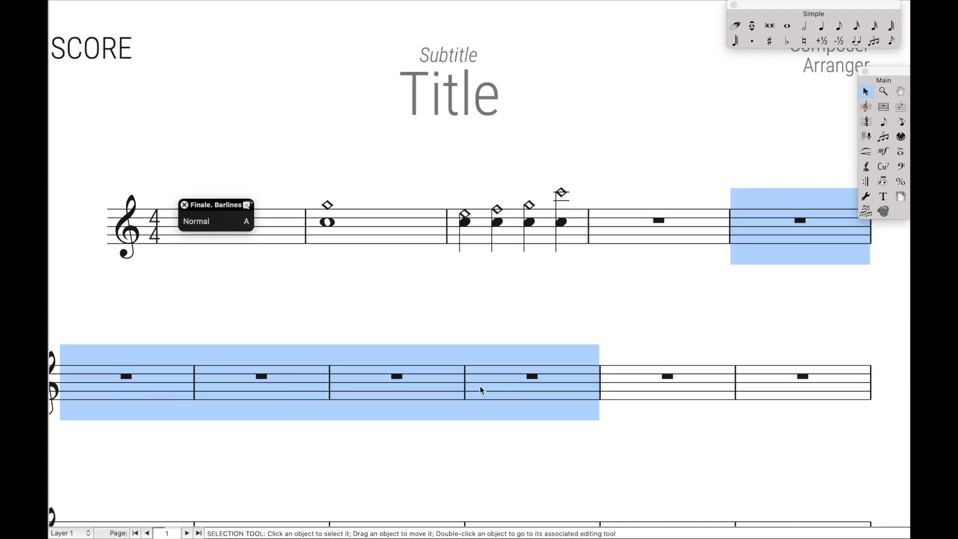
Test the Normal barline macro on the selected measures in Finale and set their barlines to Invisible.
key(a)
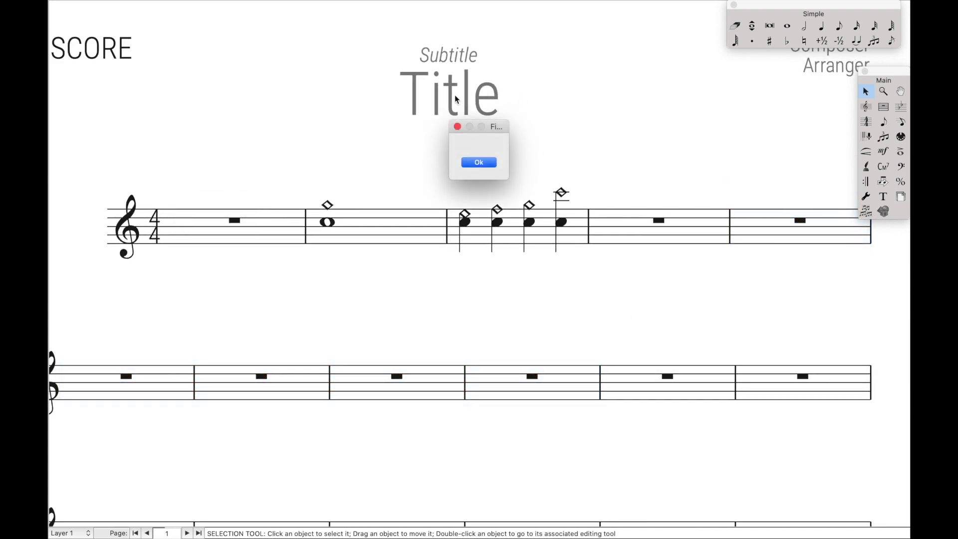
click(479, 163)
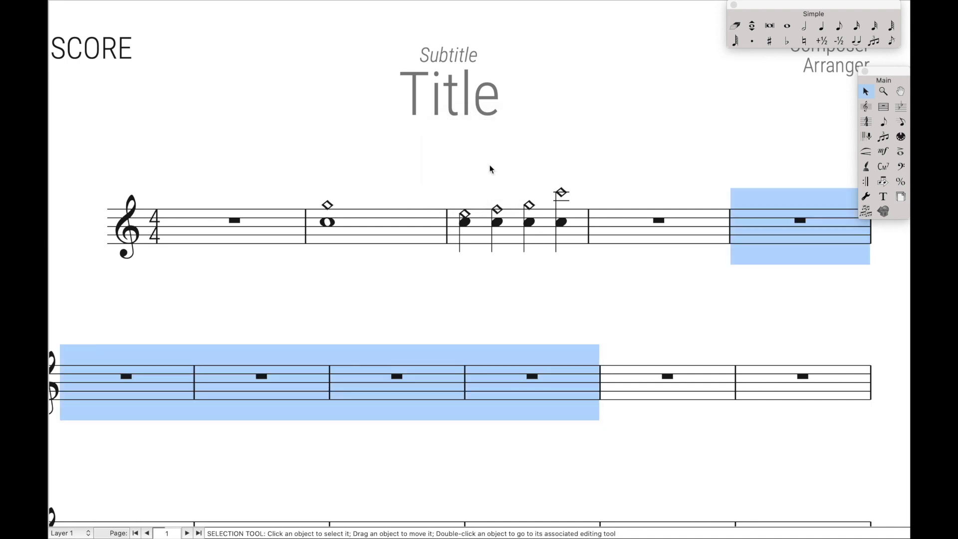
right_click(739, 241)
mouse_move(747, 269)
click(722, 317)
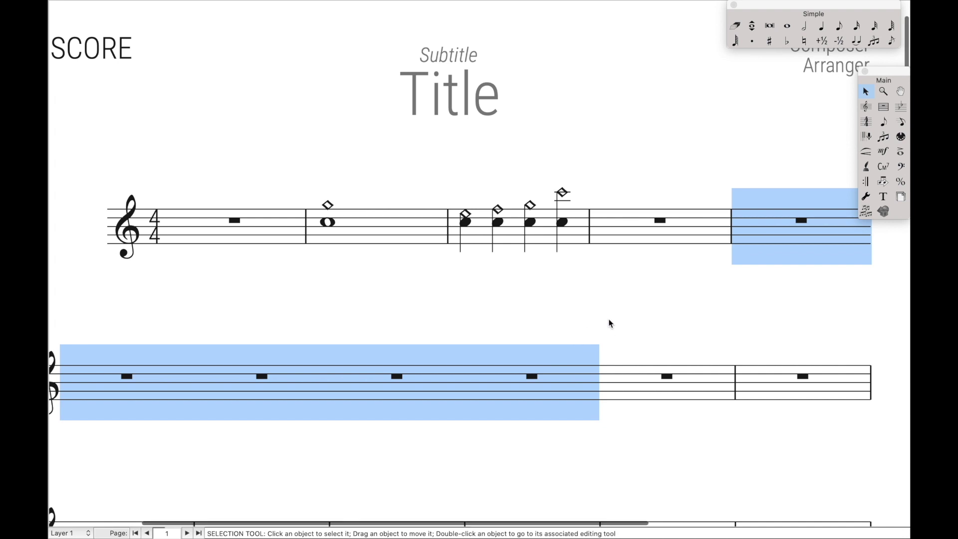
Fill measures 8 and 9 with eight quarter notes on the middle staff line.
double_click(474, 383)
click(414, 364)
click(434, 364)
click(463, 364)
click(491, 364)
click(531, 364)
click(561, 364)
click(591, 364)
click(623, 364)
key(Escape)
Set the barlines of measures 8 and 9 to Invisible.
drag(623, 372, 491, 369)
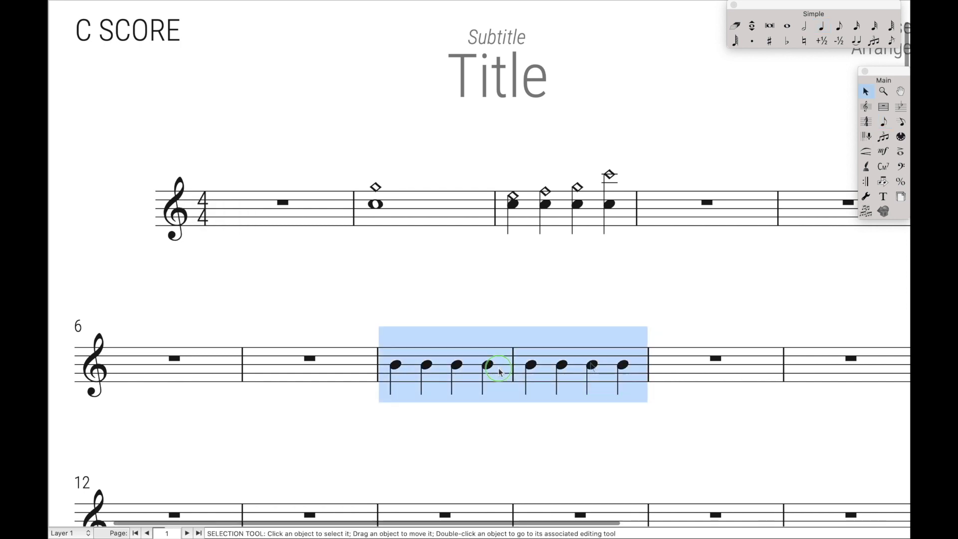
right_click(498, 369)
mouse_move(528, 400)
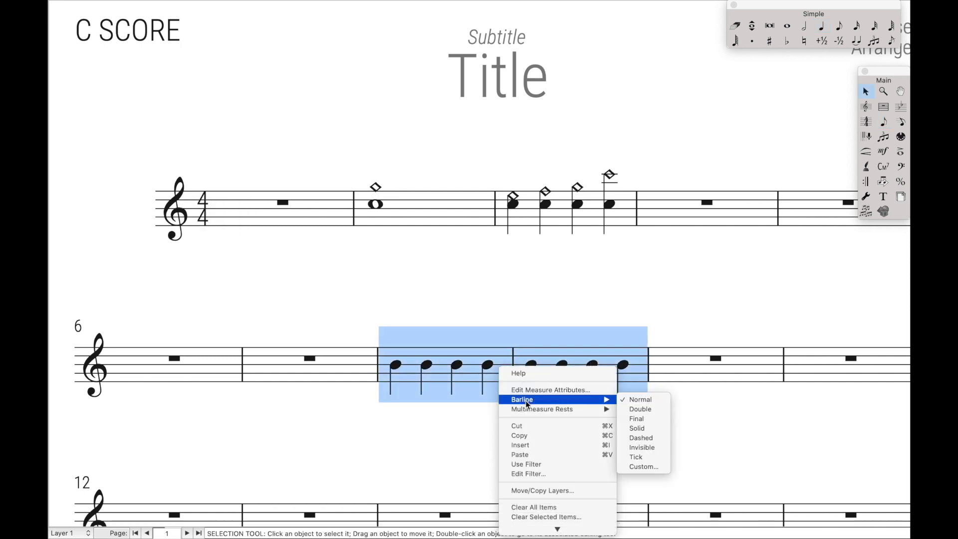
click(641, 447)
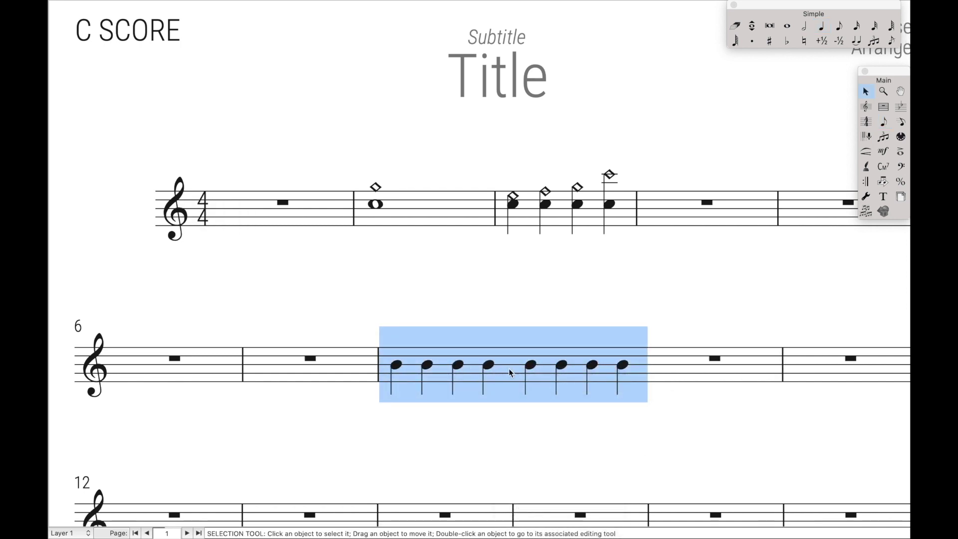
scroll(524, 373, down, 2)
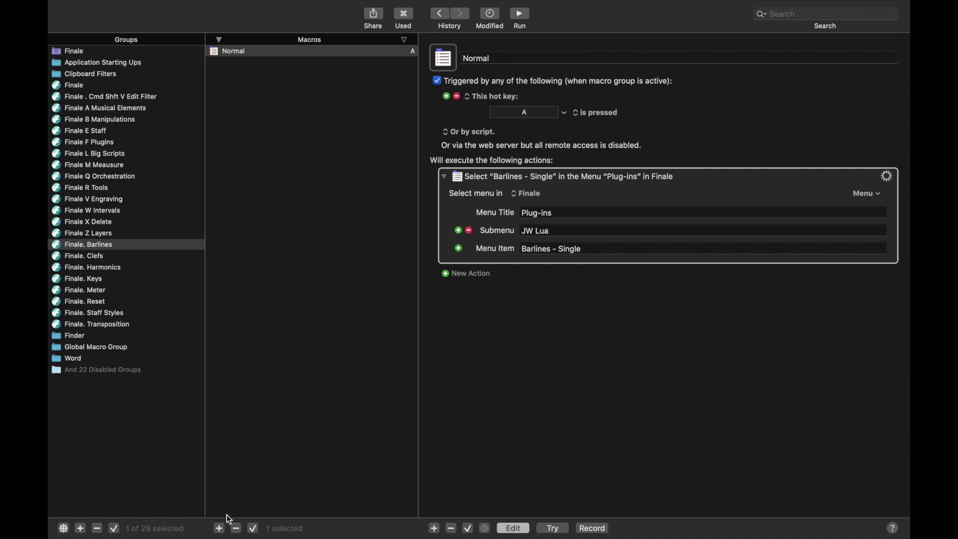
In Keyboard Maestro's Finale. Barlines group, create a macro named Invisible with the hot key X.
click(219, 528)
key(BackSpace)
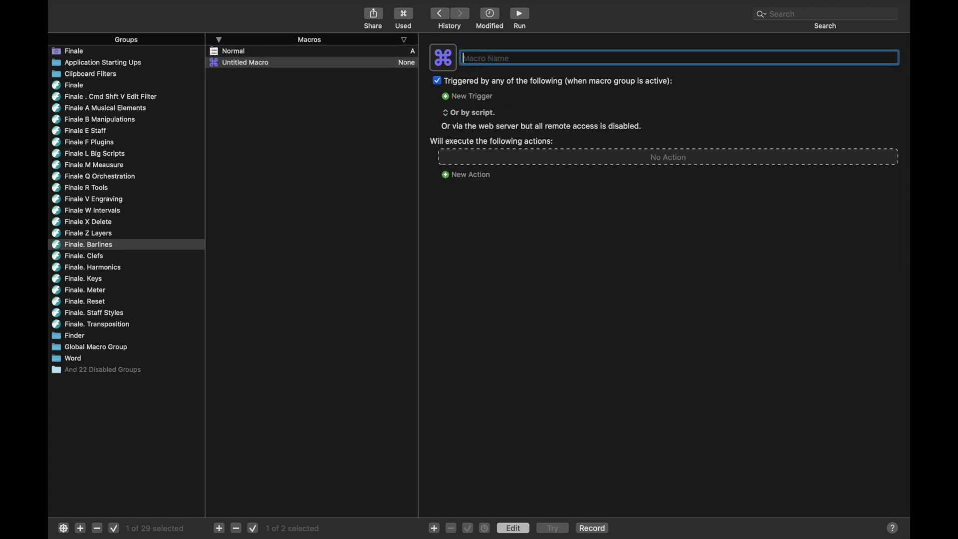
text(INvisibl)
click(482, 100)
click(482, 97)
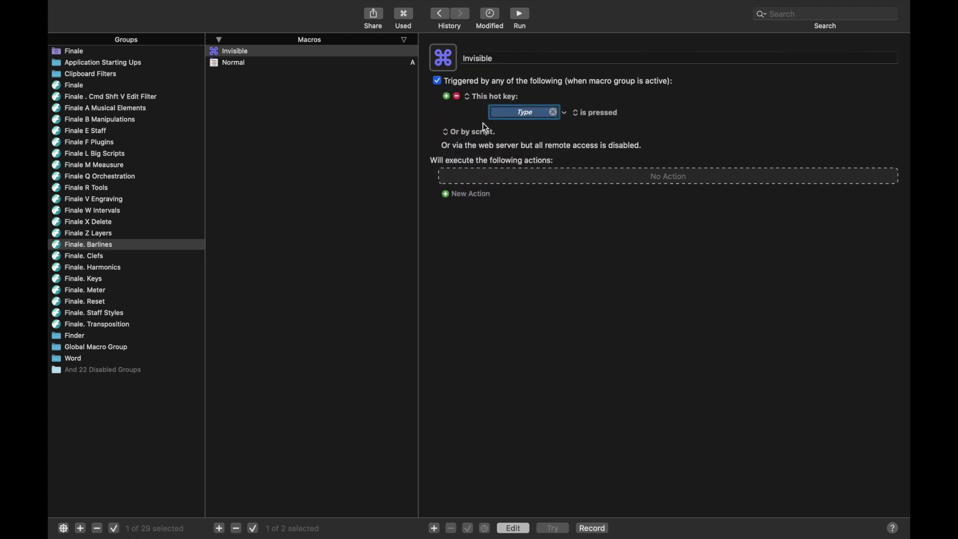
key(x)
Add a menu-item action to the Invisible macro selecting JW Conceal Barlines under Finale's Plug-ins, JW Plug-ins, and switch to Finale.
click(482, 199)
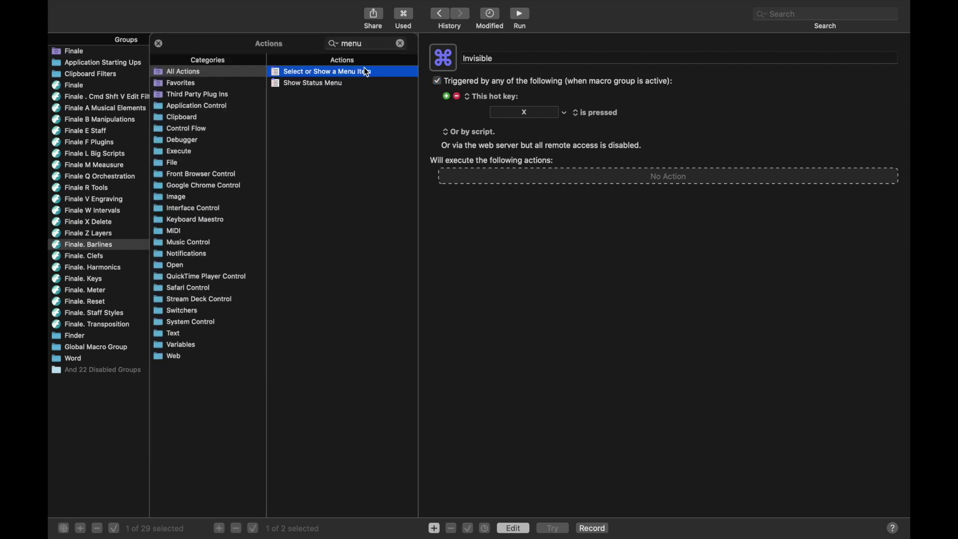
double_click(363, 69)
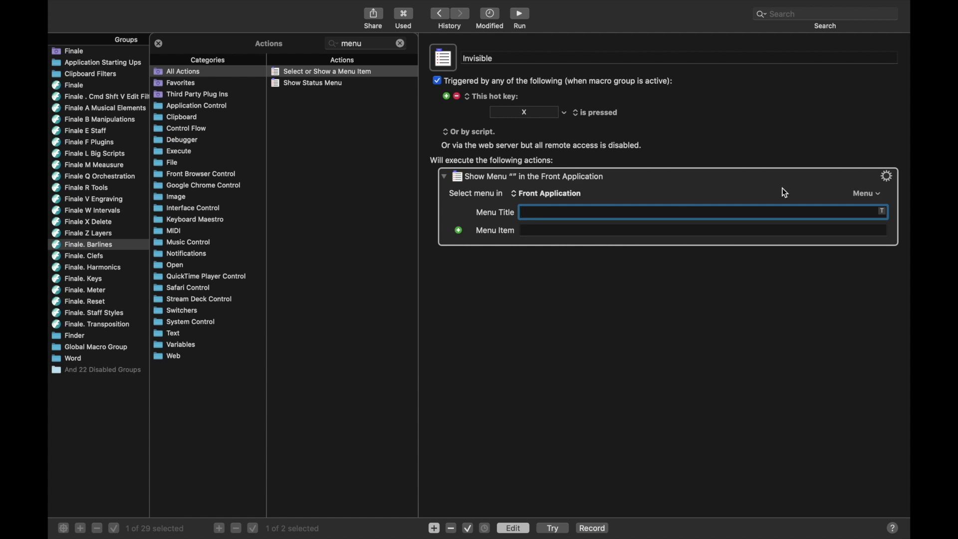
click(861, 196)
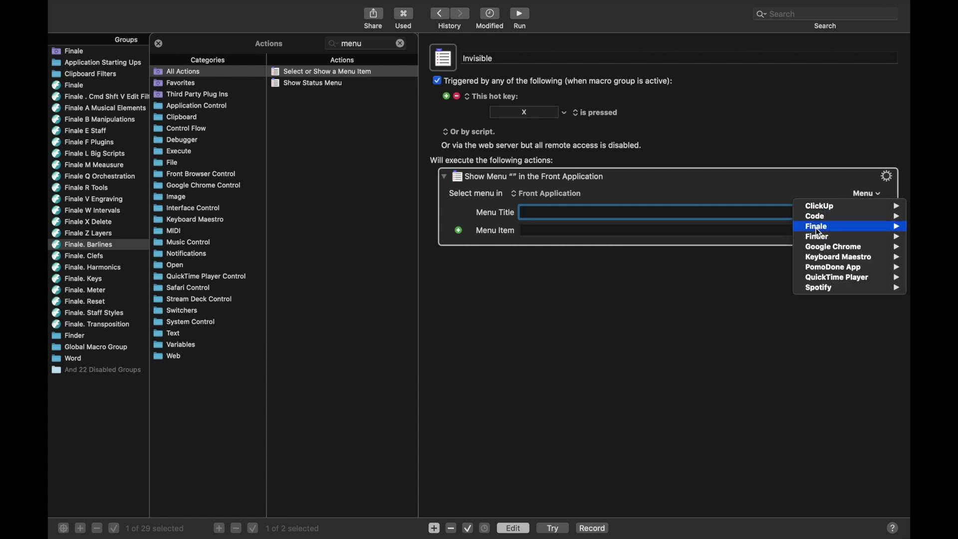
mouse_move(813, 228)
mouse_move(748, 257)
mouse_move(737, 316)
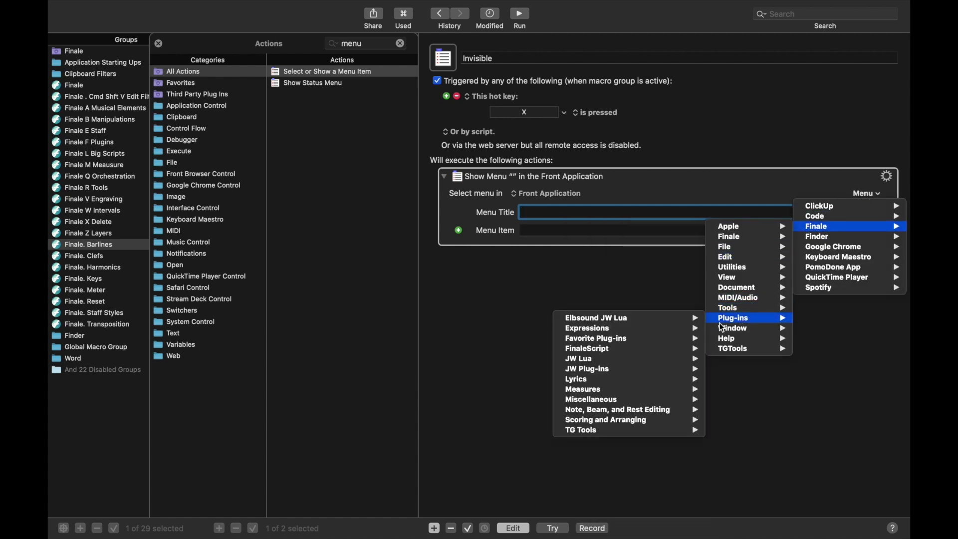
mouse_move(638, 369)
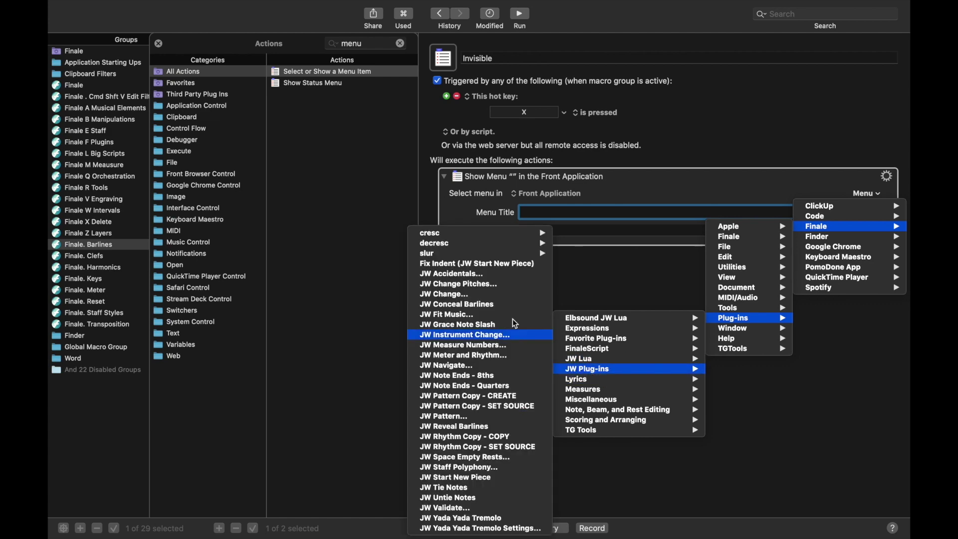
click(493, 300)
key(super+Tab)
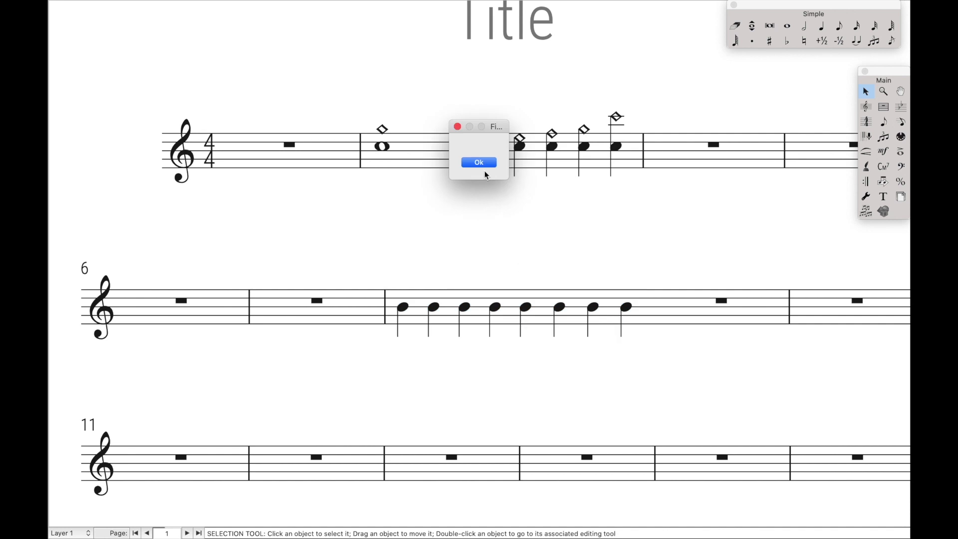
Dismiss the dialog and run JW Reveal Barlines on measures 8 and 9.
click(479, 162)
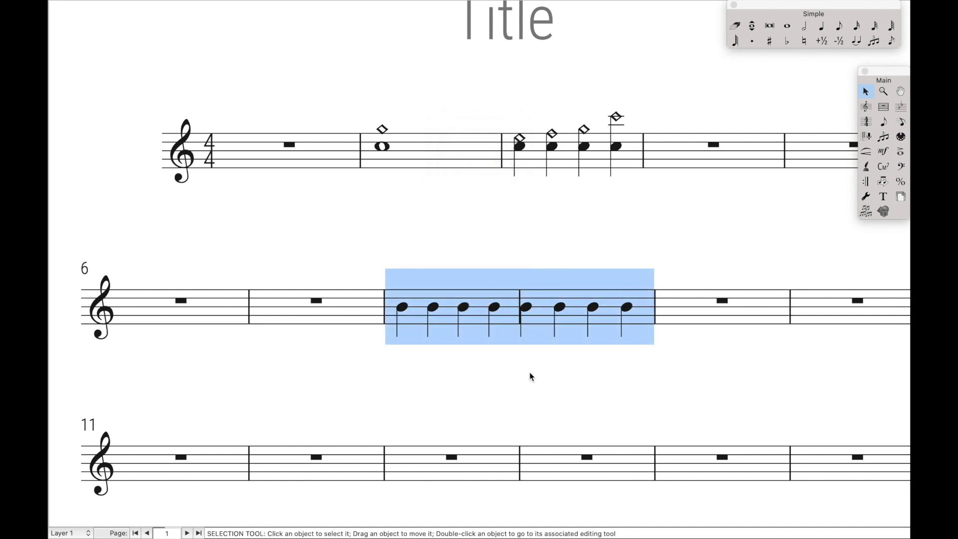
click(398, 5)
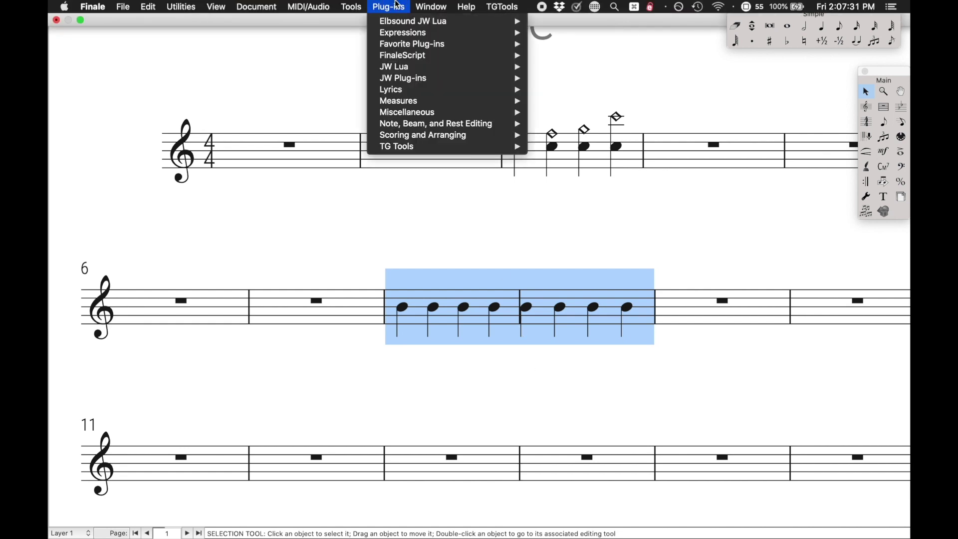
mouse_move(409, 78)
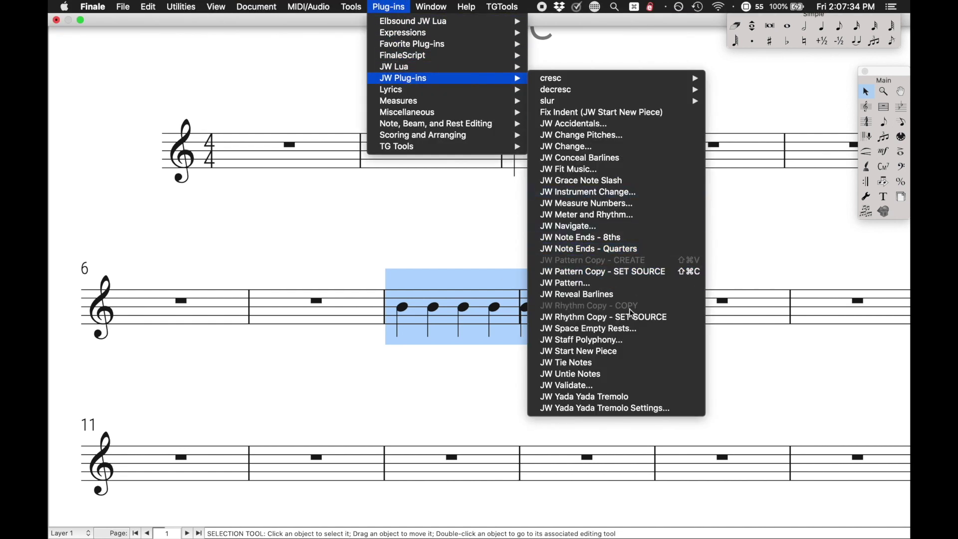
click(616, 295)
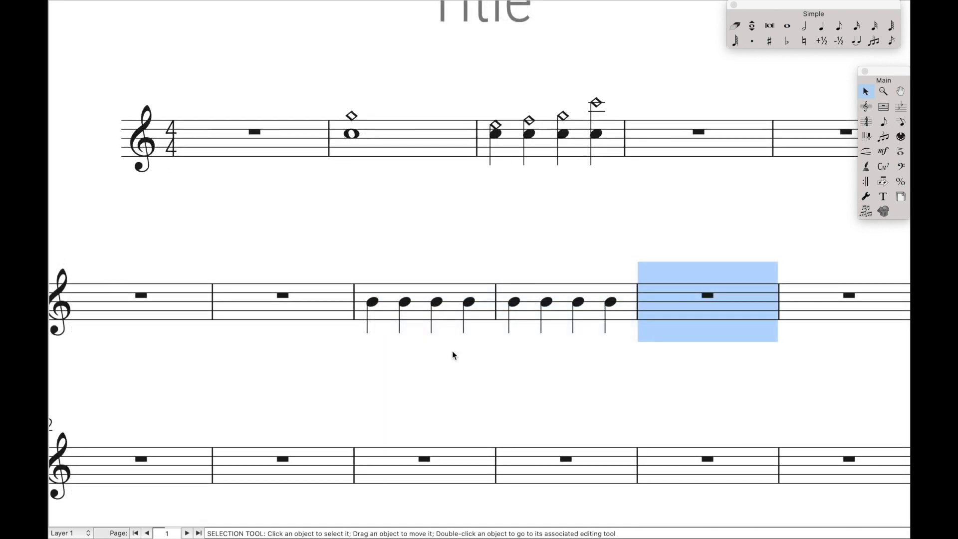
Try to run JW Conceal Barlines on a single empty measure in the third system, and dismiss the message.
scroll(453, 355, down, 2)
click(448, 409)
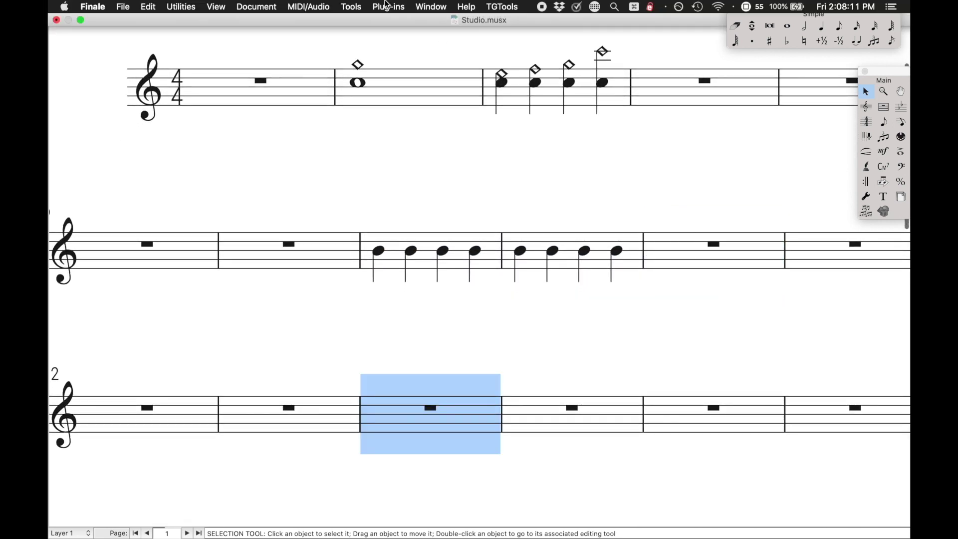
click(389, 7)
mouse_move(408, 67)
mouse_move(457, 76)
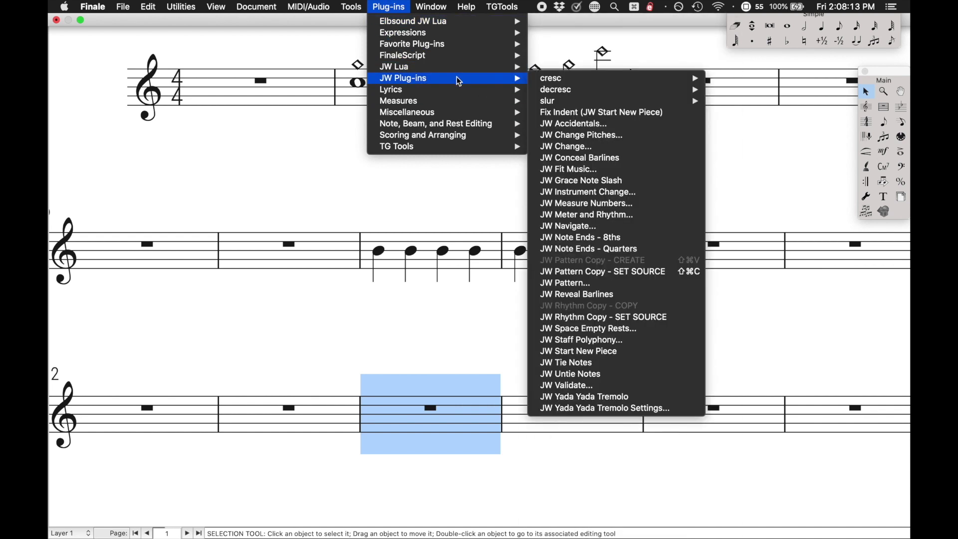
click(578, 156)
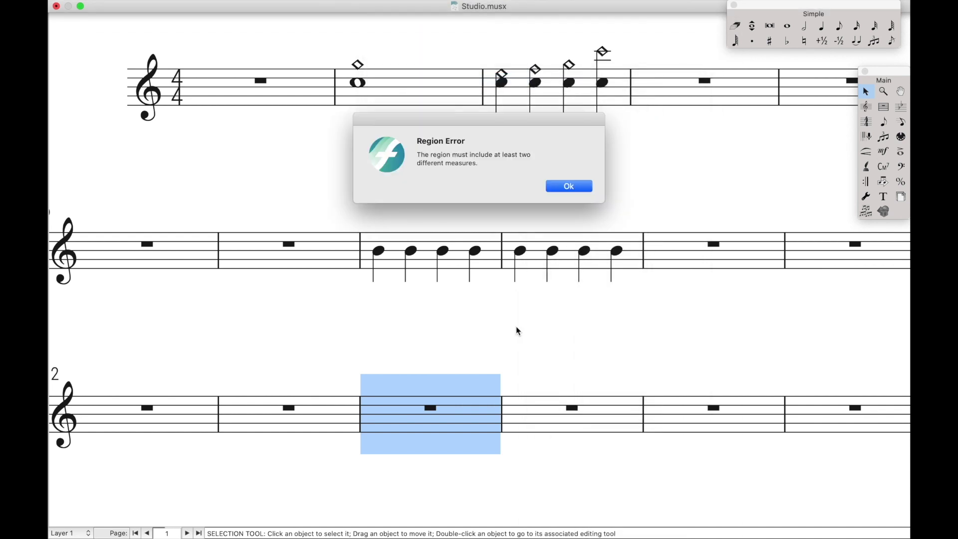
drag(430, 155, 483, 171)
click(559, 184)
Test the barline macro on measures 8 and 9, dismiss its dialog, and select only measure 8.
drag(496, 243, 581, 246)
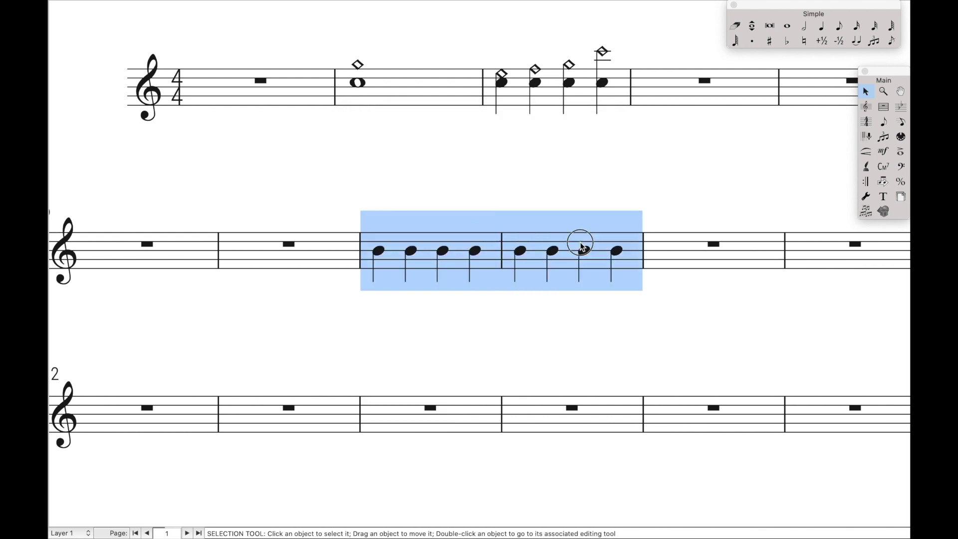
key(ctrl+shift+f)
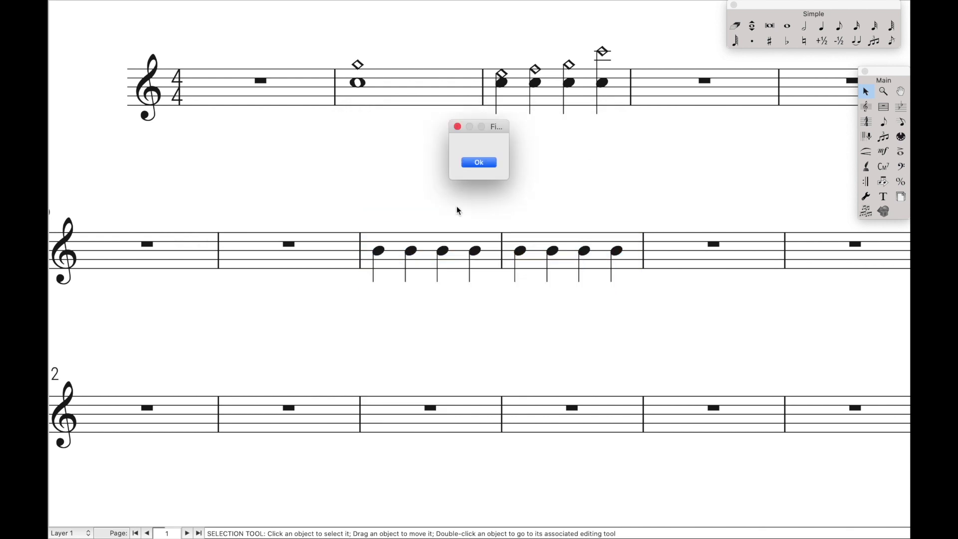
click(483, 162)
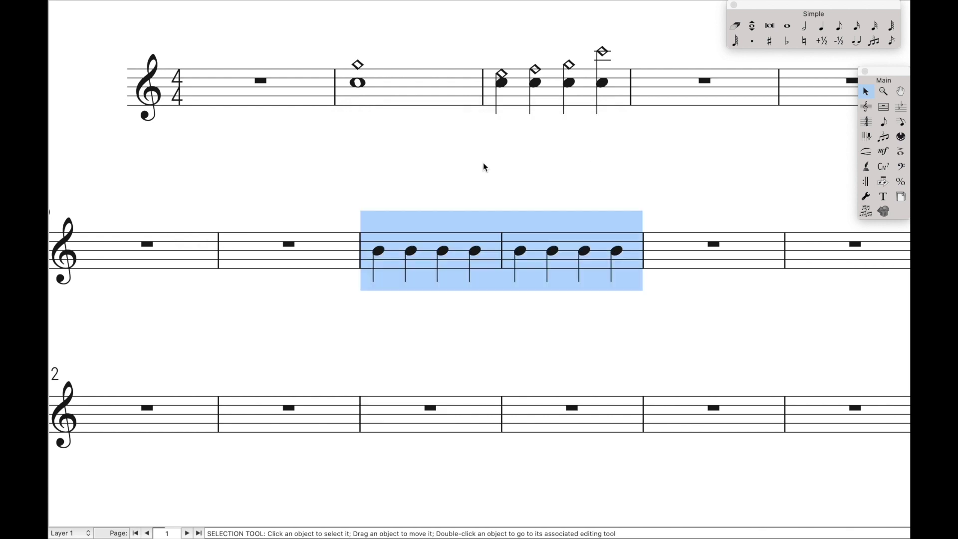
click(441, 258)
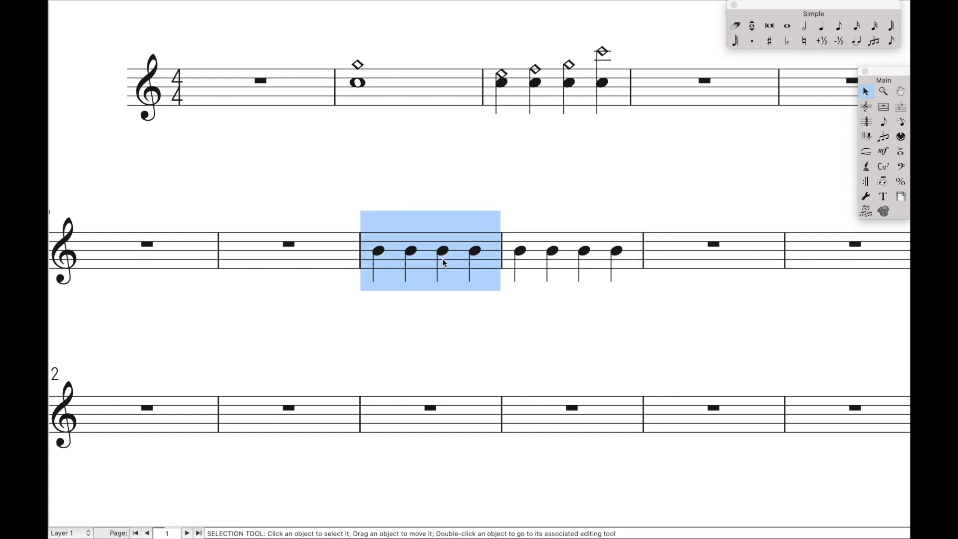
key(ctrl+shift+b)
key(Escape)
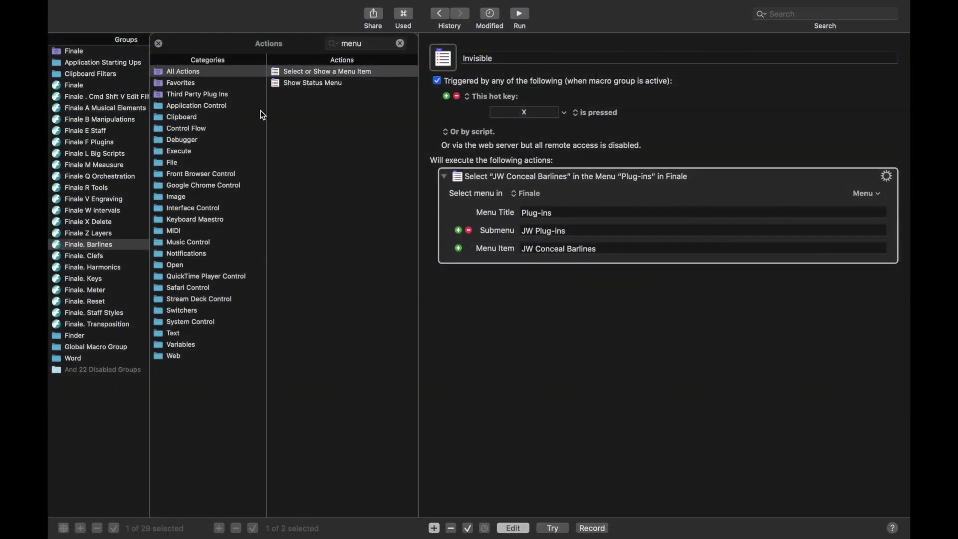
In Keyboard Maestro, add an If Then Else action to the Normal macro in the Finale. Barlines group.
click(159, 43)
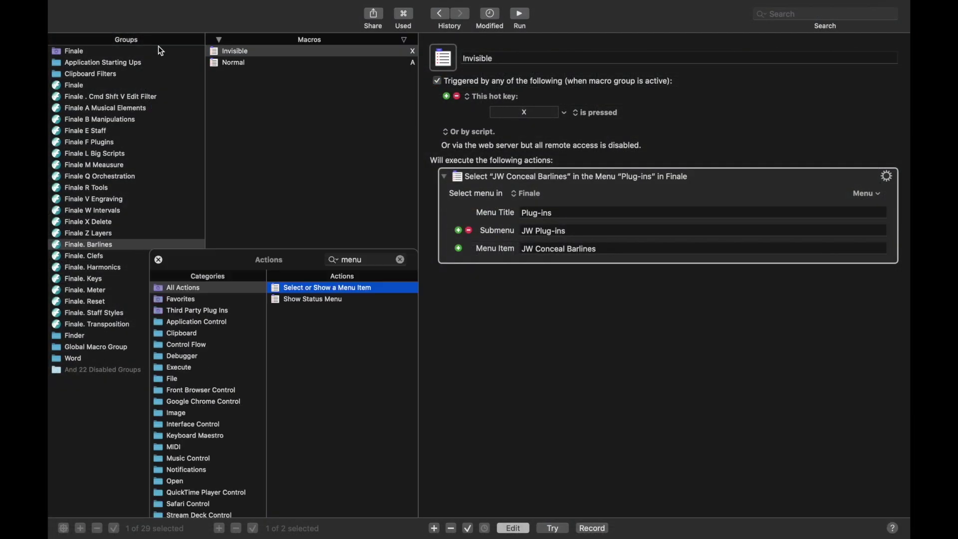
click(233, 62)
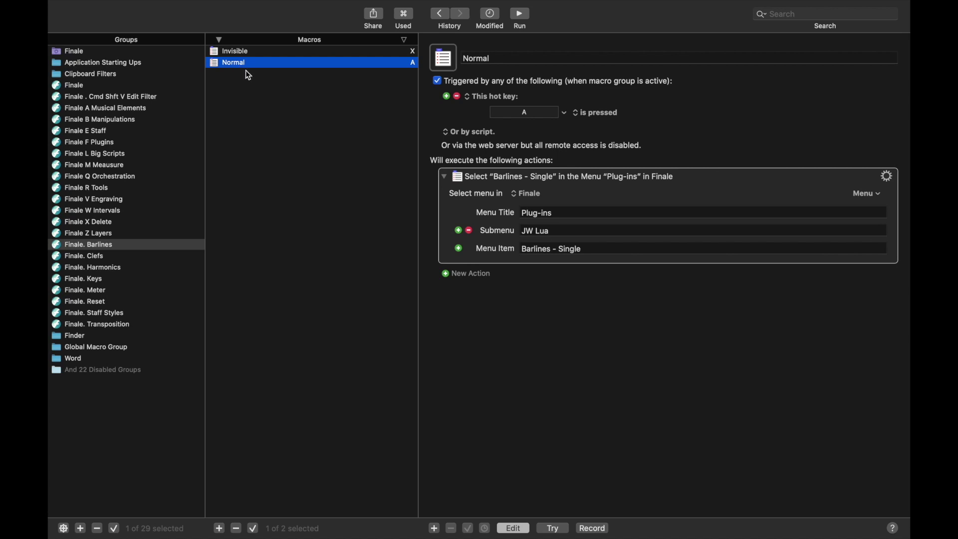
click(473, 277)
double_click(350, 43)
key(BackSpace)
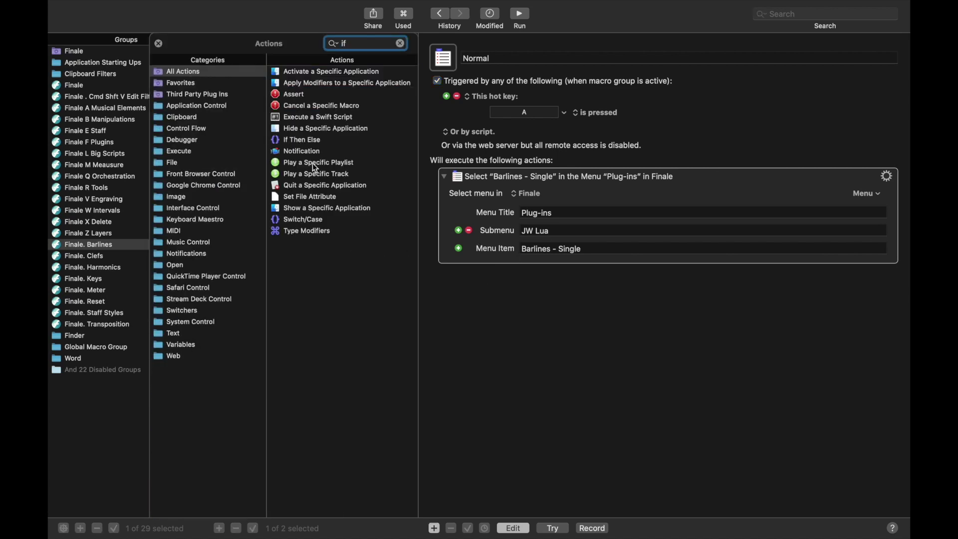
double_click(313, 141)
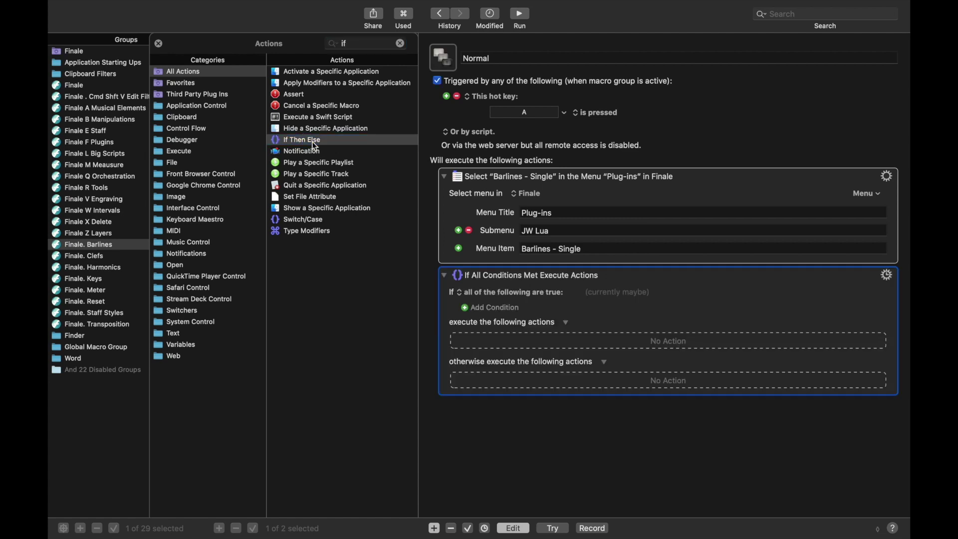
Give the If action a button condition requiring that the button named Ok is enabled.
click(477, 309)
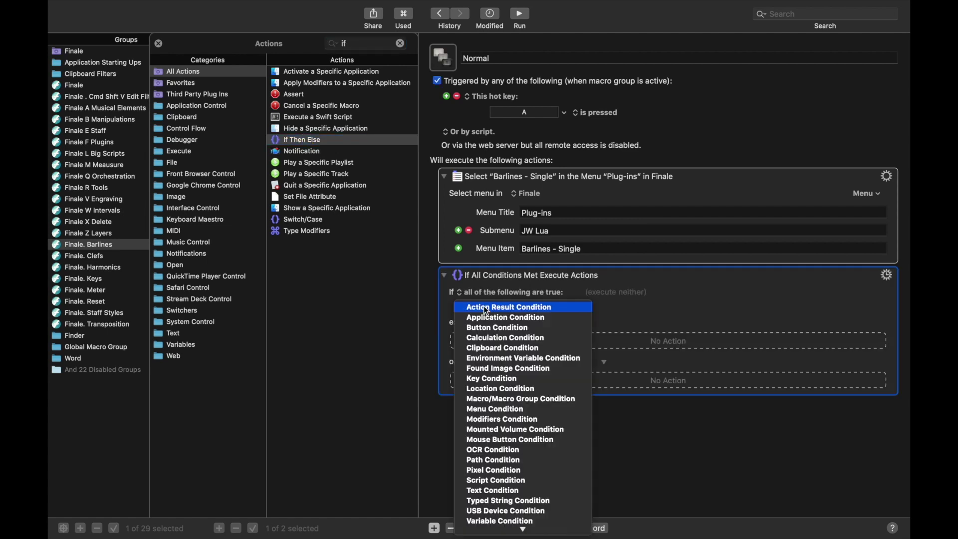
click(496, 329)
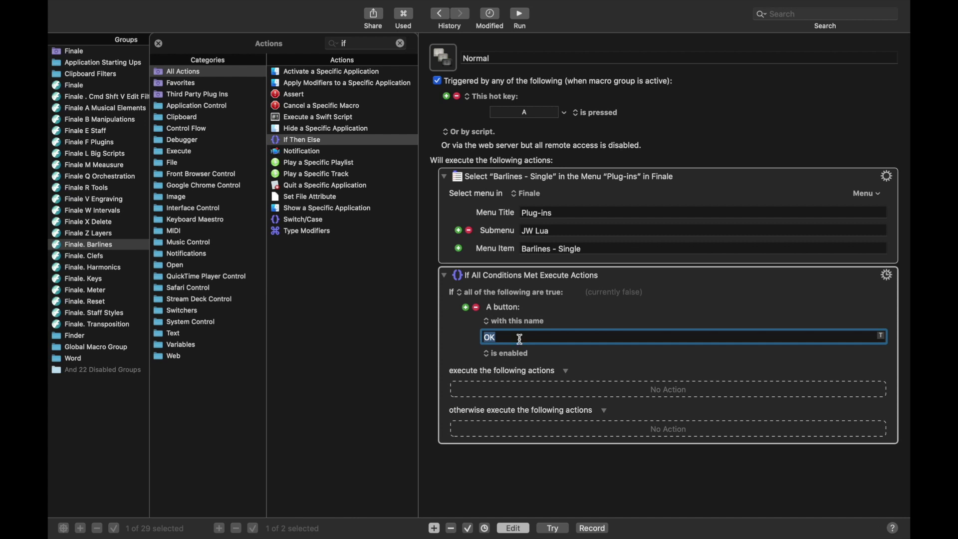
text(O)
Add a Press a Button action for Ok to the If action's execute branch, and extend Finale's selection to measures 8 and 9.
click(358, 45)
key(super+a)
text(butt)
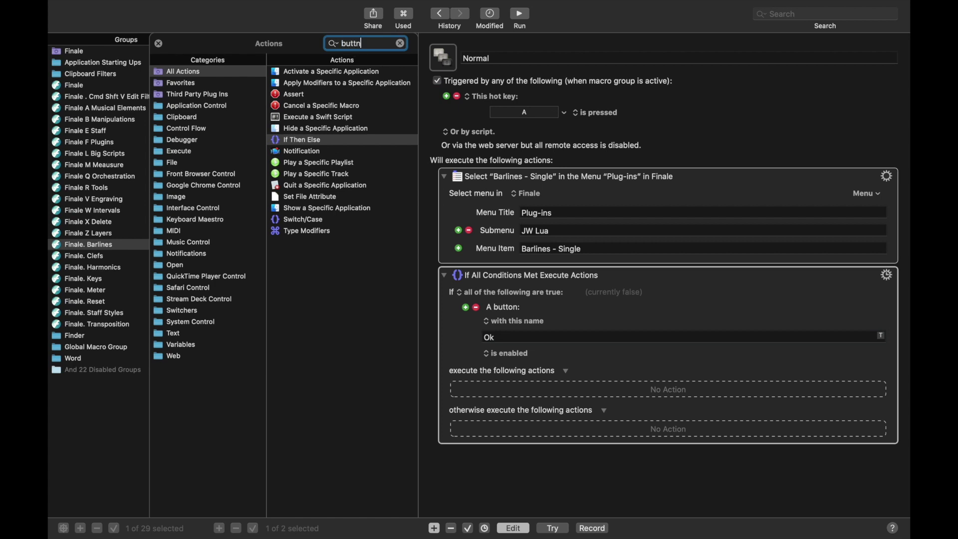
double_click(301, 71)
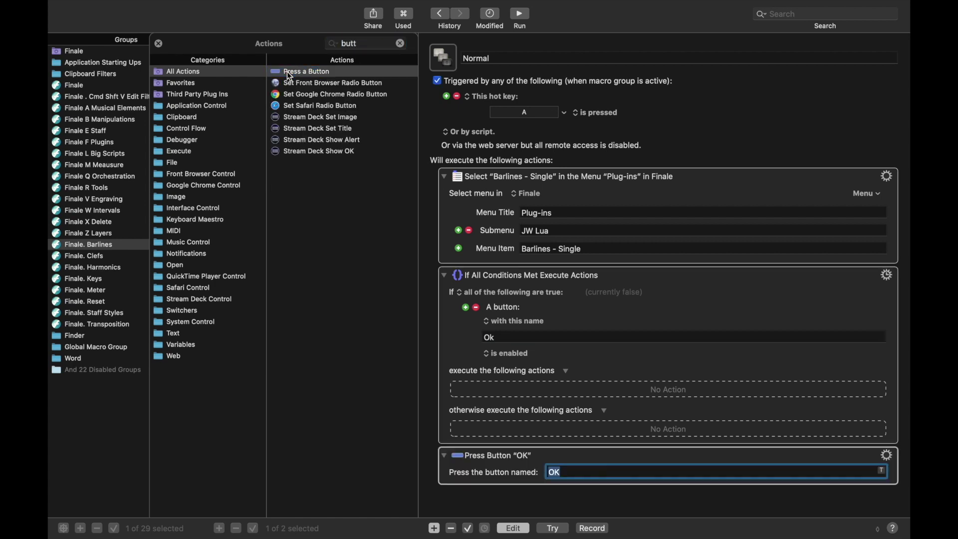
drag(533, 456, 530, 391)
text(Ok)
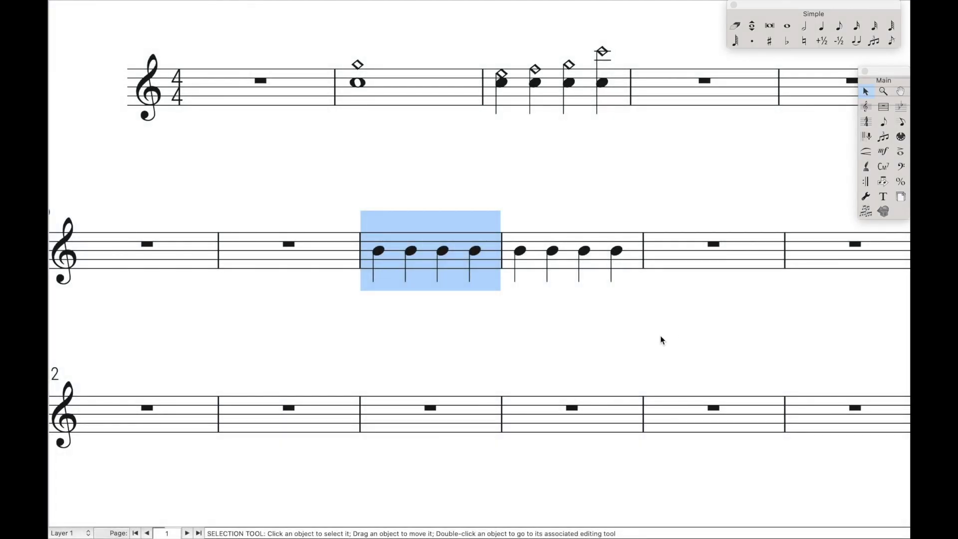
shift+click(587, 263)
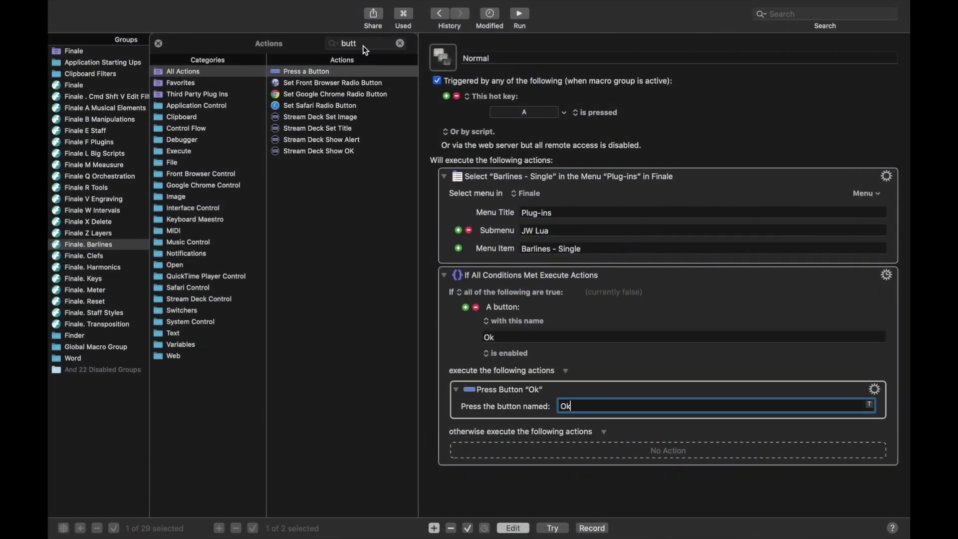
Add a menu-item action to the If action's execute branch selecting JW Reveal Barlines under Finale's Plug-ins, JW Plug-ins.
click(369, 43)
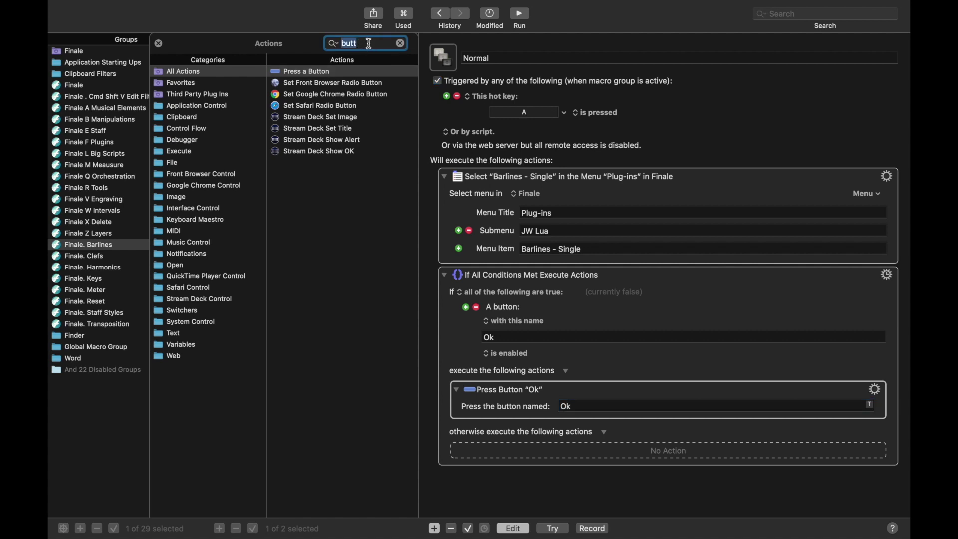
text(menu)
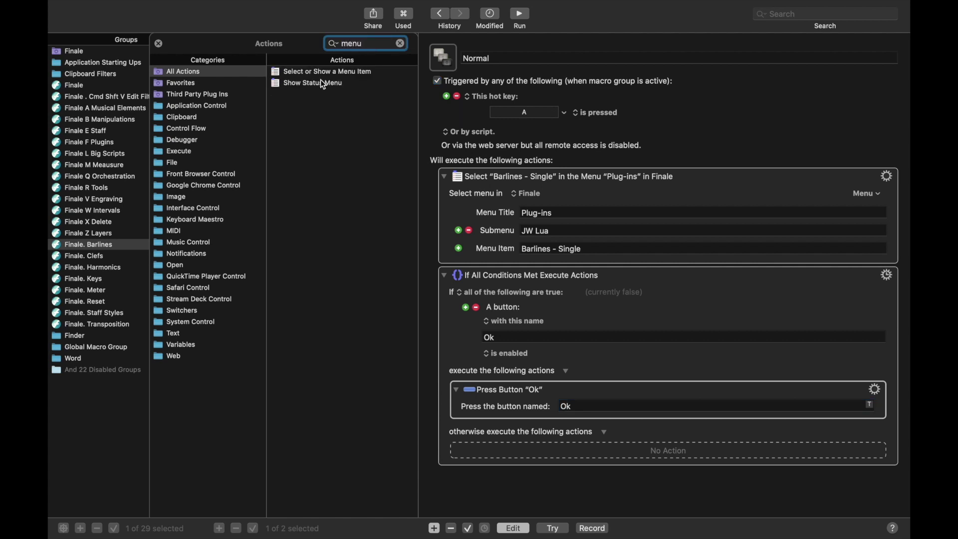
double_click(315, 73)
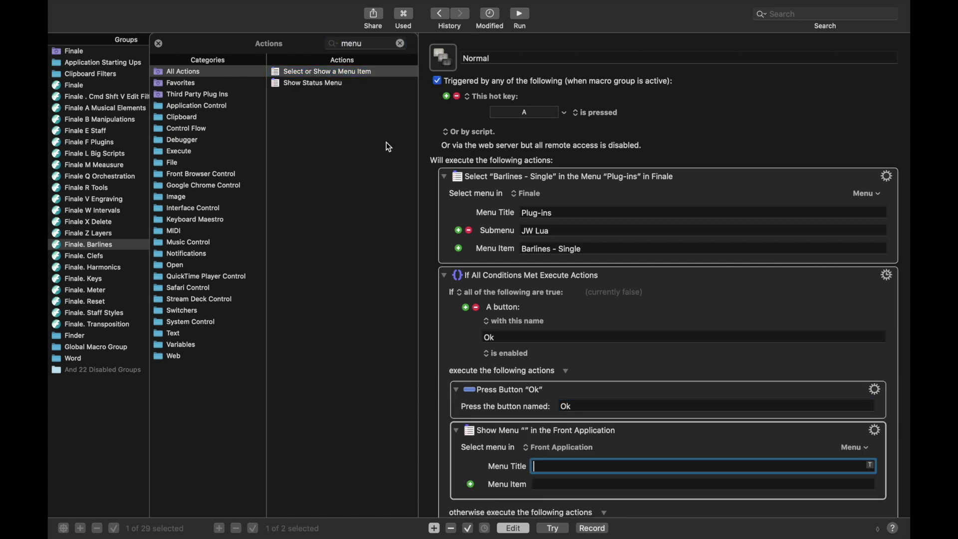
click(854, 448)
mouse_move(833, 480)
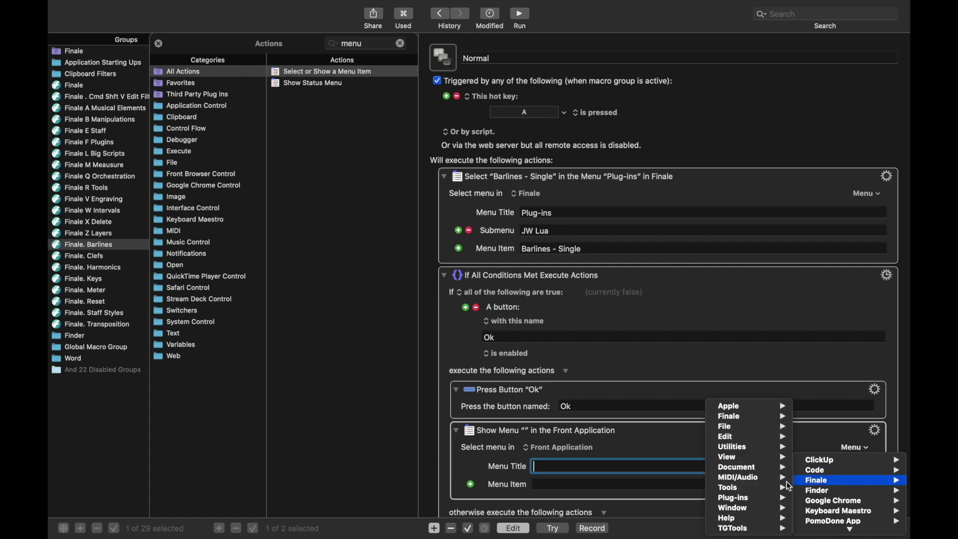
mouse_move(751, 500)
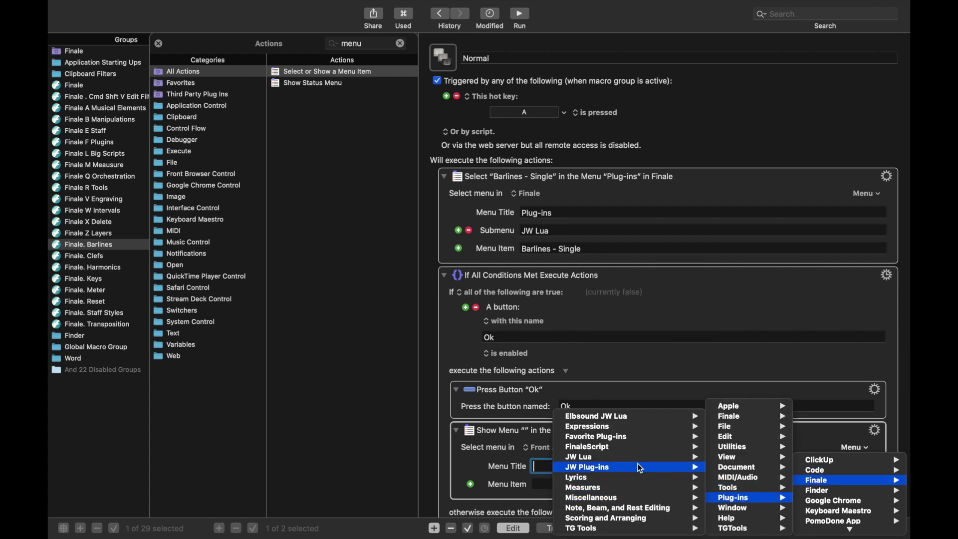
mouse_move(642, 468)
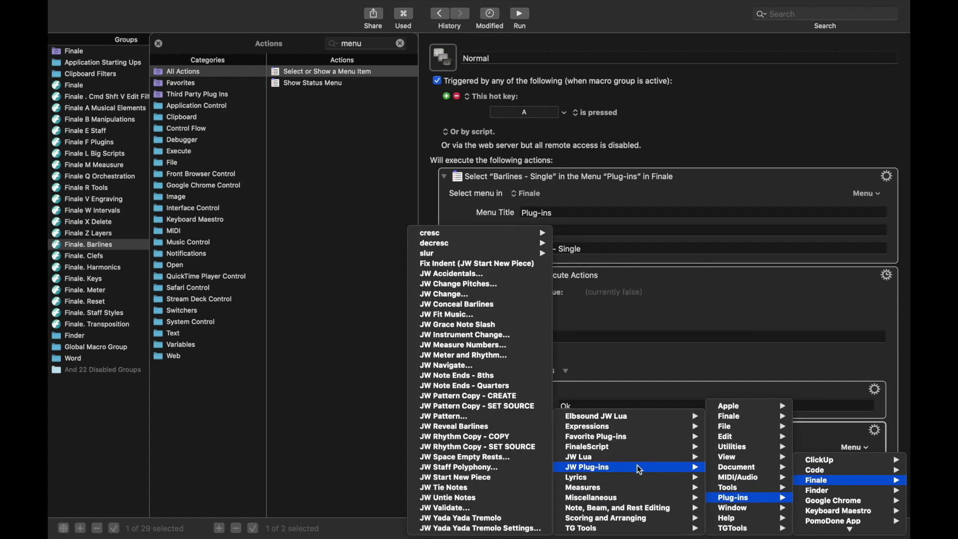
click(507, 426)
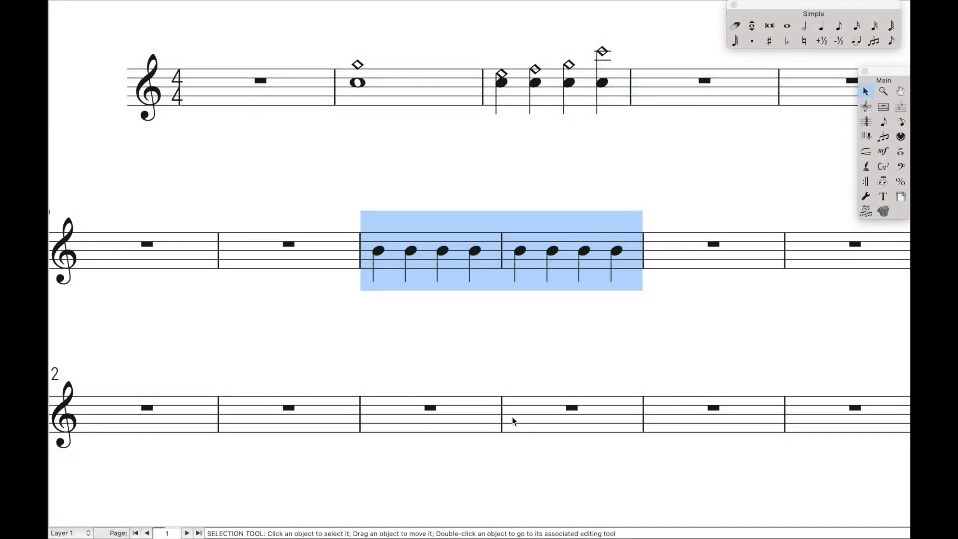
Test the Invisible and Normal barline macros on measures 8 and 9 in Finale.
key(ctrl+alt+b)
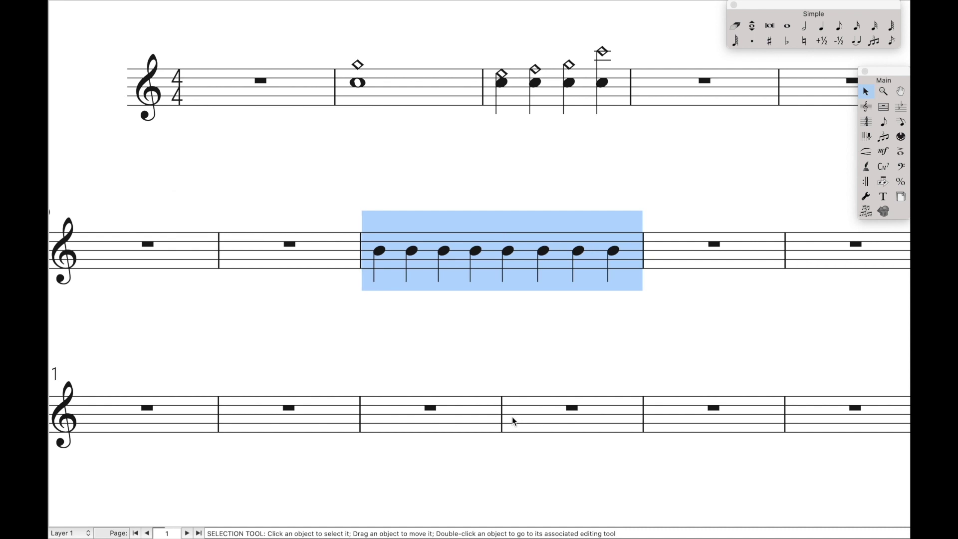
key(ctrl+alt+b)
key(n)
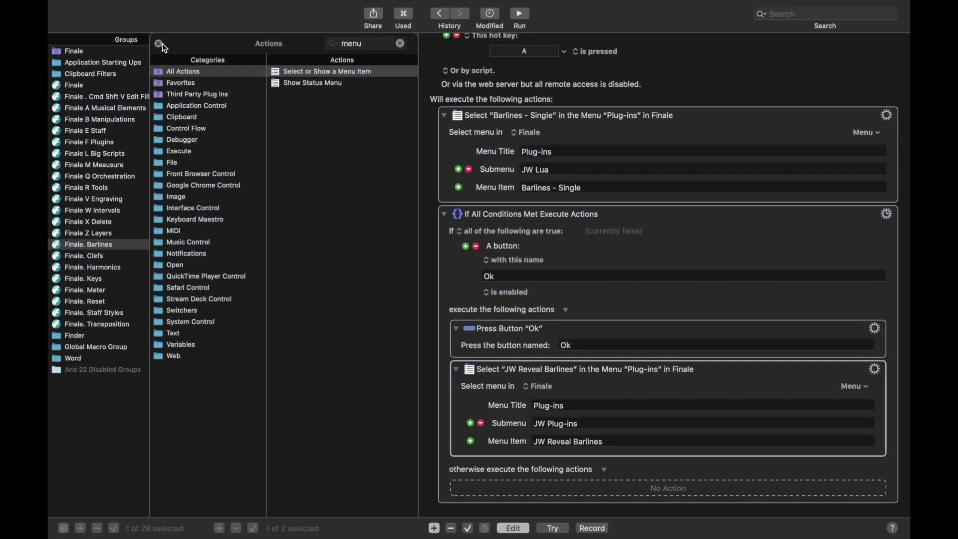
Open the Invisible macro in Keyboard Maestro and test it on the single measure 7 in Finale.
click(159, 44)
click(231, 51)
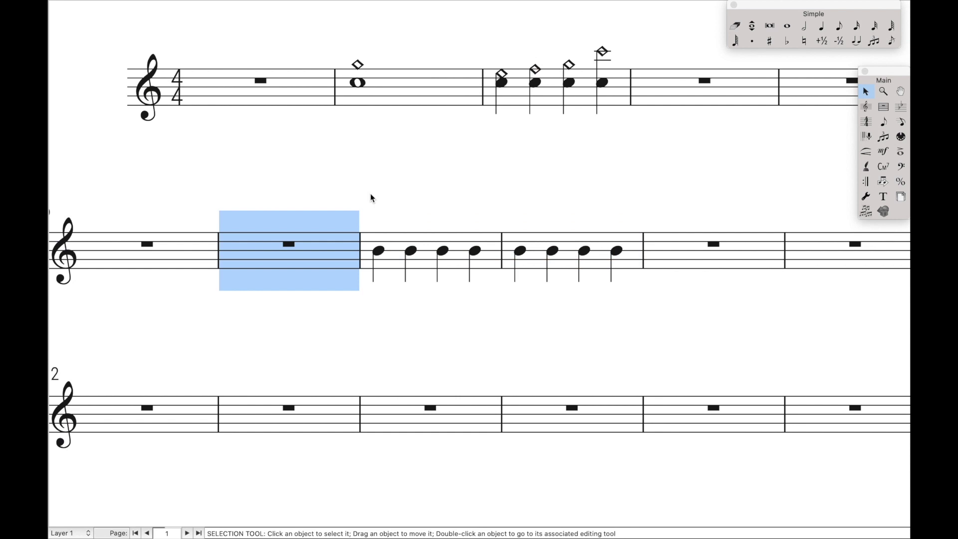
key(ctrl+alt+i)
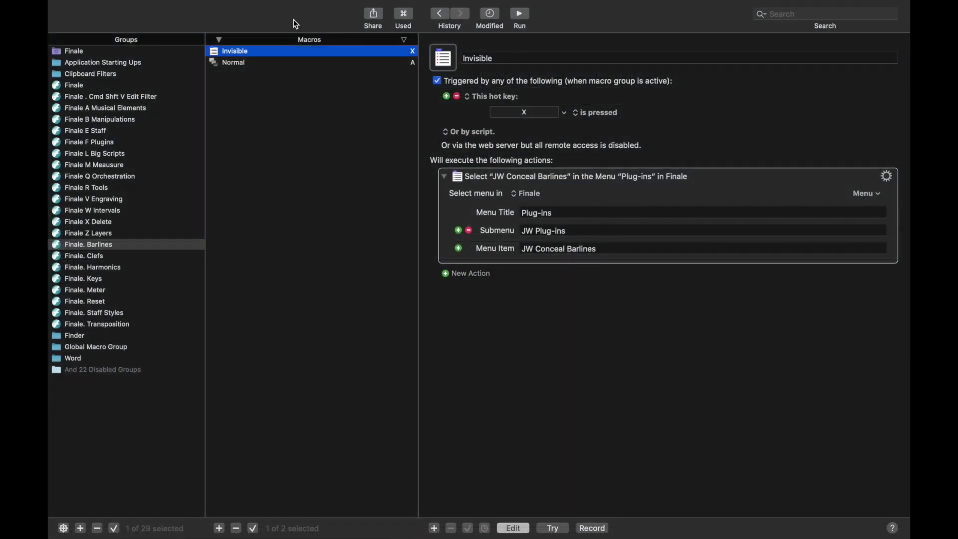
Copy the If All Conditions Met action from the Normal macro into the Invisible macro.
click(296, 61)
click(628, 310)
click(672, 193)
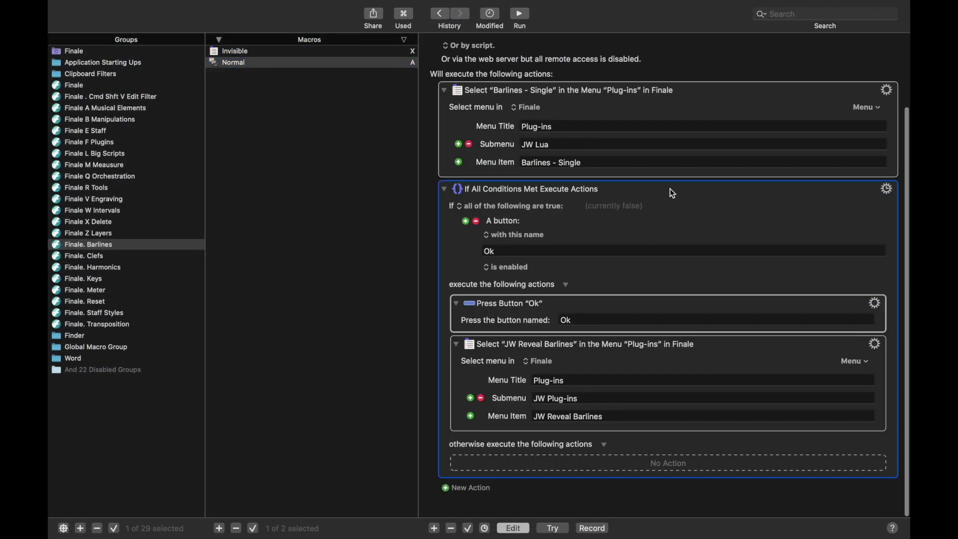
click(349, 52)
key(super+v)
Try to set the button name to OK in the Invisible macro's If condition and its Press Button action.
click(501, 339)
key(BackSpace)
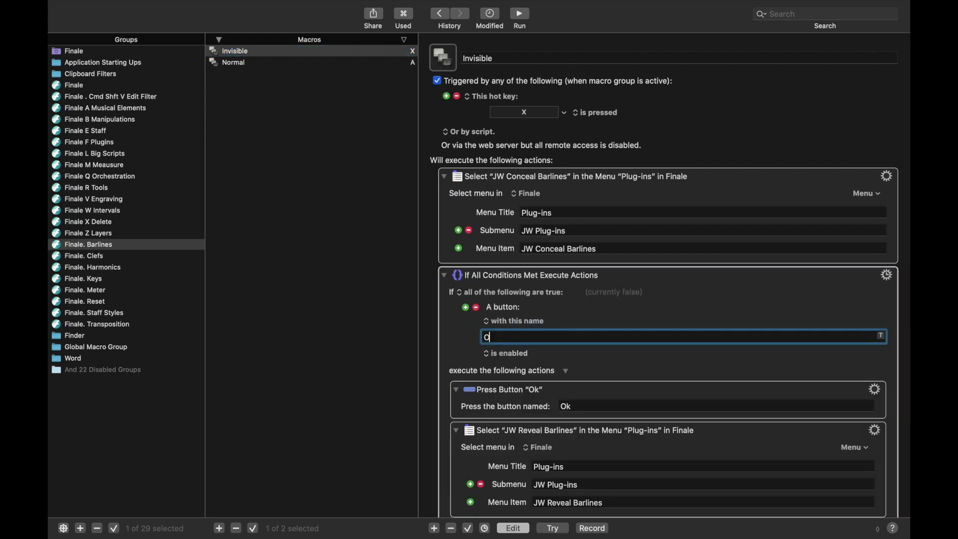
click(581, 404)
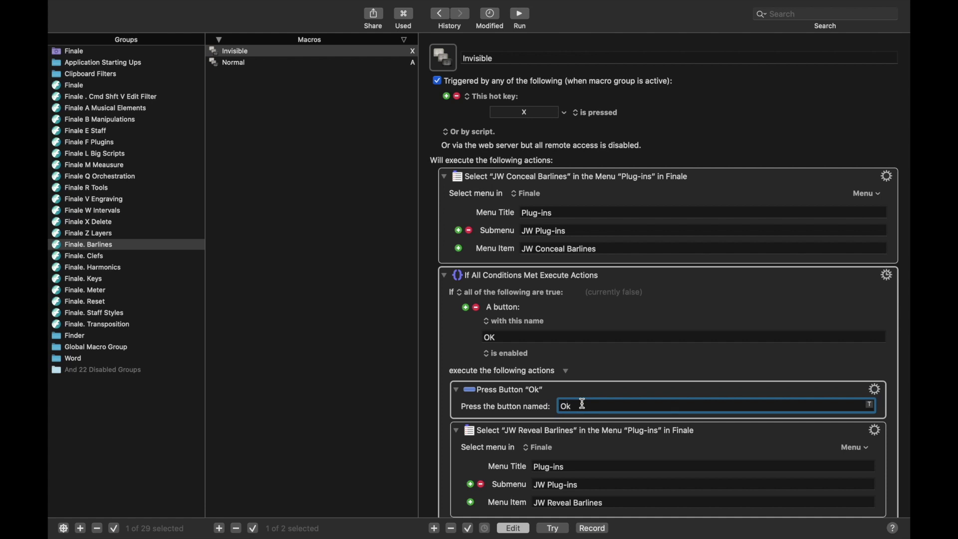
key(BackSpace)
key(BackSpace)
text(OK)
scroll(699, 368, down, 4)
click(725, 350)
scroll(724, 350, up, 5)
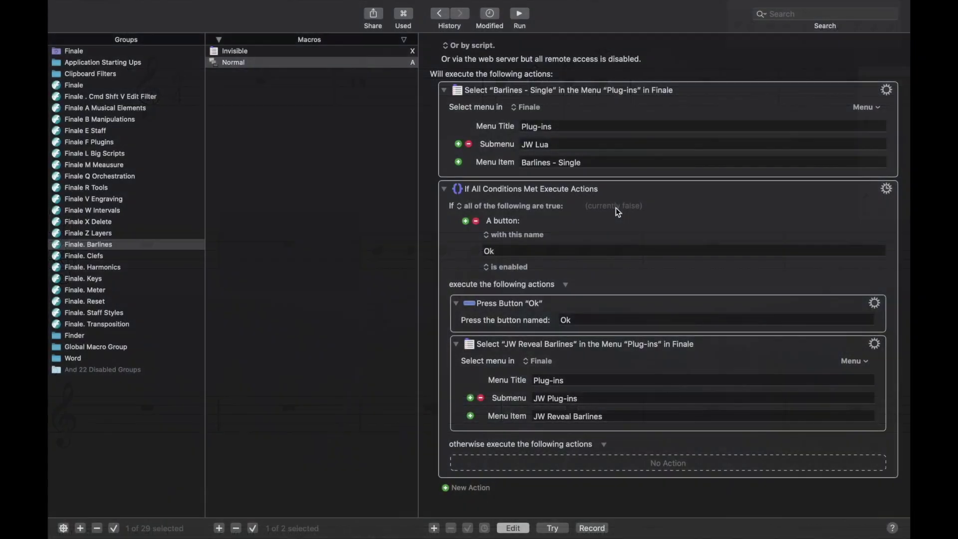
Copy the Normal macro's If All Conditions Met action into the Invisible macro and delete its nested JW Reveal Barlines action.
click(676, 190)
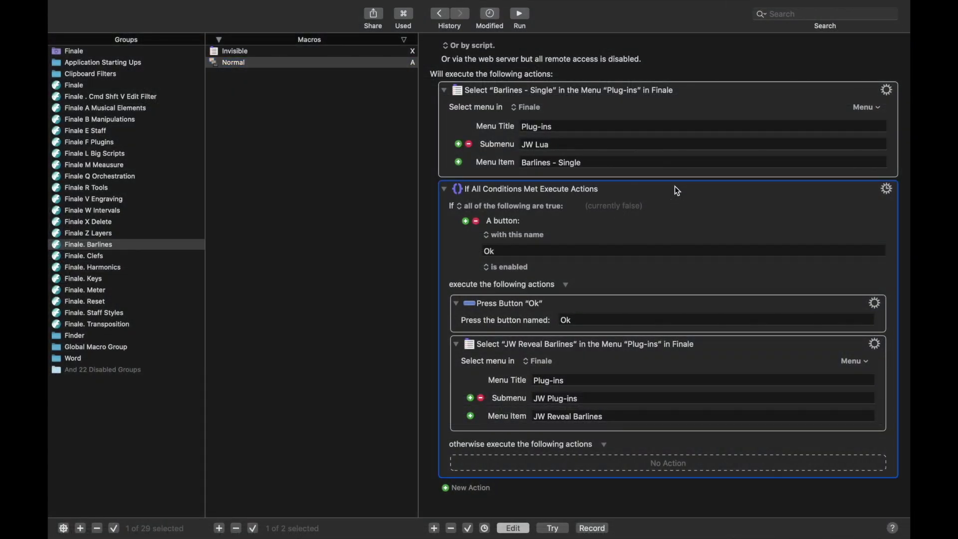
click(363, 51)
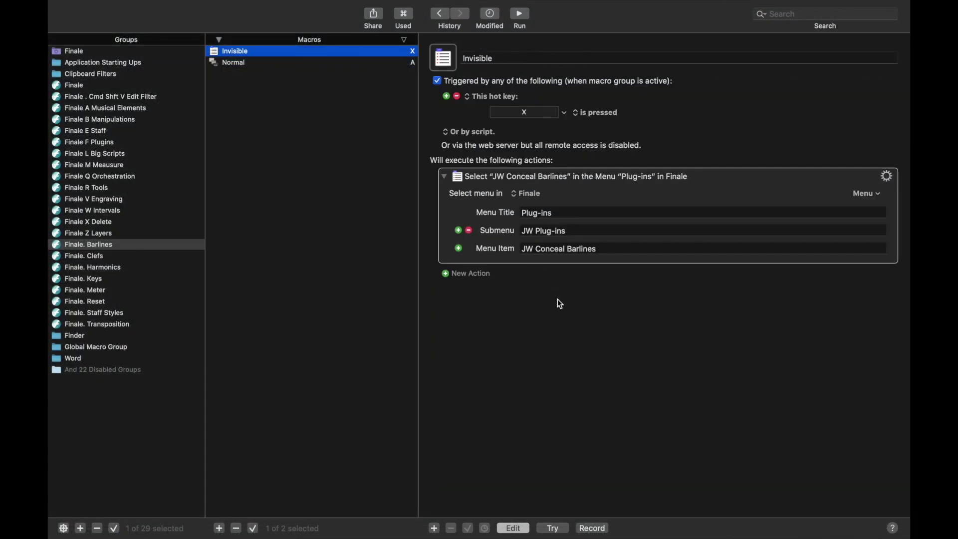
key(super+v)
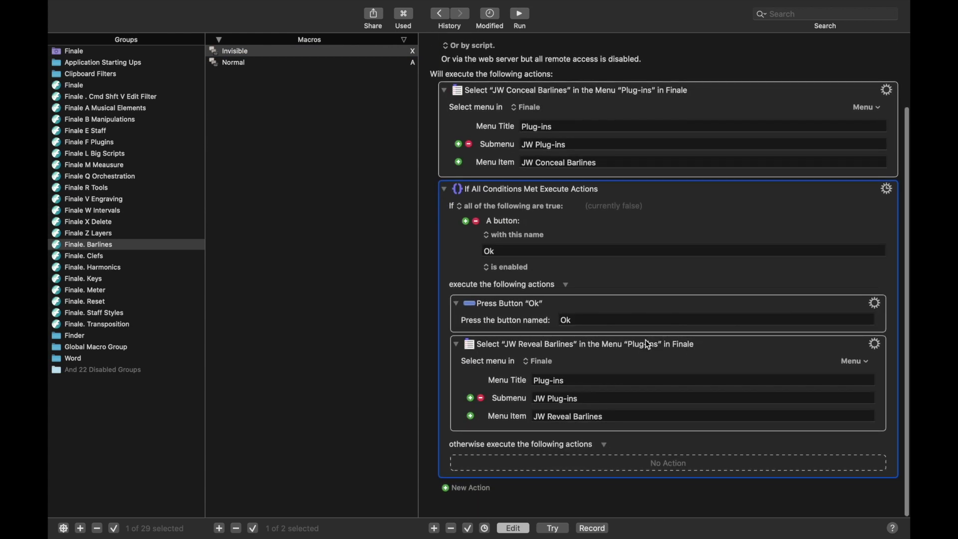
double_click(491, 251)
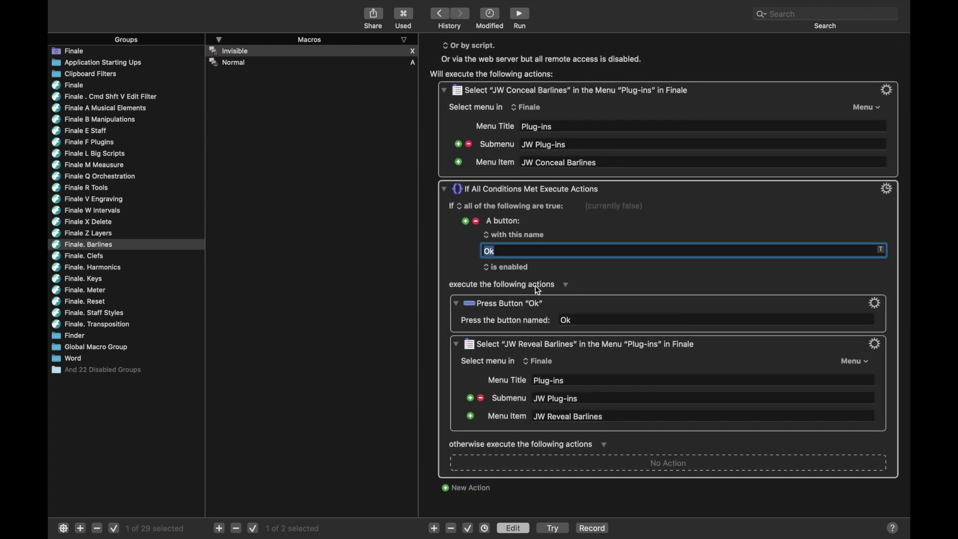
click(715, 356)
scroll(708, 350, up, 2)
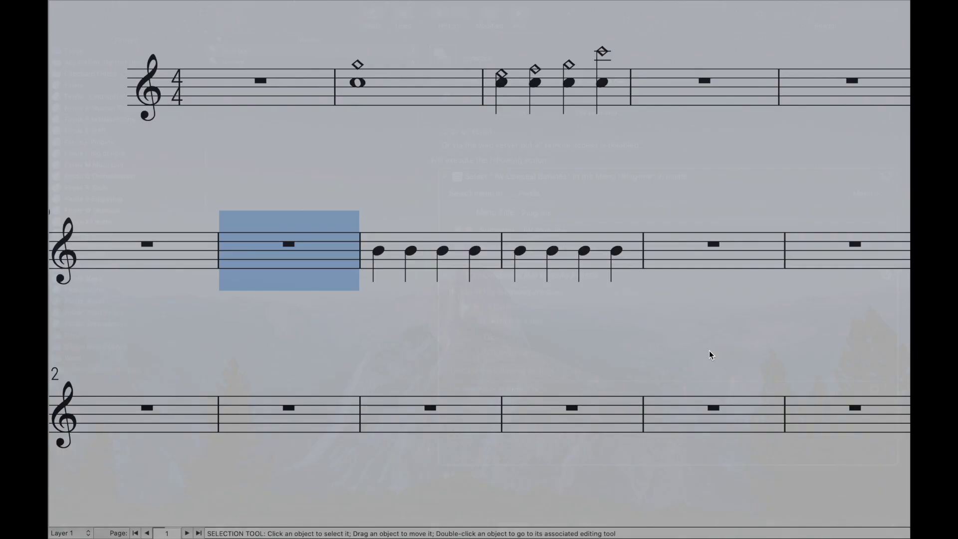
Switch to Finale and test the Invisible and Normal barline macros on the two measures of quarter notes.
key(ctrl+alt+b)
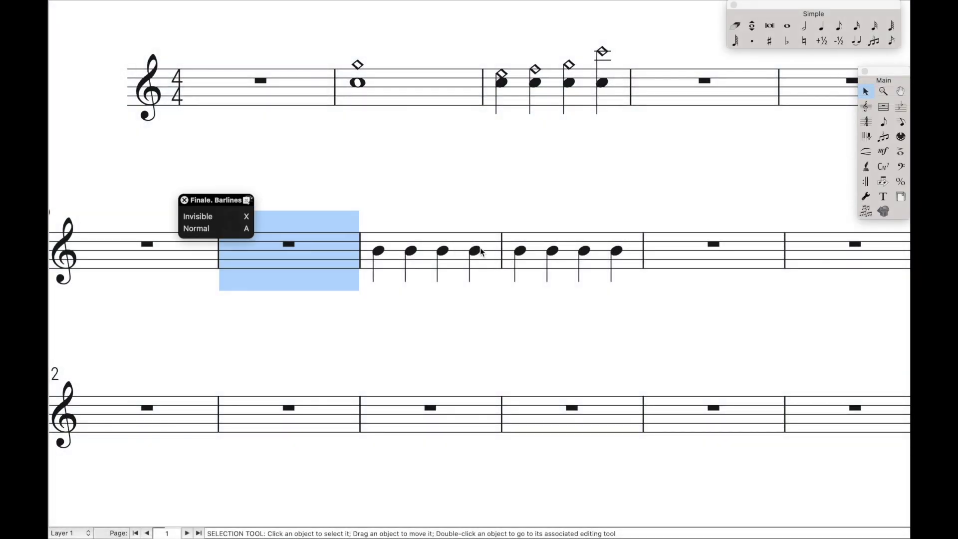
click(481, 251)
click(558, 230)
click(468, 251)
shift+click(586, 249)
key(ctrl+alt+b)
key(b)
key(i)
key(ctrl+alt+b)
key(b)
key(n)
key(Return)
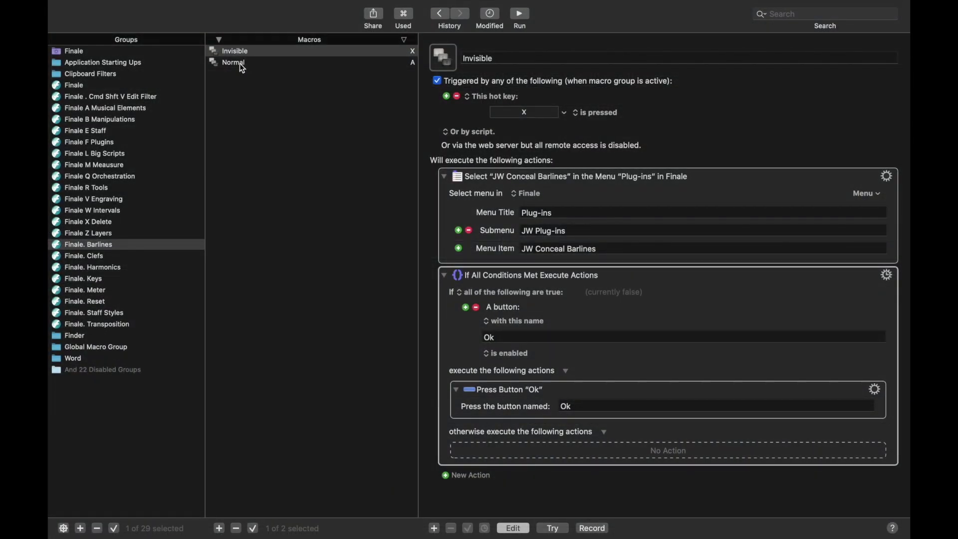
Duplicate the Normal macro in Keyboard Maestro as "Dashed", with hot key C and the menu item "Barlines - Dashed".
click(240, 65)
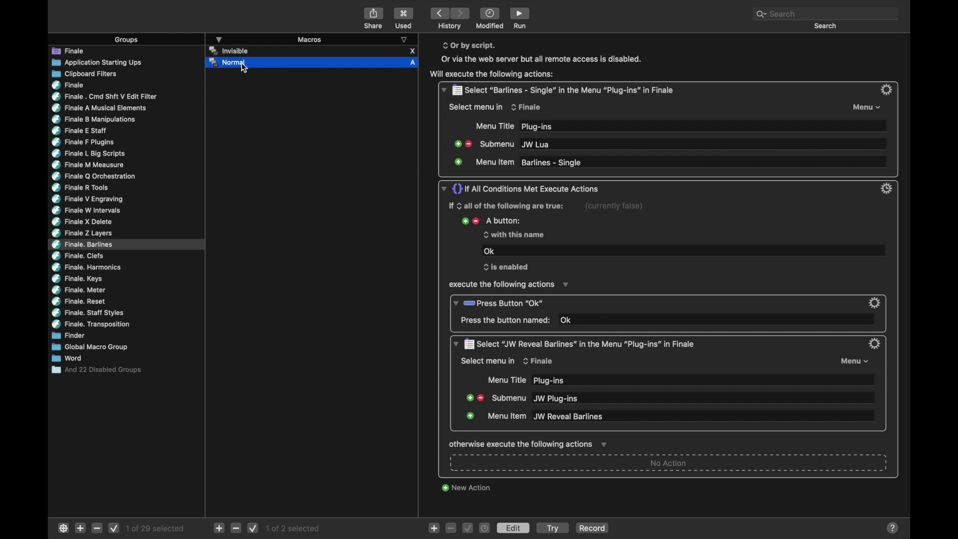
key(super+d)
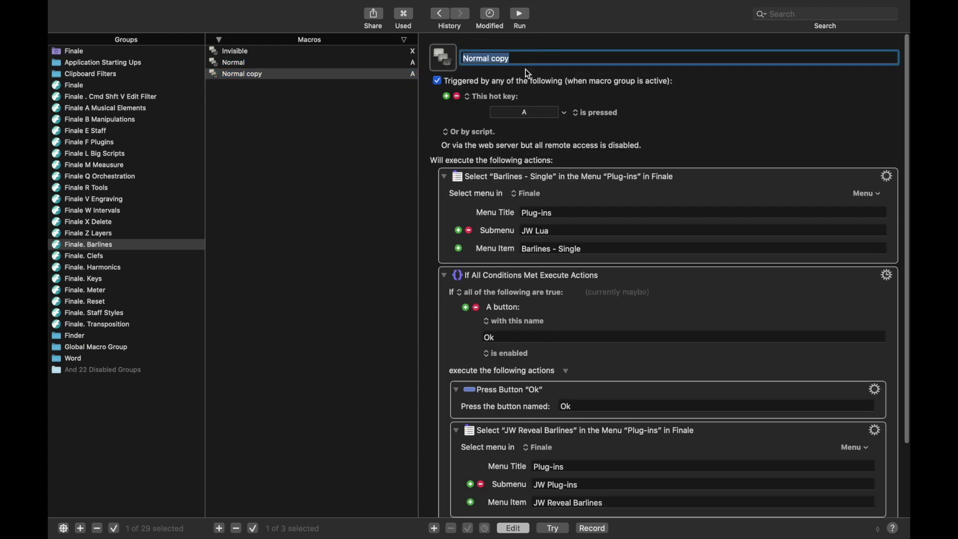
text(Dashed)
click(539, 113)
key(c)
double_click(569, 249)
text(Dashed)
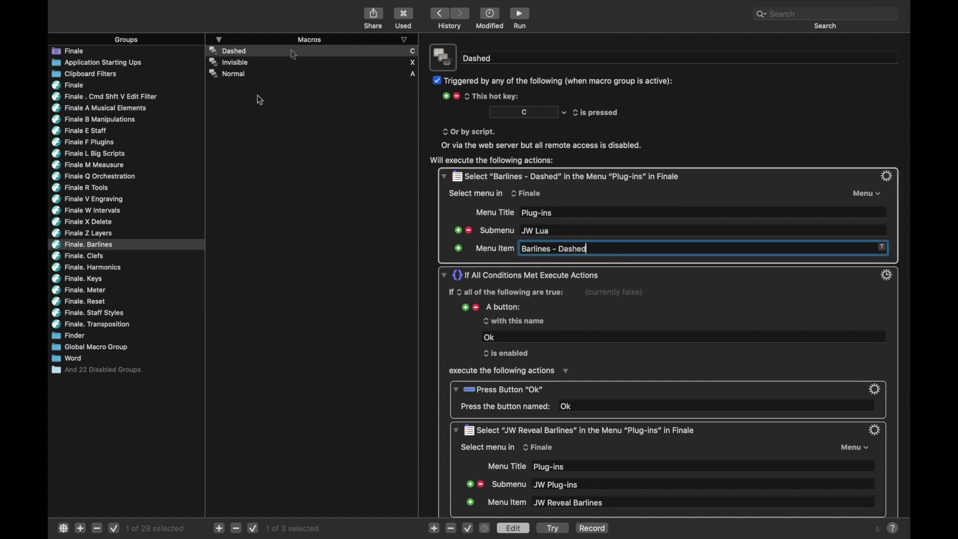
Duplicate the Dashed macro as "Double", with hot key Shift-D and the menu item "Barlines - Double".
click(289, 52)
key(super+d)
text(Double)
click(524, 111)
key(shift+d)
double_click(569, 249)
text(Double)
Duplicate the Double macro and set the hot key of both the copy and the original to plain D.
click(319, 65)
key(super+d)
click(500, 112)
key(d)
click(388, 65)
click(507, 112)
key(d)
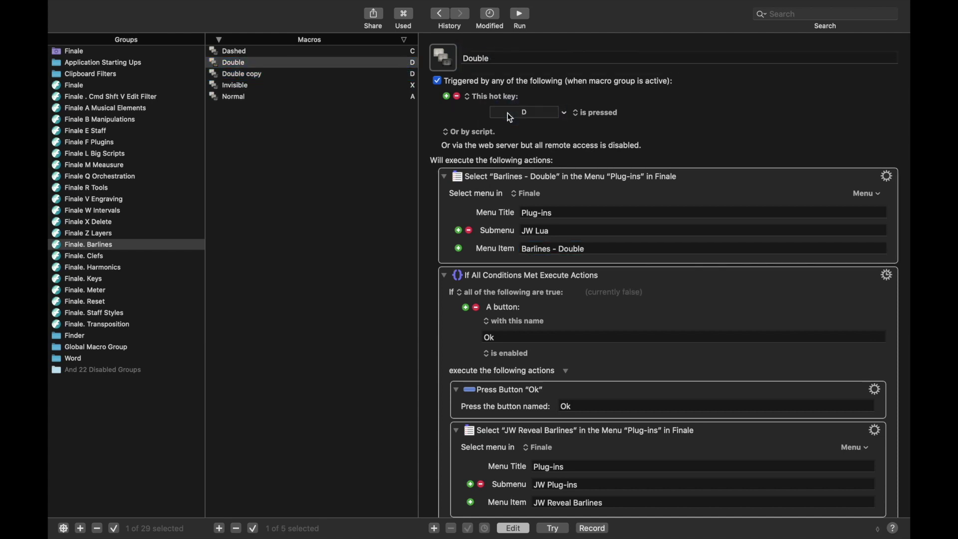
Rename the Double copy "Final", set its hot key to F and its menu item to "Barlines - Final".
click(400, 74)
click(567, 60)
text(Final)
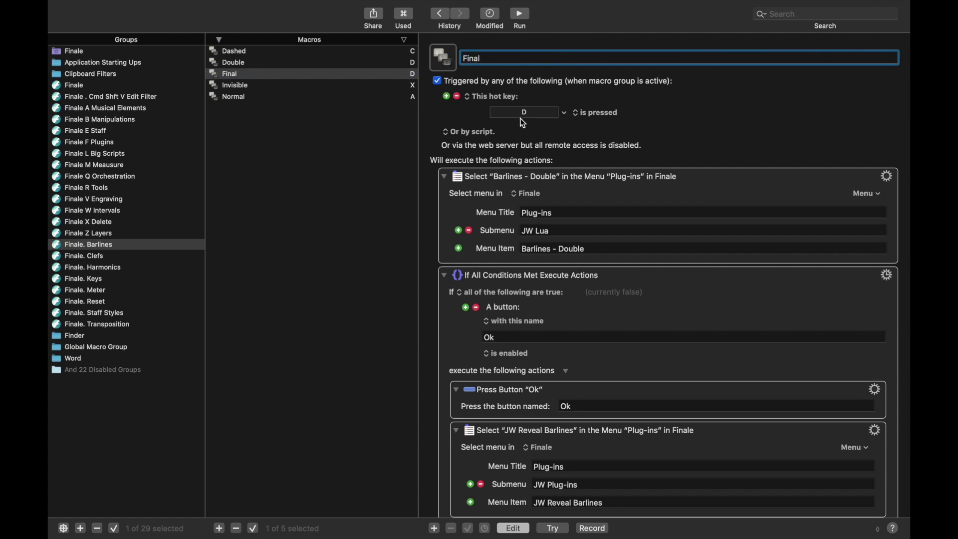
click(518, 112)
key(f)
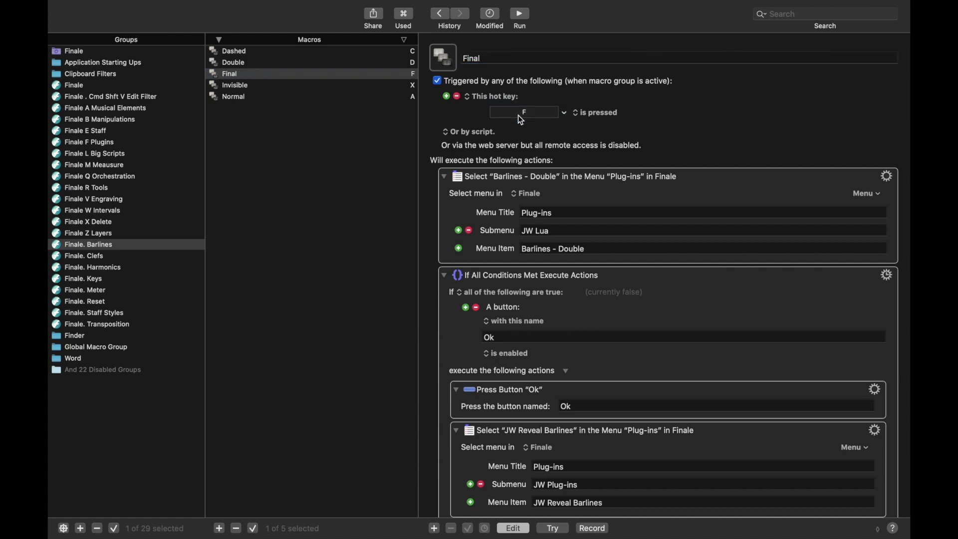
double_click(564, 248)
text(Fi)
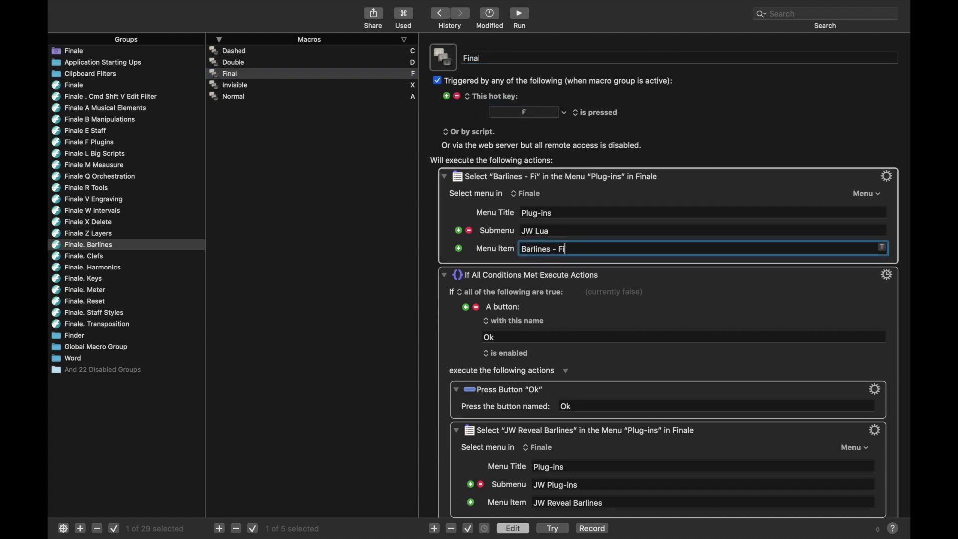
text(nal)
Duplicate the Final macro as "Solid", with hot key S and the menu item "Barlines - Solid".
click(263, 79)
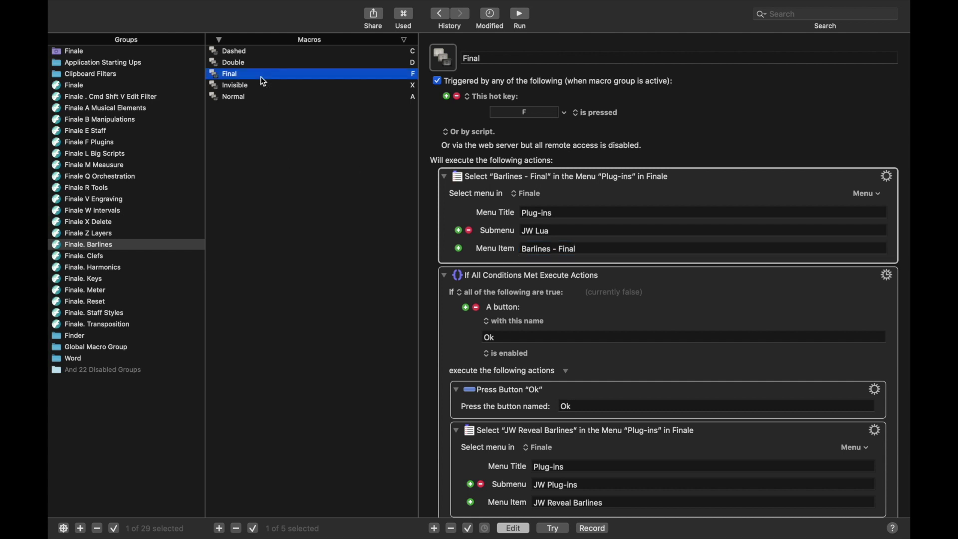
key(super+d)
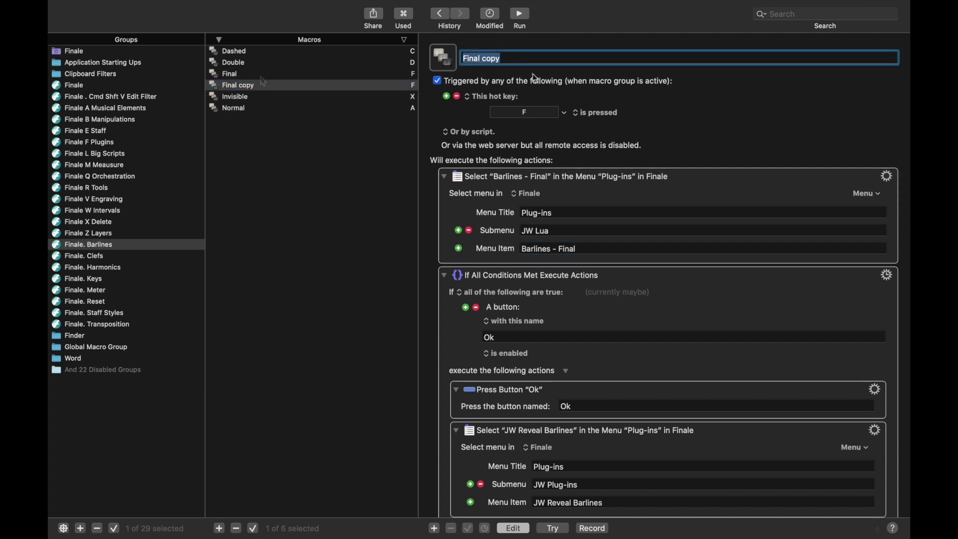
text(Solid)
click(525, 112)
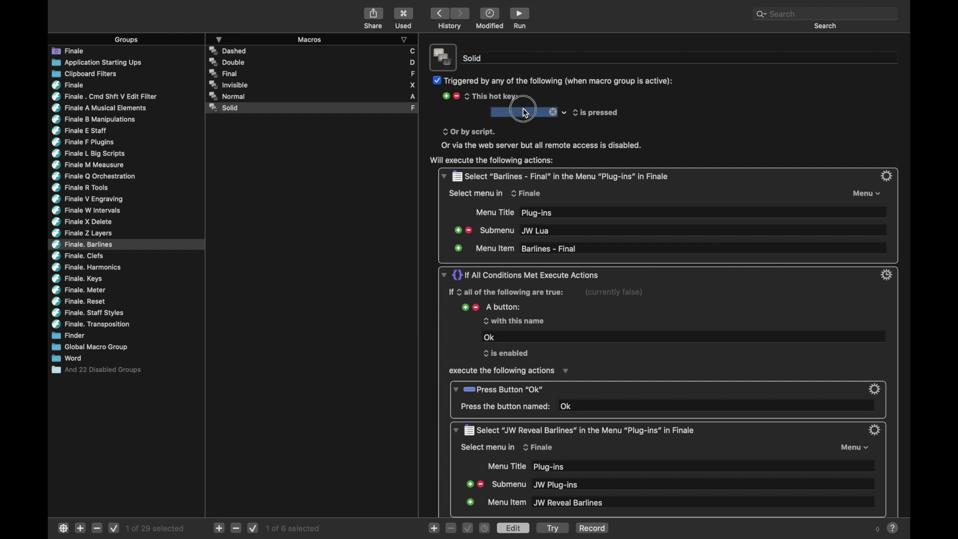
key(s)
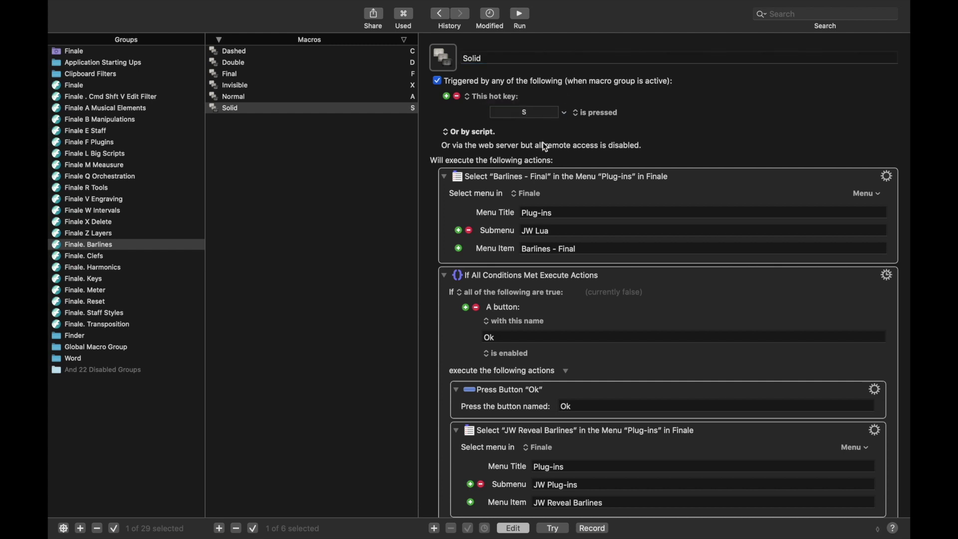
double_click(571, 246)
text(Solid)
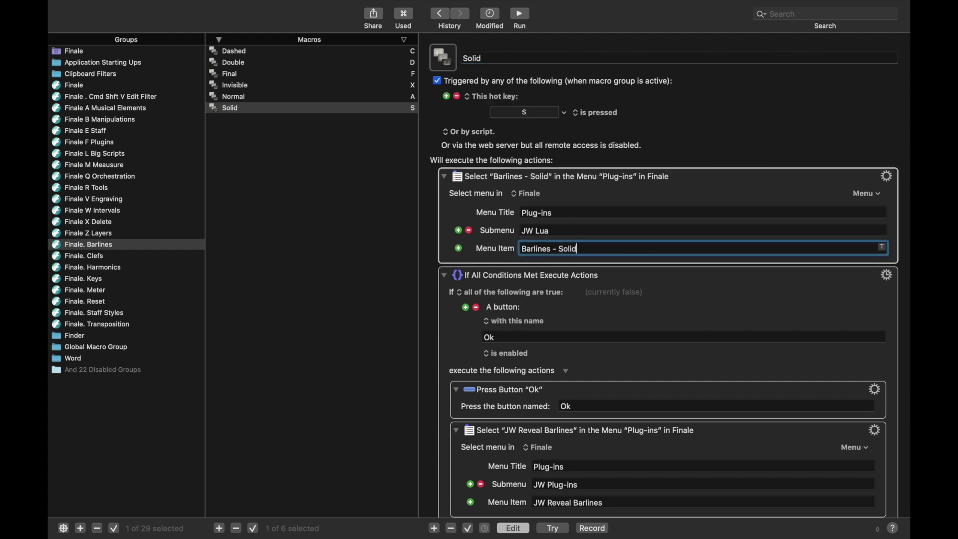
Duplicate the Solid macro as "Tick", with hot key E and the menu item "Barlines - Tick".
click(333, 110)
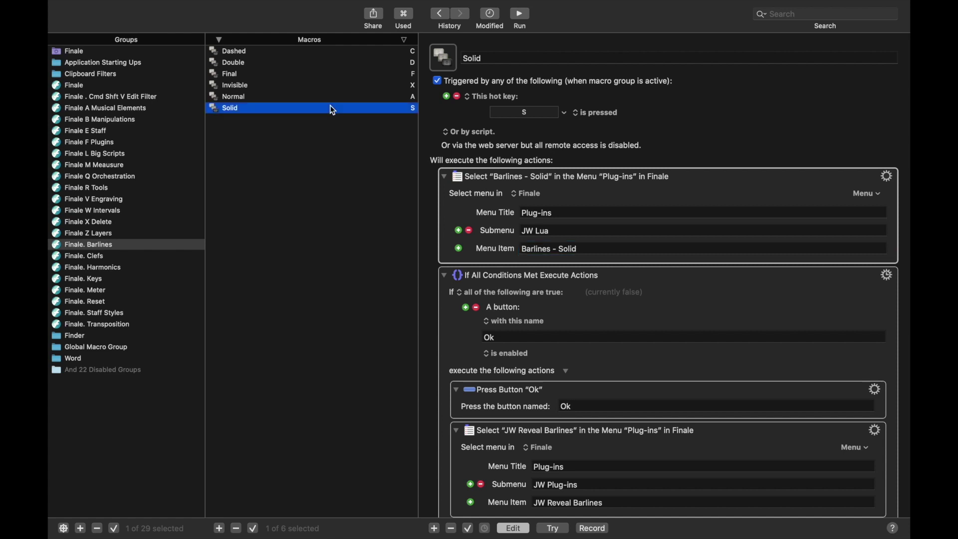
key(super+d)
text(Tick)
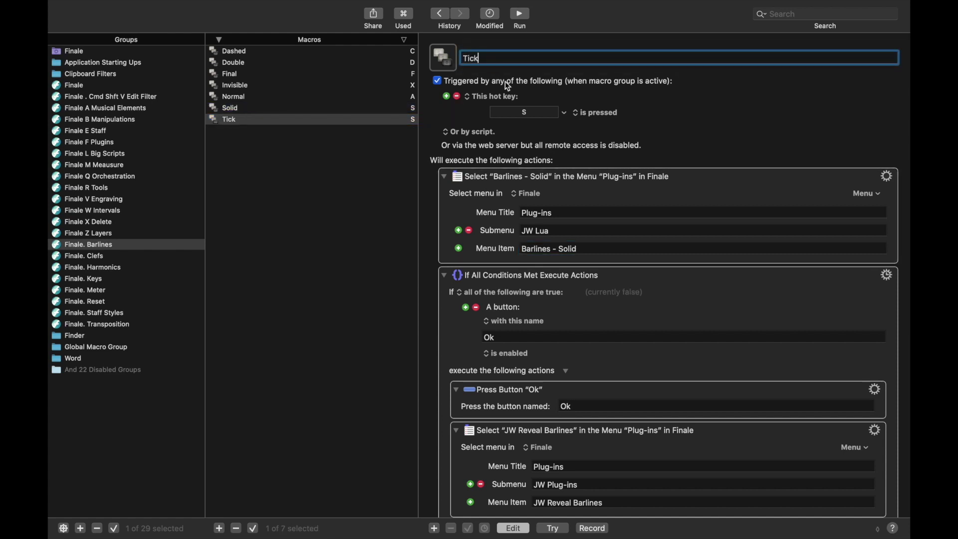
click(525, 107)
key(e)
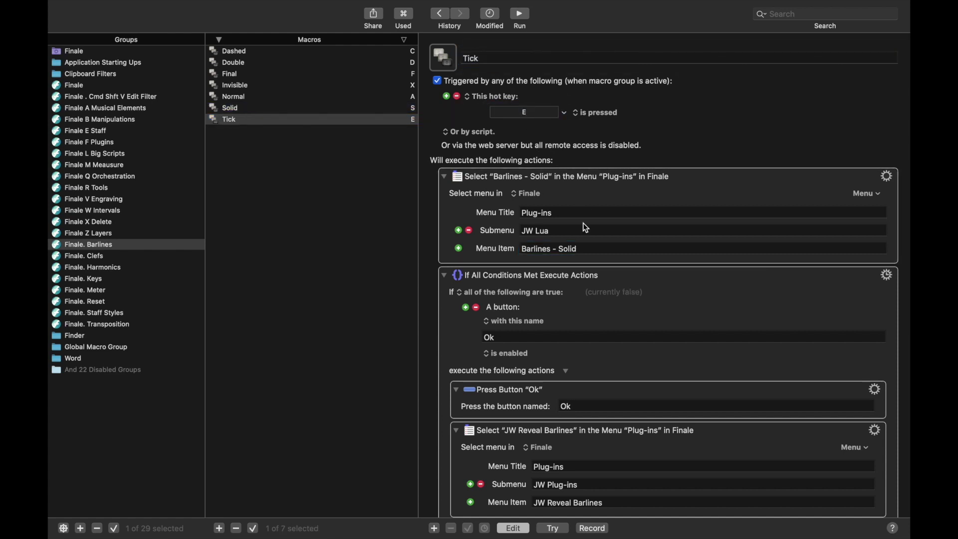
double_click(571, 249)
text(Tick)
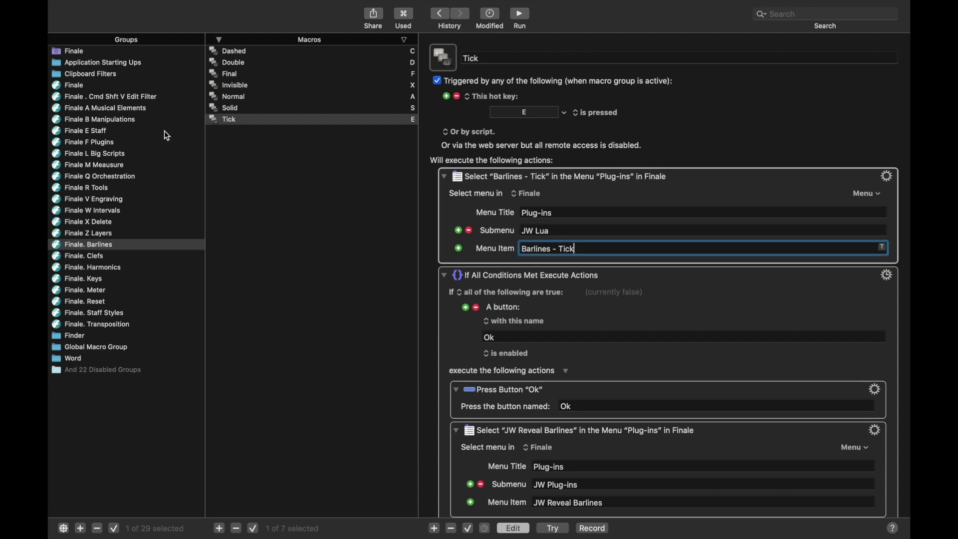
Create a macro named "Delete Bottom Note" in the Finale B Manipulations group and give it the hot key R.
click(146, 121)
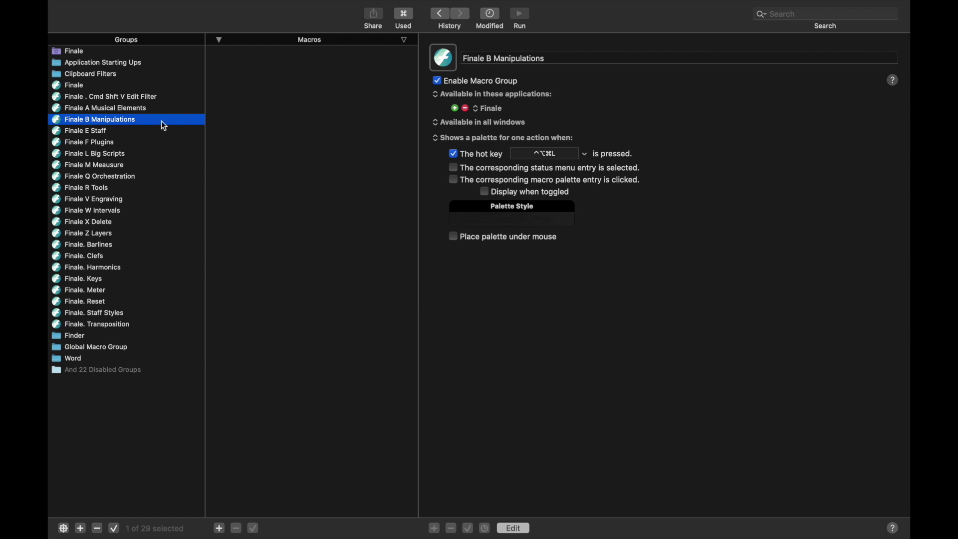
click(219, 528)
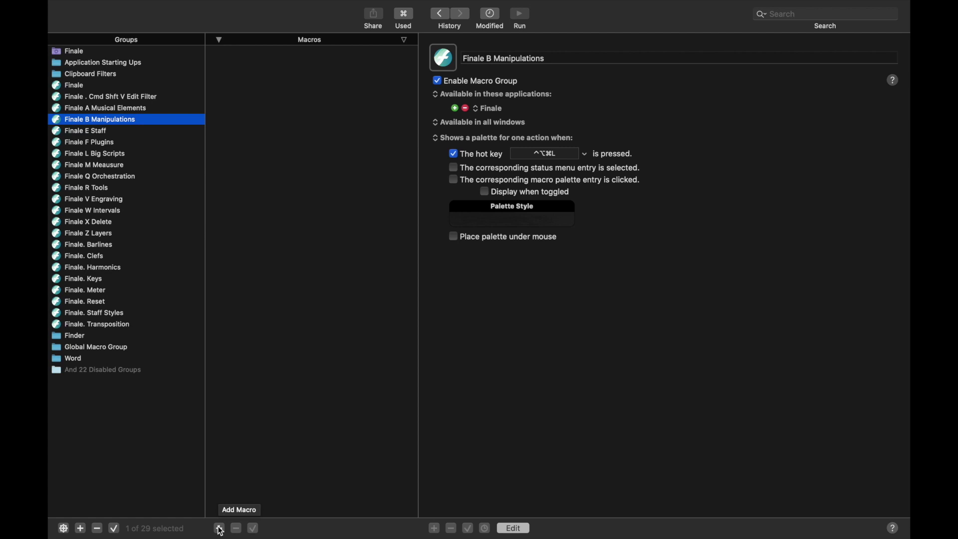
click(219, 529)
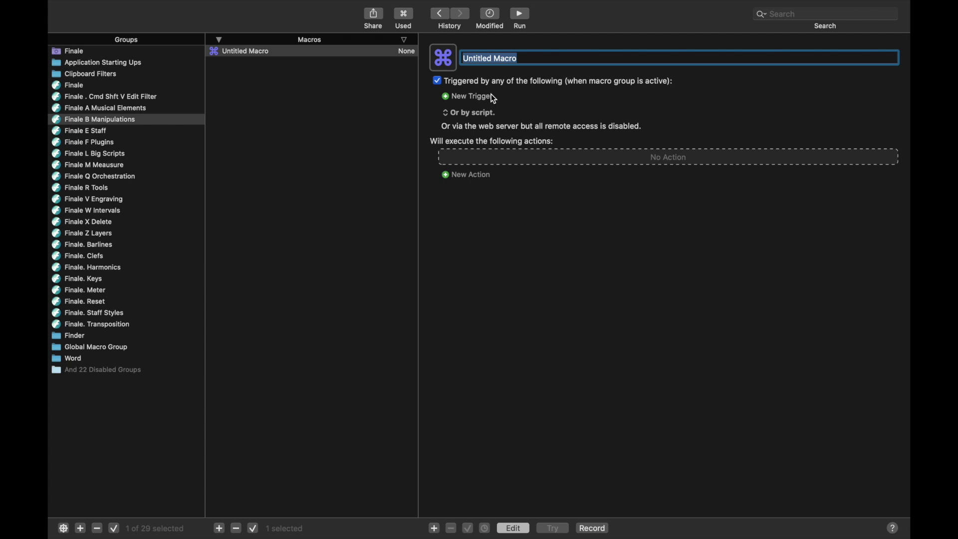
text(Delete Bottom Note)
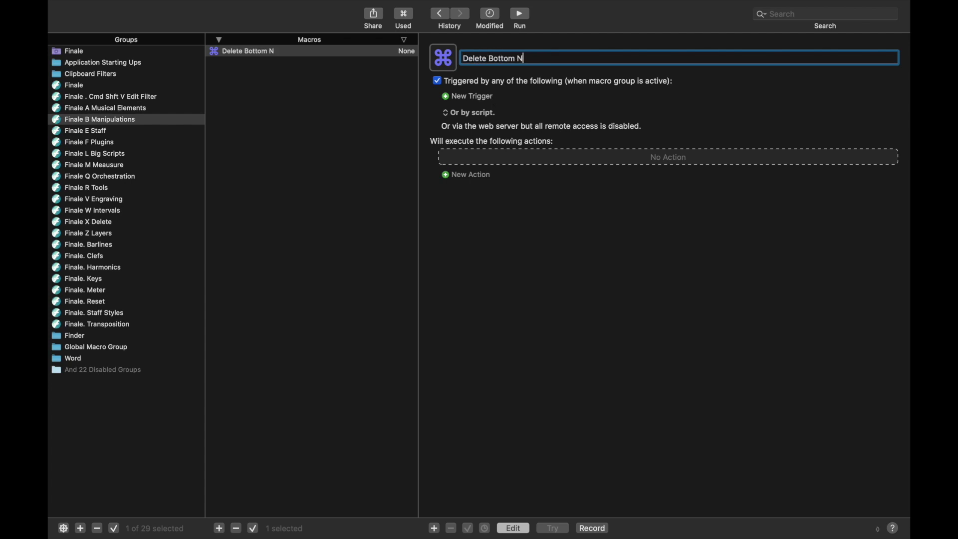
click(473, 98)
click(473, 97)
key(r)
Add a menu-item action to the macro selecting "Chord Line - Delete Bottom Note" under Finale's Plug-ins, JW Lua.
click(472, 194)
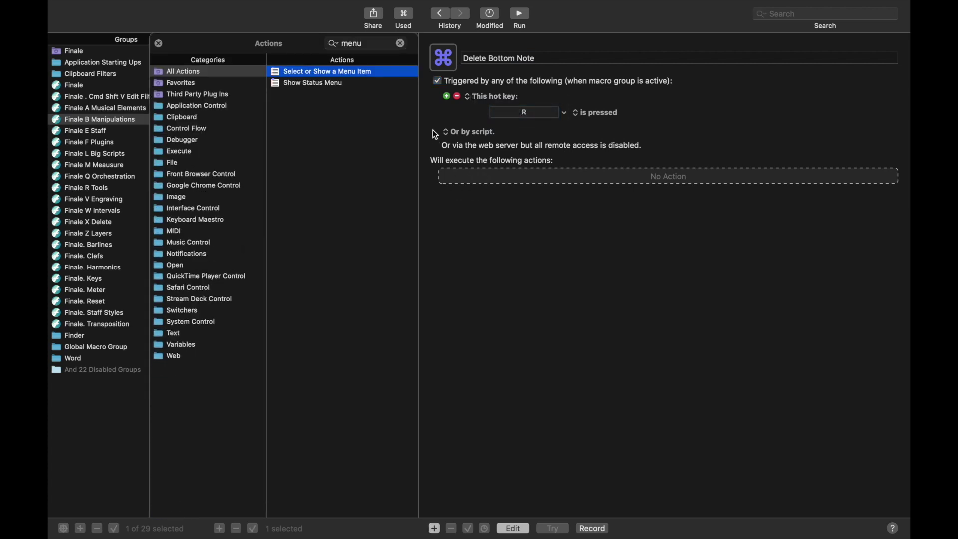
double_click(394, 73)
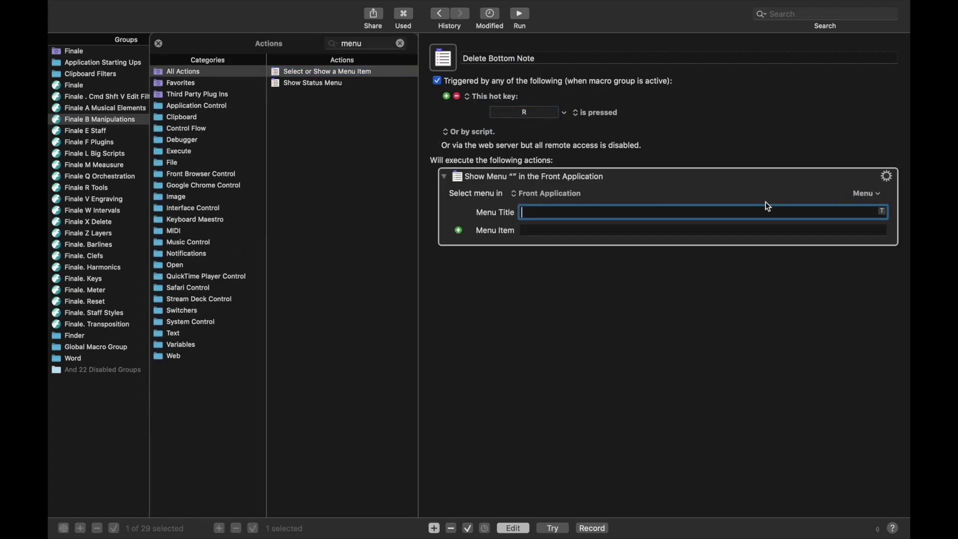
click(881, 195)
mouse_move(843, 227)
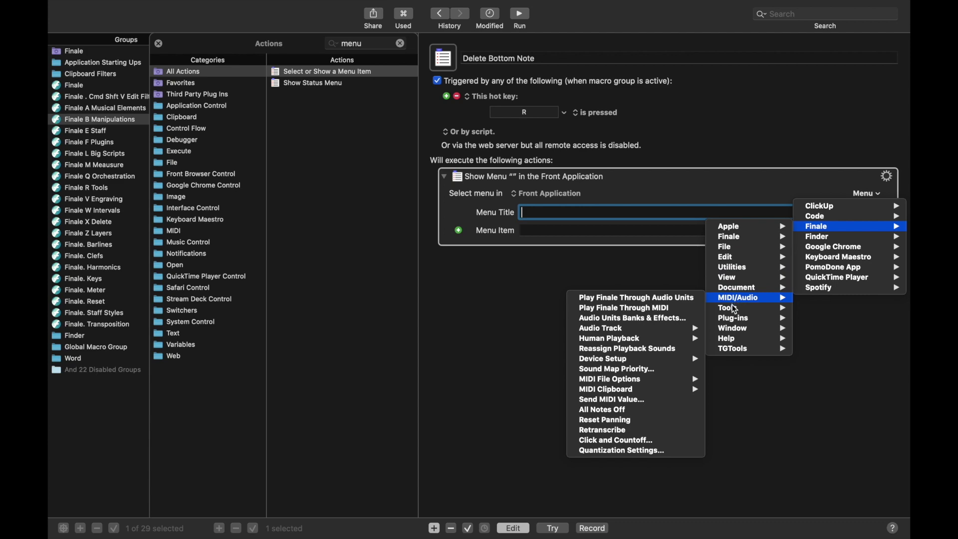
mouse_move(727, 316)
mouse_move(633, 358)
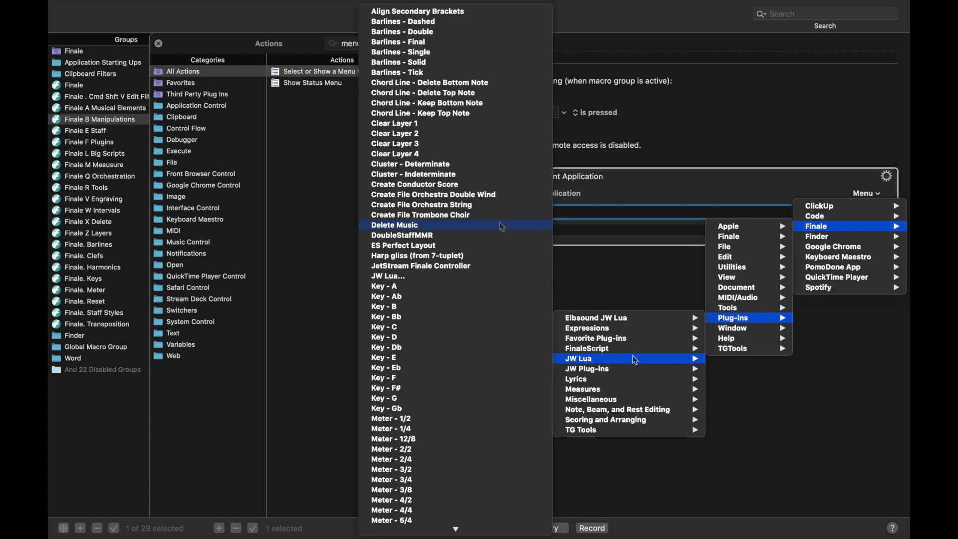
click(498, 87)
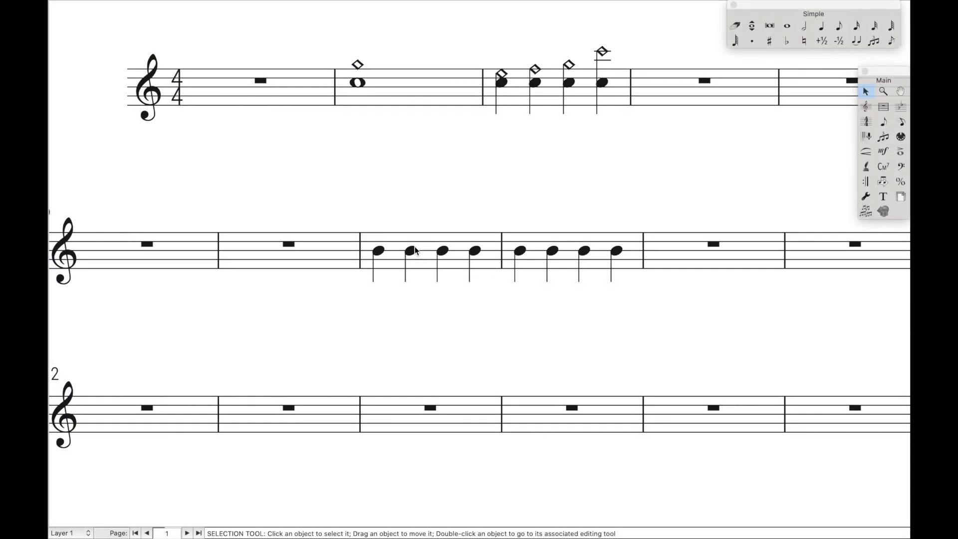
In the Finale score, select the two measures of harmonic chords in the first system to try out the Delete Bottom Note macro.
scroll(415, 246, right, 2)
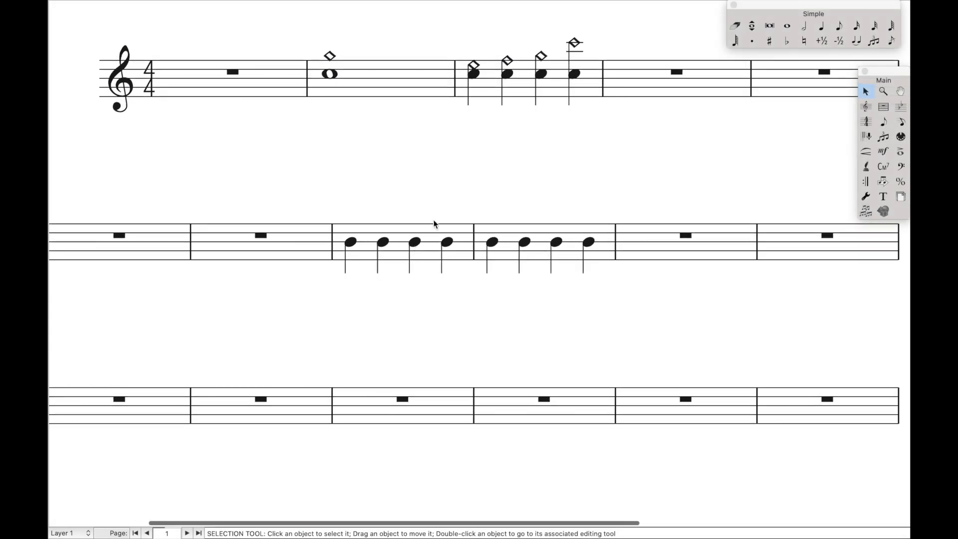
click(441, 94)
shift+click(518, 92)
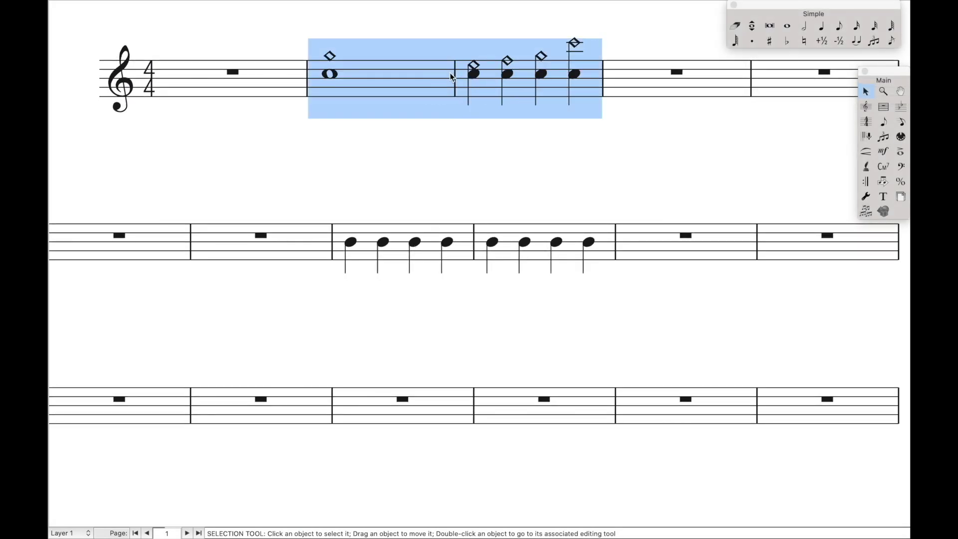
key(ctrl+alt+p)
key(Return)
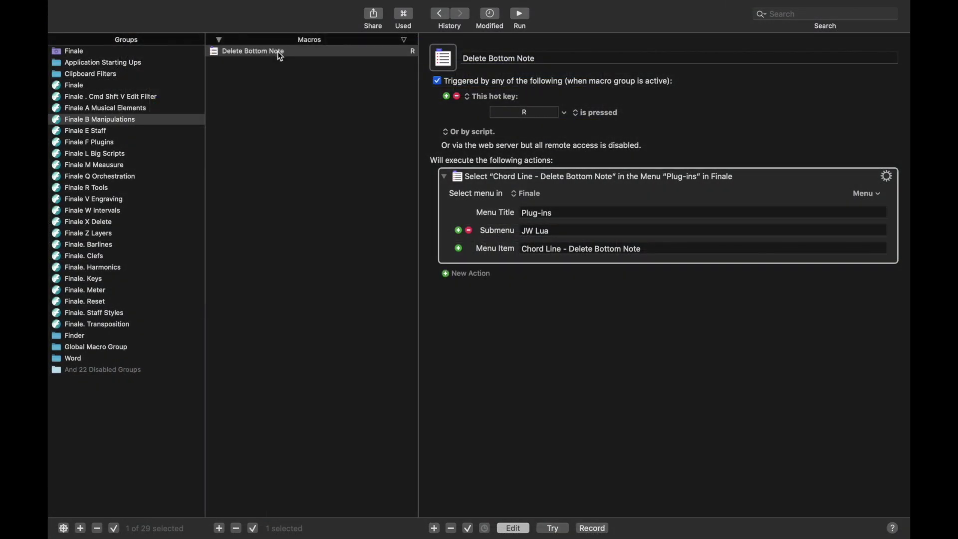
Switch to Keyboard Maestro and duplicate the Delete Bottom Note macro as "Delete Top Note".
click(281, 56)
key(super+d)
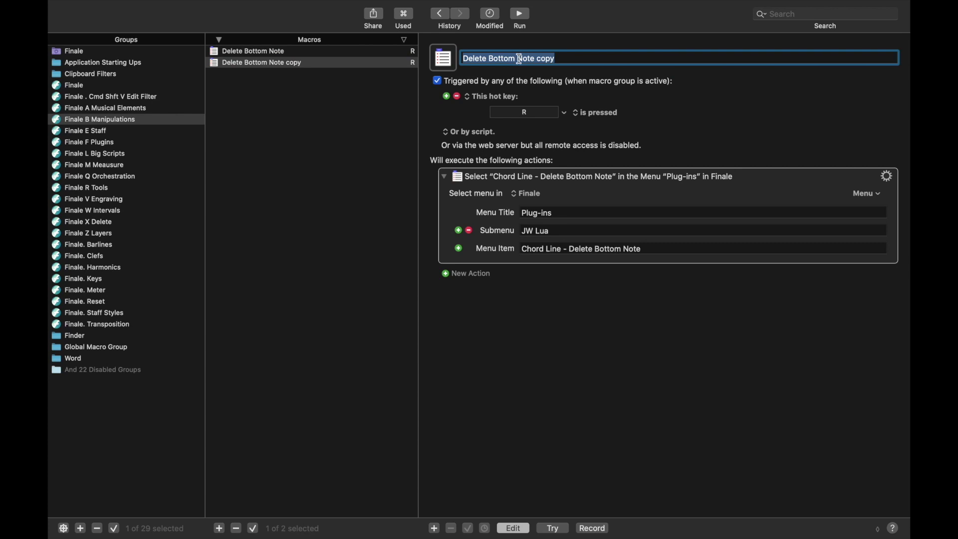
drag(489, 58, 558, 59)
text(Top N)
key(BackSpace)
key(BackSpace)
text(Note)
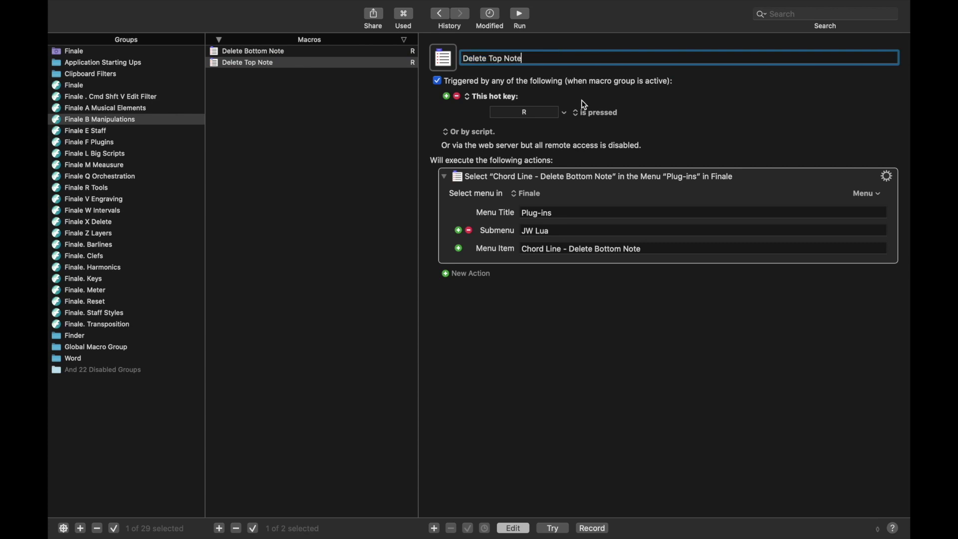
Give the Delete Top Note macro the hot key E and the menu item "Chord Line - Delete Top Note".
click(523, 113)
key(f)
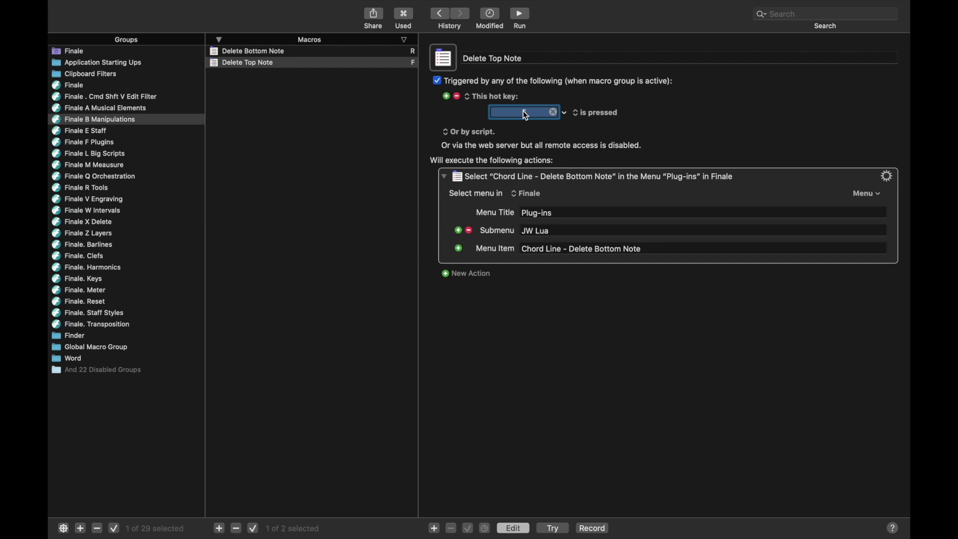
key(e)
click(587, 249)
double_click(601, 249)
text(Top)
Duplicate the Delete Top Note macro and name the copy "Keep Top Note".
click(306, 66)
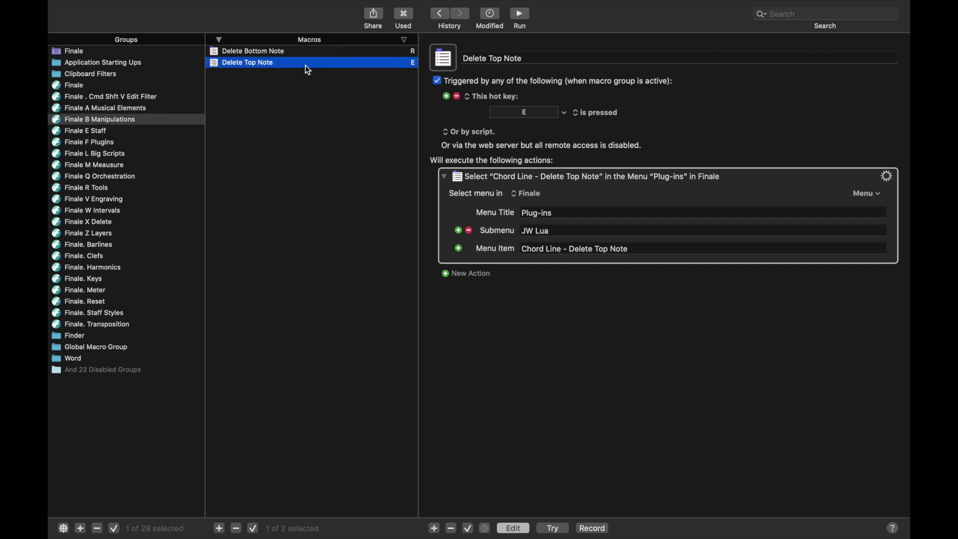
key(cmd+d)
double_click(476, 58)
text(Keep)
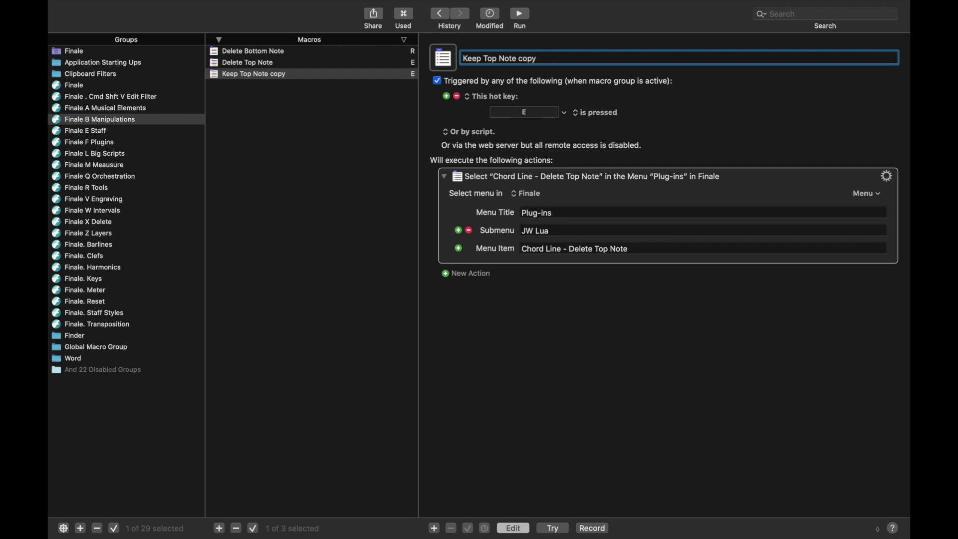
key(BackSpace)
key(BackSpace)
key(BackSpace)
key(BackSpace)
key(BackSpace)
Give the Keep Top Note macro the hot key Q and the menu item "Chord Line - Keep Top Note".
click(514, 116)
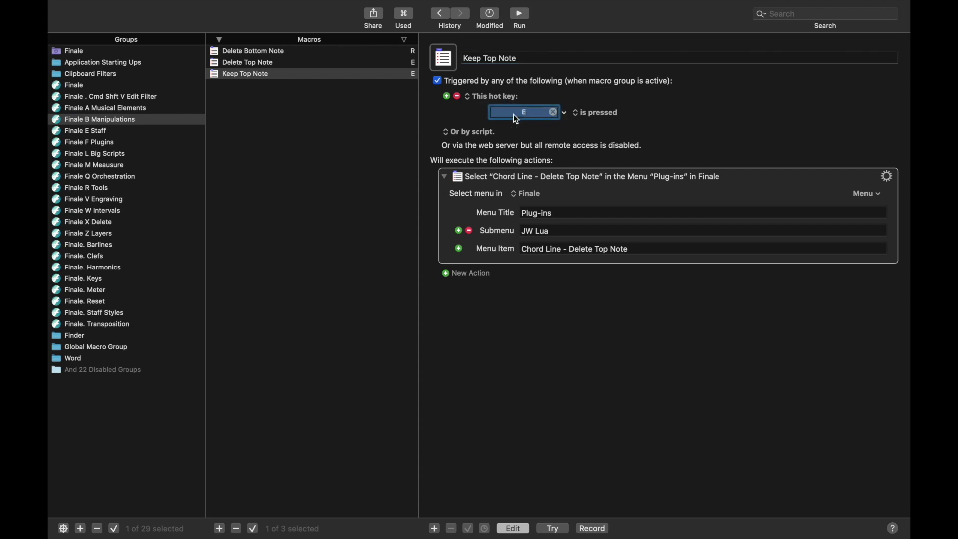
key(q)
double_click(594, 250)
text(Keep)
Duplicate the Keep Top Note macro and name the copy "Keep Bottom Note".
click(336, 73)
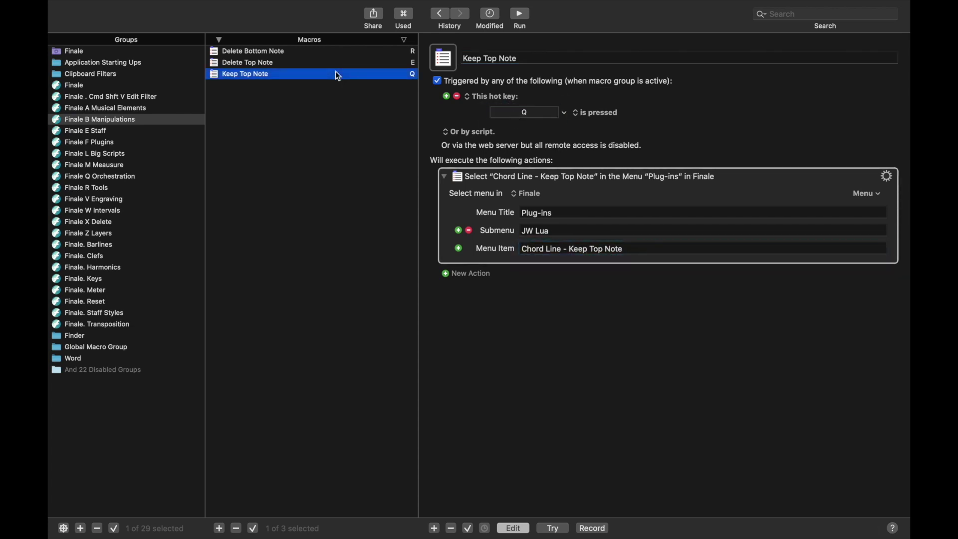
key(super+d)
double_click(487, 59)
text(Bottom)
key(super+Right)
key(BackSpace)
key(BackSpace)
key(BackSpace)
key(BackSpace)
key(BackSpace)
Give the Keep Bottom Note macro the hot key W and the menu item "Chord Line - Keep Bottom Note".
click(524, 118)
key(w)
double_click(599, 249)
text(Bottom)
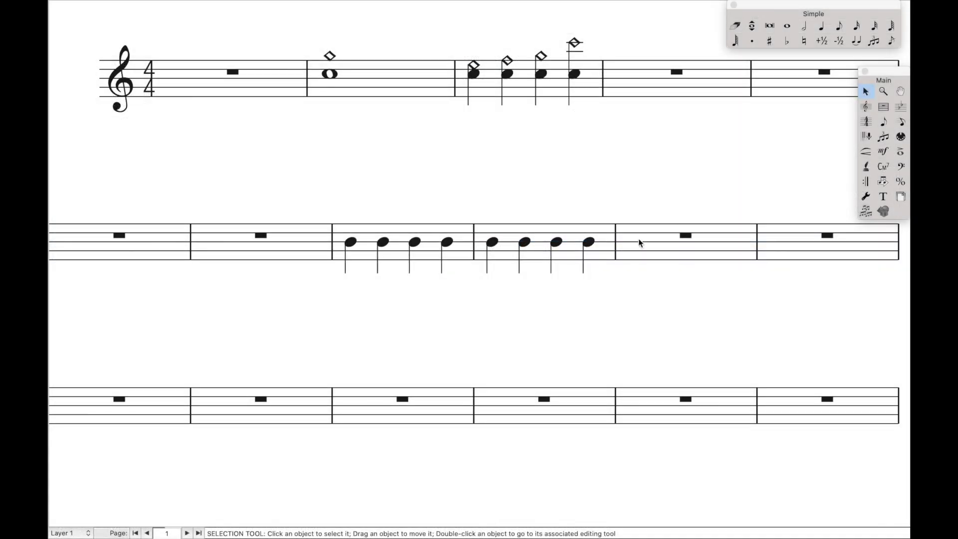
In Finale, enter a four-note quarter-note chord in the empty measure following the second system's quarter notes, and select that measure.
click(642, 242)
key(w)
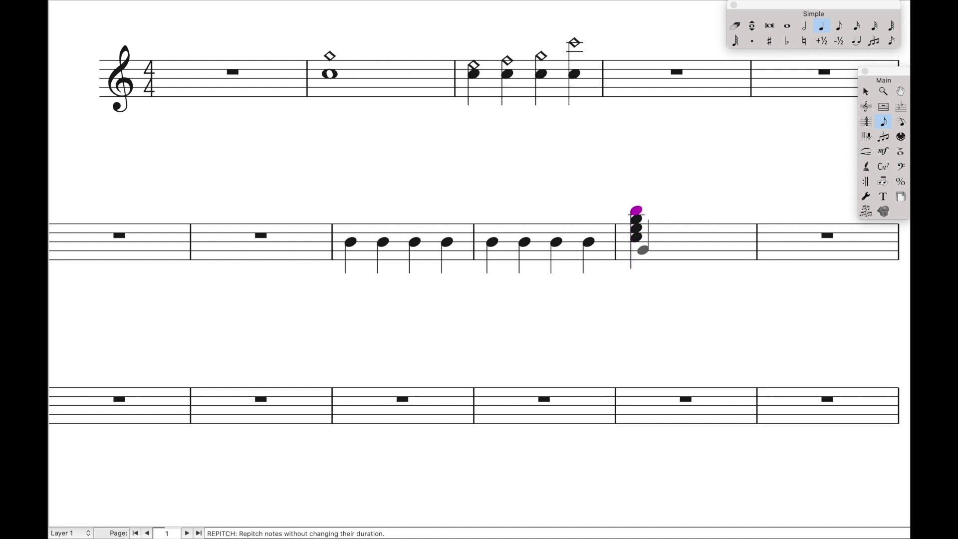
click(667, 235)
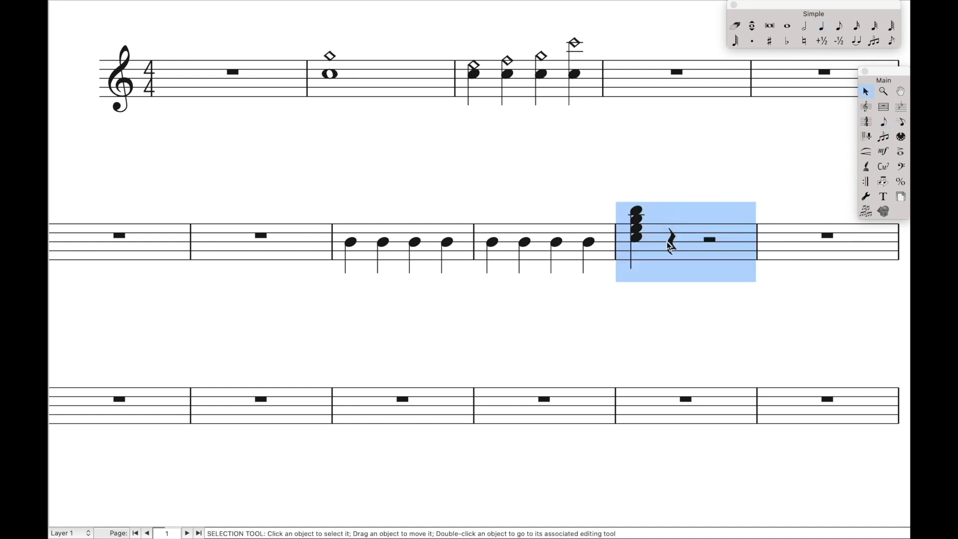
Test the Keep Top Note and Keep Bottom Note macros on the selected chord, undoing each change.
key(ctrl+b)
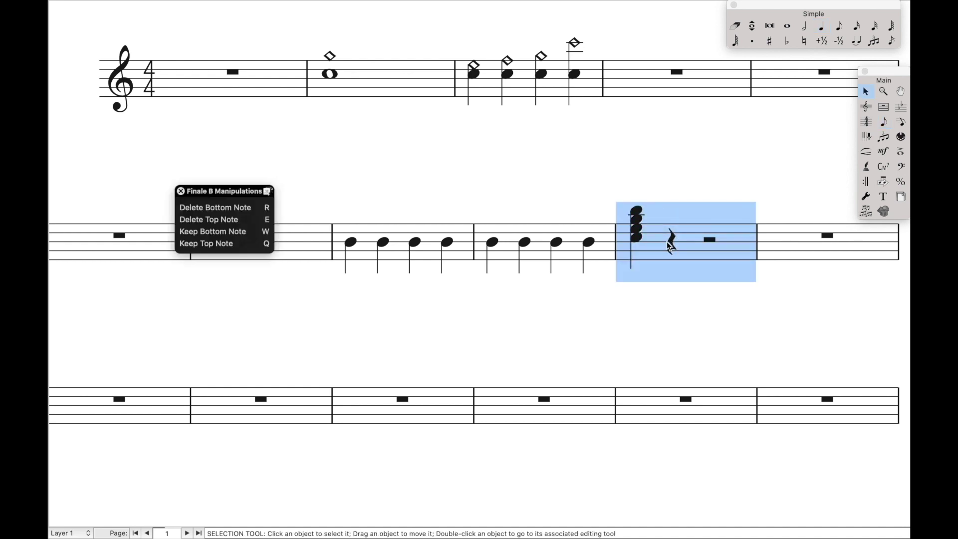
key(q)
key(super+z)
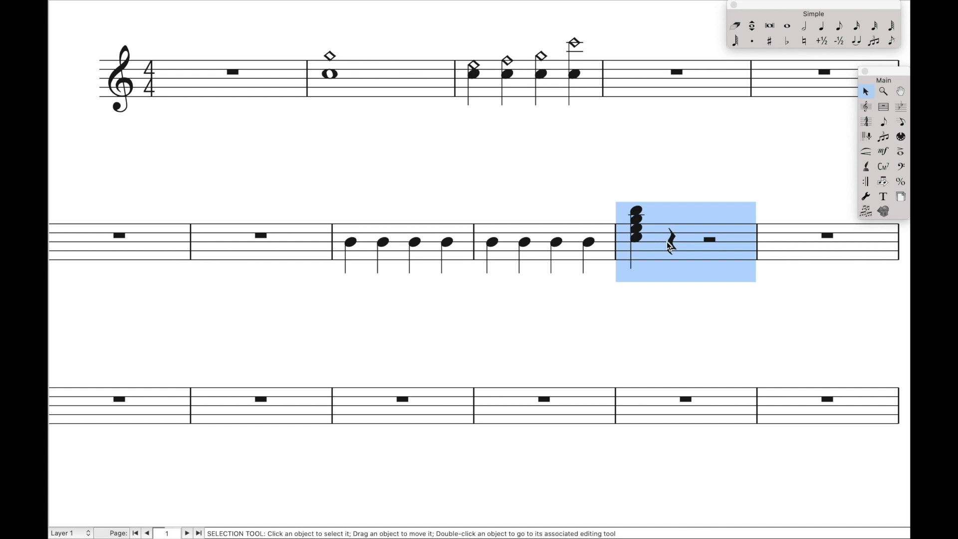
key(ctrl+b)
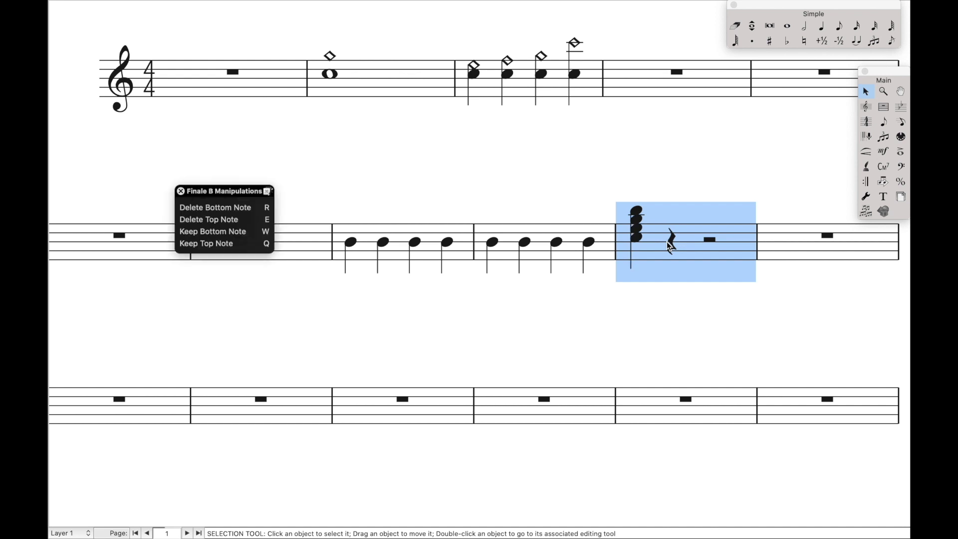
key(w)
key(super+z)
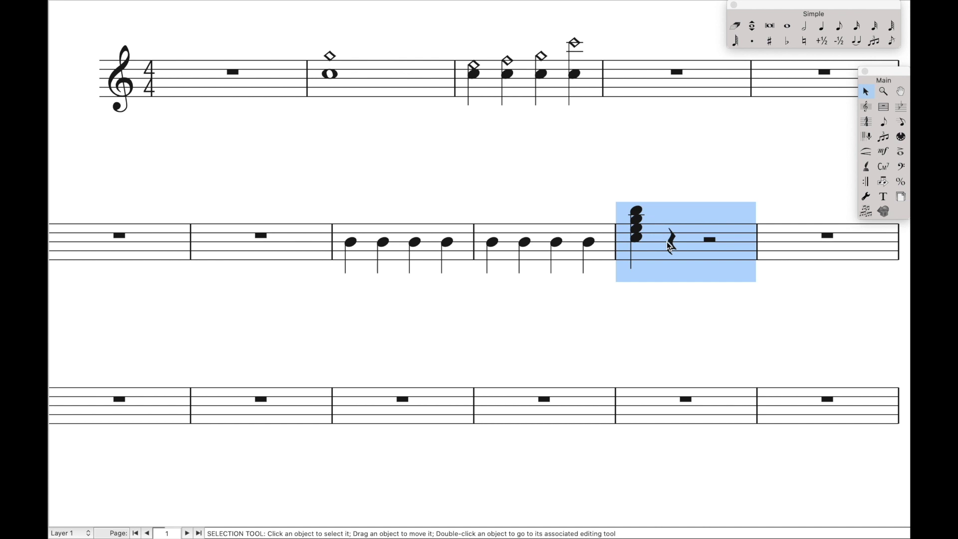
Test the Delete Bottom Note macro on the selected chord and undo it.
key(ctrl+b)
key(r)
key(super+z)
Remove the top note of the selected four-note chord with the Delete Top Note macro.
key(ctrl+b)
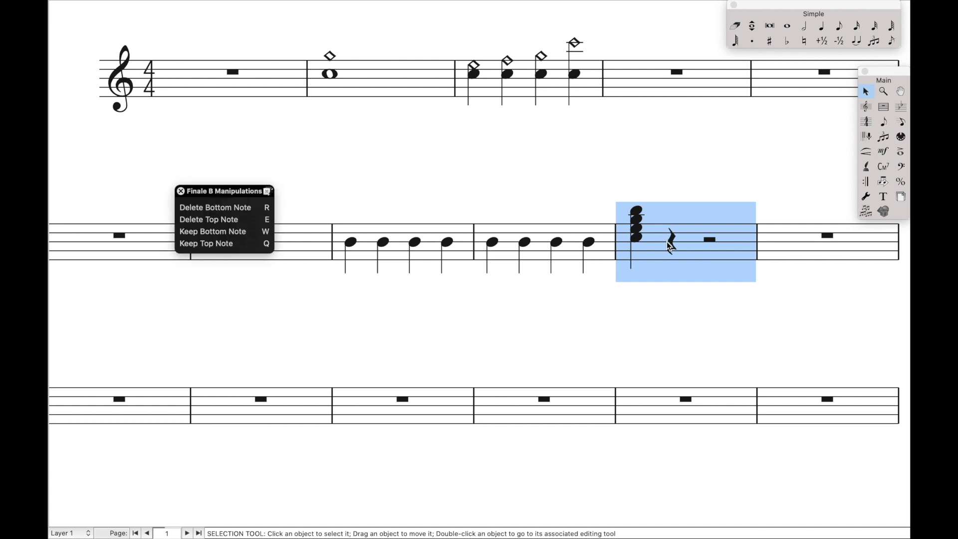
key(e)
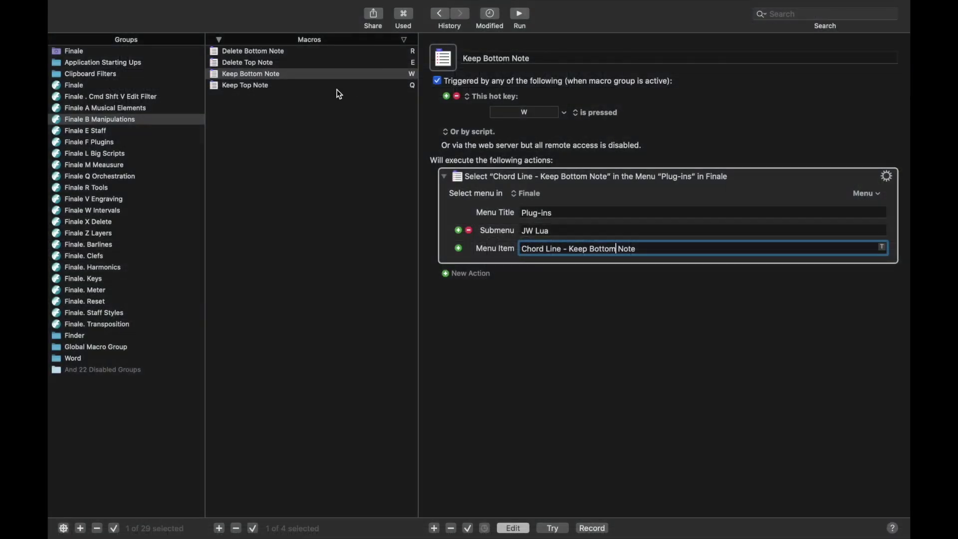
Back in Keyboard Maestro, duplicate the Keep Top Note macro as "Rotate Chord Up".
click(335, 88)
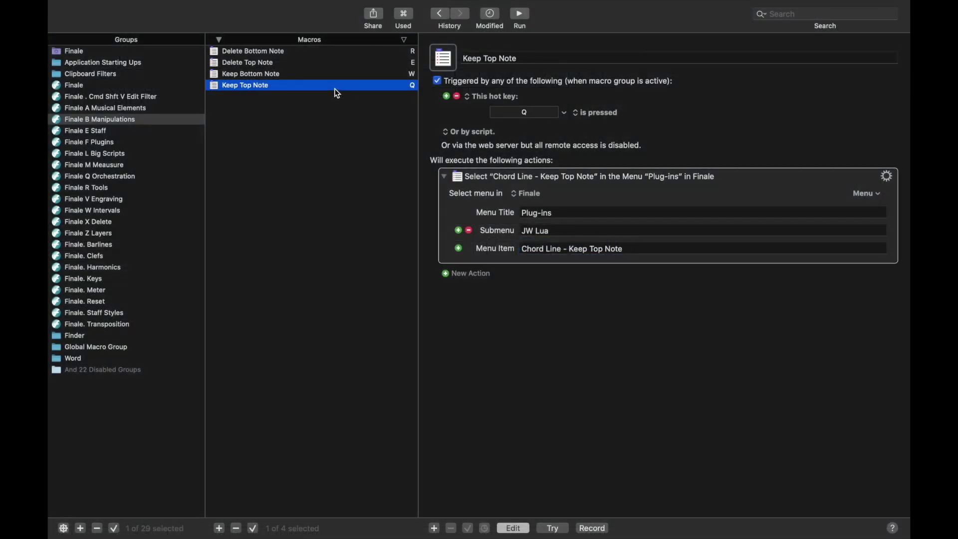
key(super+d)
text(Rit)
key(BackSpace)
key(BackSpace)
text(ot)
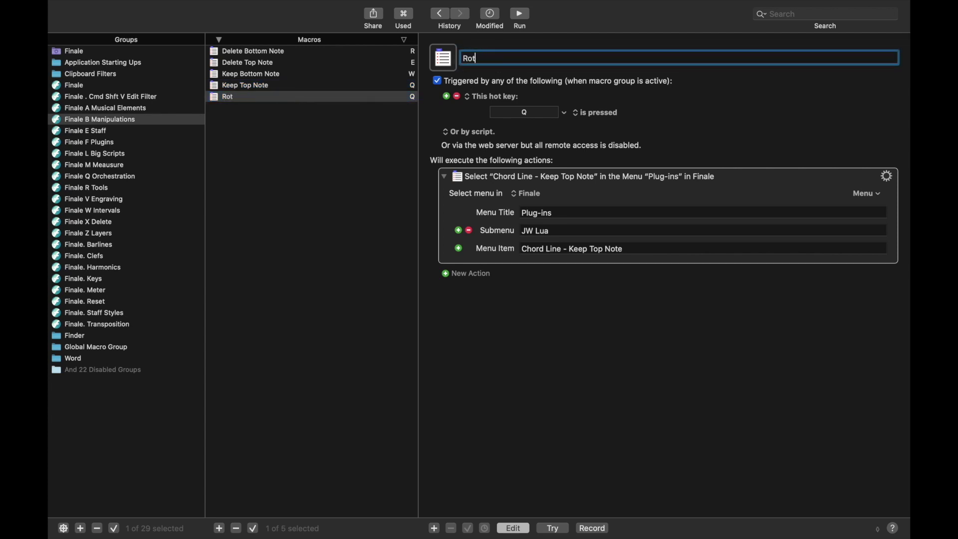
text(ate Chord Up)
Give the Rotate Chord Up macro the hot key F and the menu item "Rotate Chord Up".
click(532, 114)
key(f)
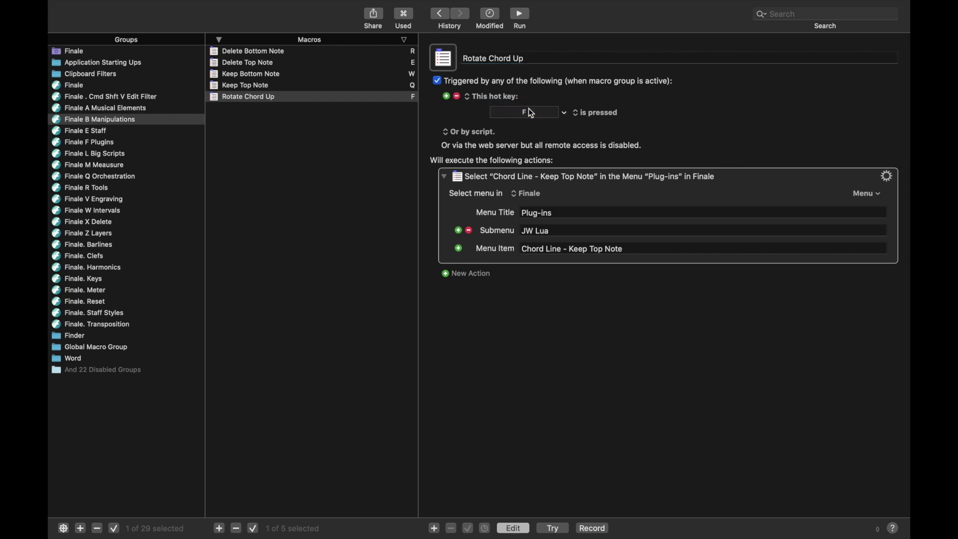
drag(570, 249, 592, 249)
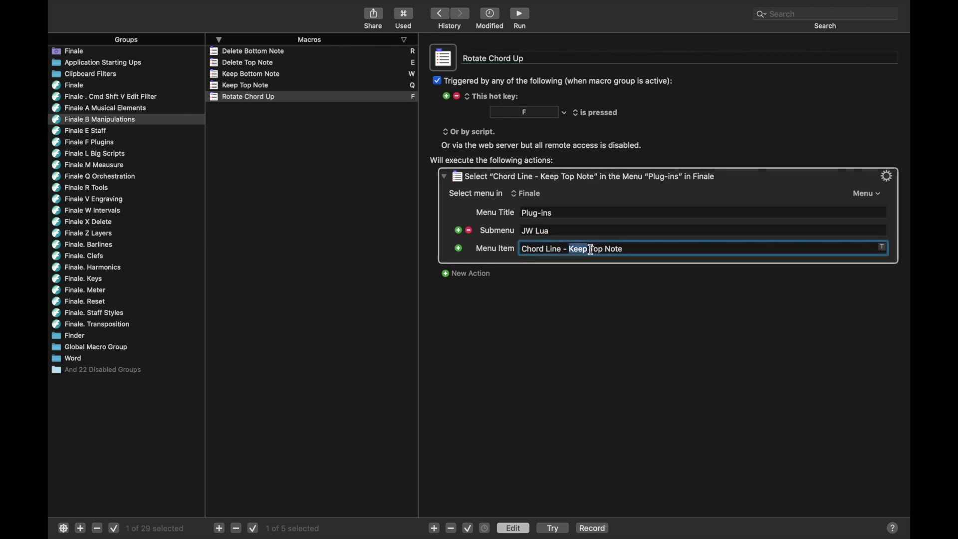
triple_click(592, 249)
text(Rotat)
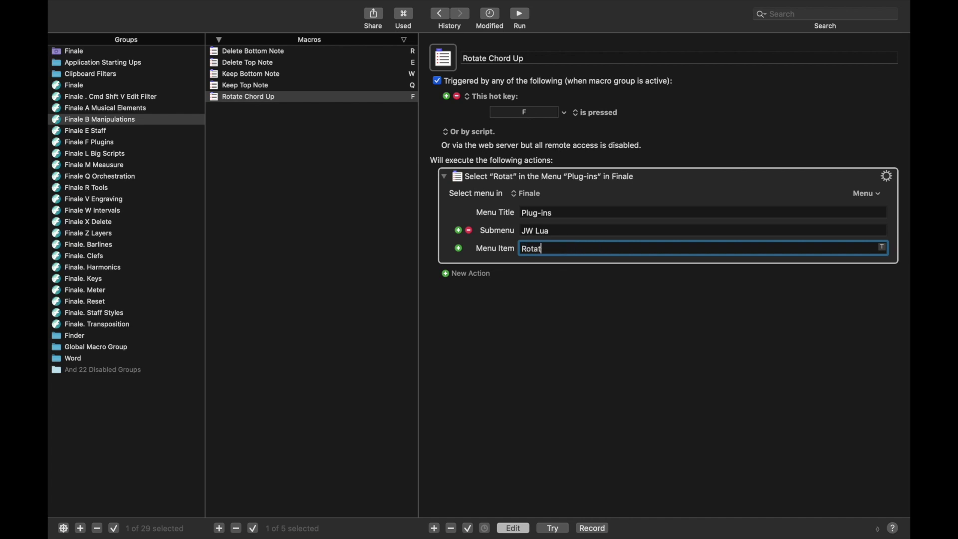
text(e Chord Up)
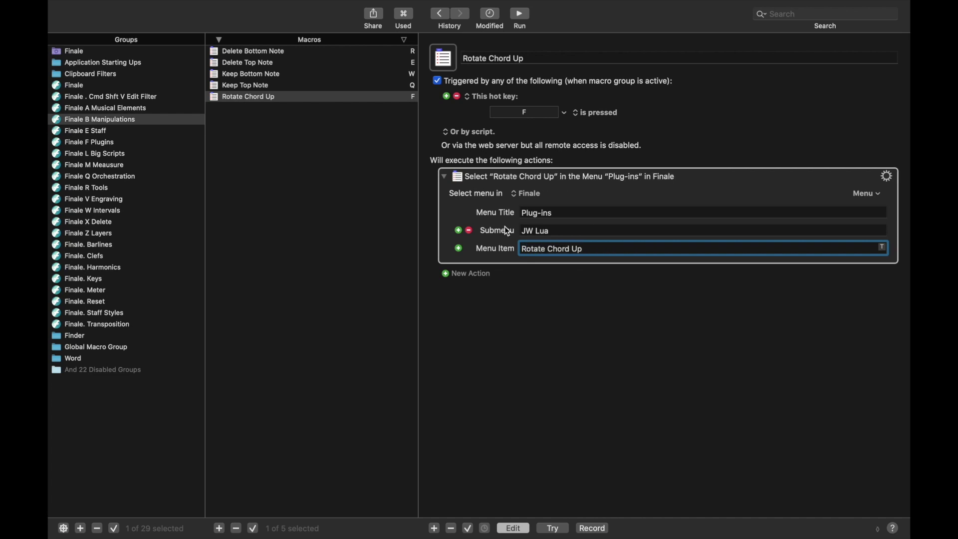
Duplicate the Rotate Chord Up macro and name the copy "Rotate Chord Down".
click(339, 96)
key(super+d)
click(515, 61)
drag(515, 61, 546, 60)
text(Down)
Give the Rotate Chord Down macro the hot key D and the menu item "Rotate Chord Down".
click(533, 115)
key(d)
click(572, 250)
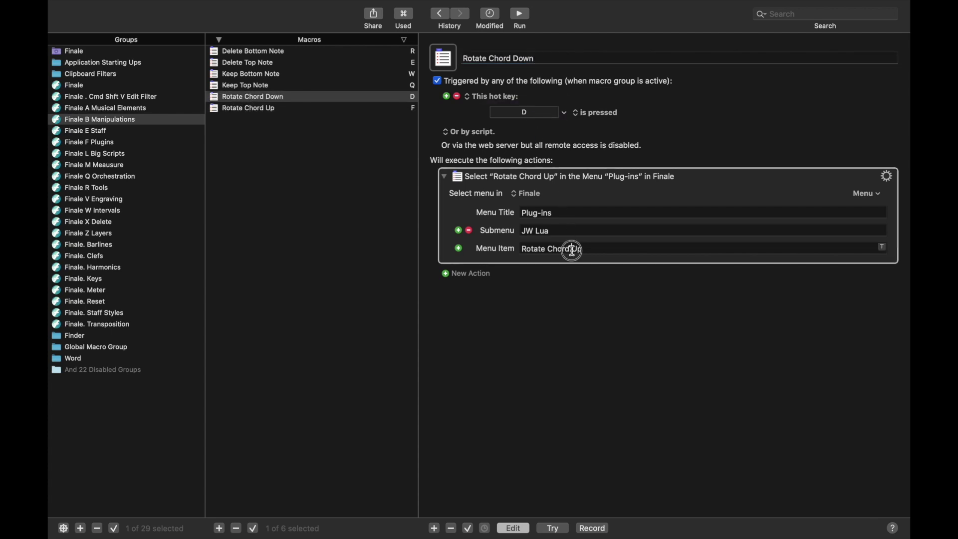
text(Down)
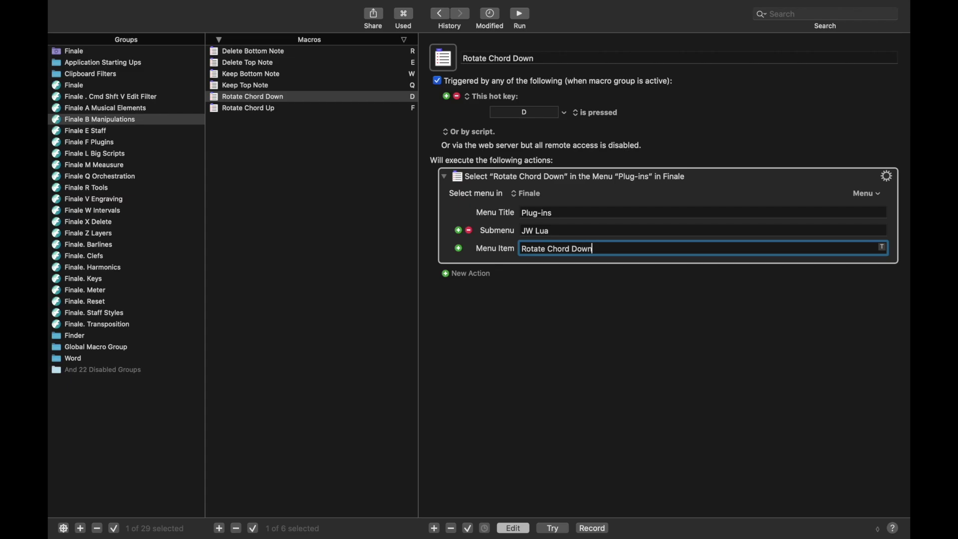
In Finale, rotate the selected three-note chord up and down with the rotation macros, leaving it one inversion below its starting position.
key(super+Tab)
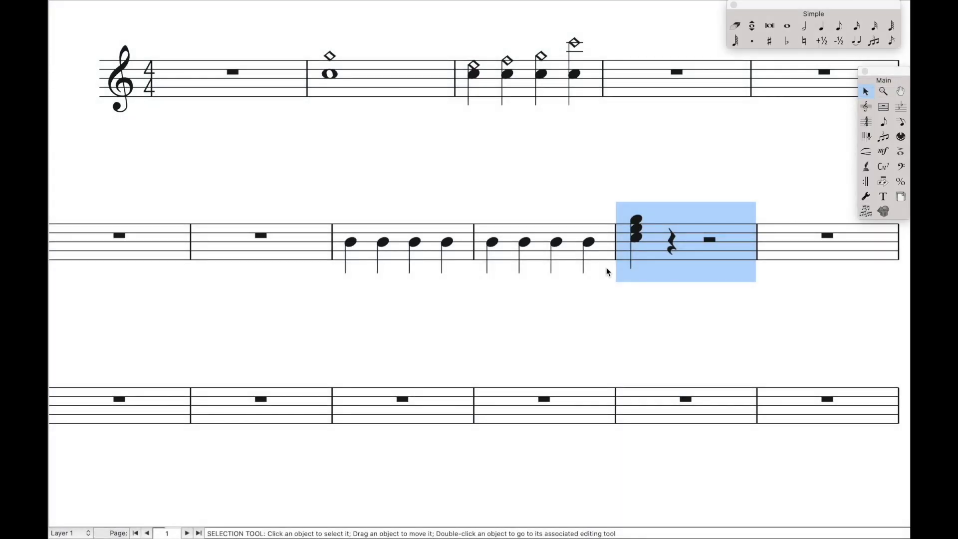
key(ctrl+alt+p)
key(u)
key(ctrl+alt+p)
key(u)
key(ctrl+alt+p)
key(u)
key(ctrl+alt+p)
key(d)
key(ctrl+alt+p)
key(d)
key(ctrl+alt+p)
key(d)
key(ctrl+alt+p)
key(d)
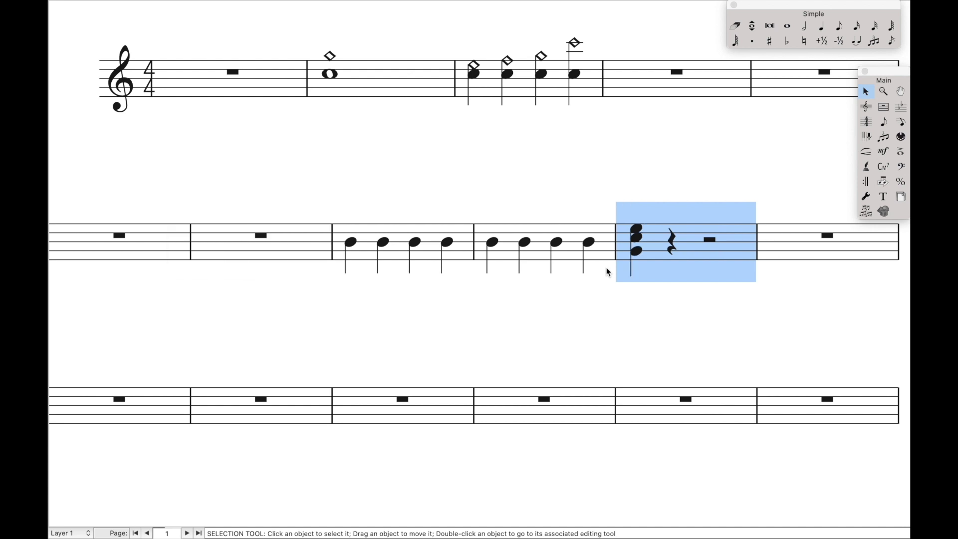